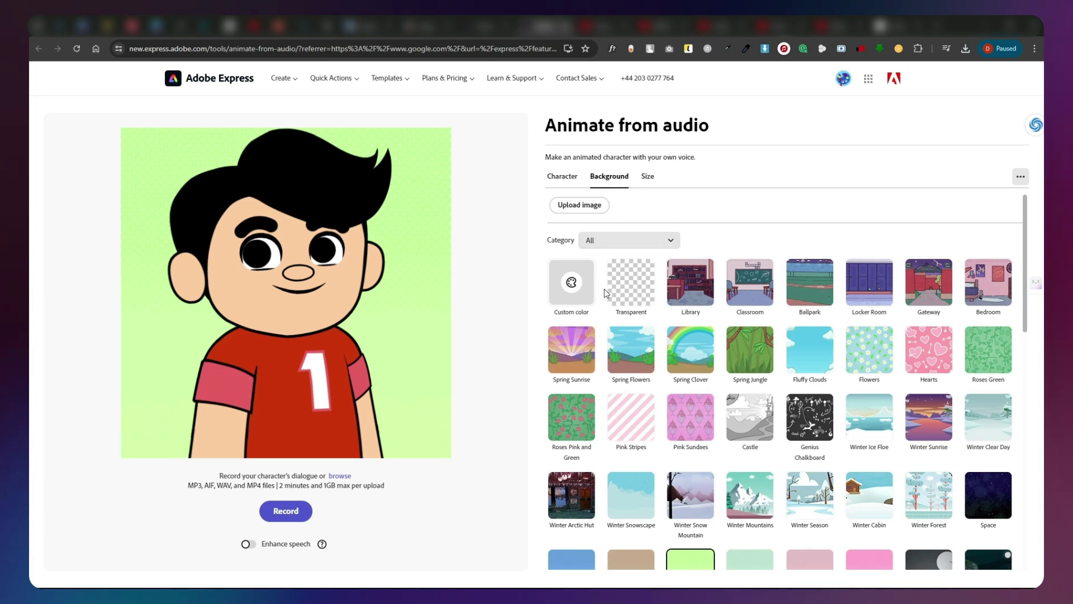
Try the Transparent background behind the character and switch back to Green Dots
click(629, 294)
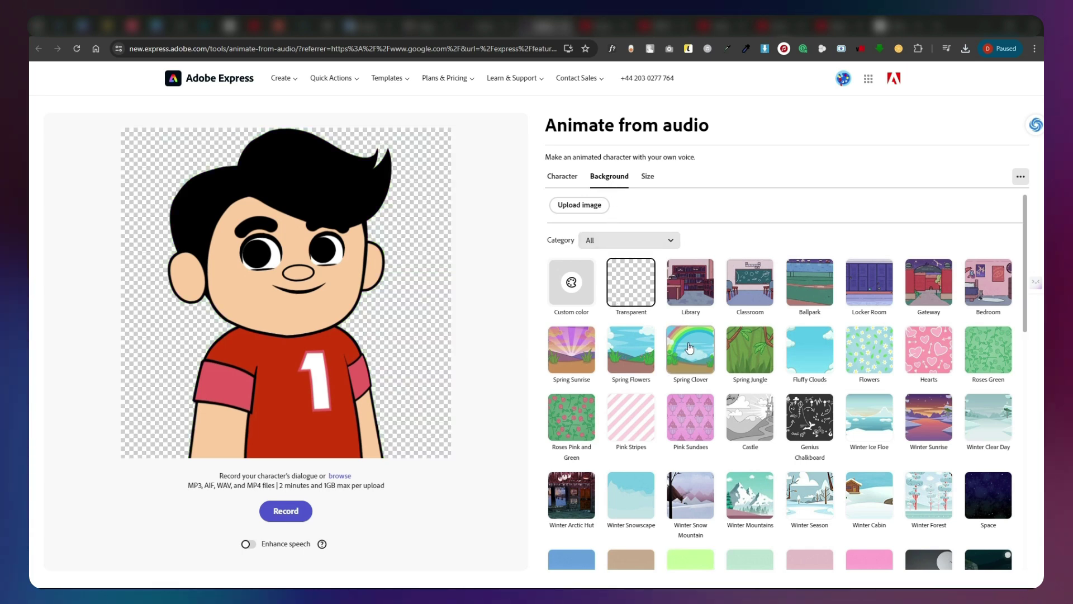
scroll(670, 391, down, 3)
click(690, 427)
scroll(687, 391, up, 5)
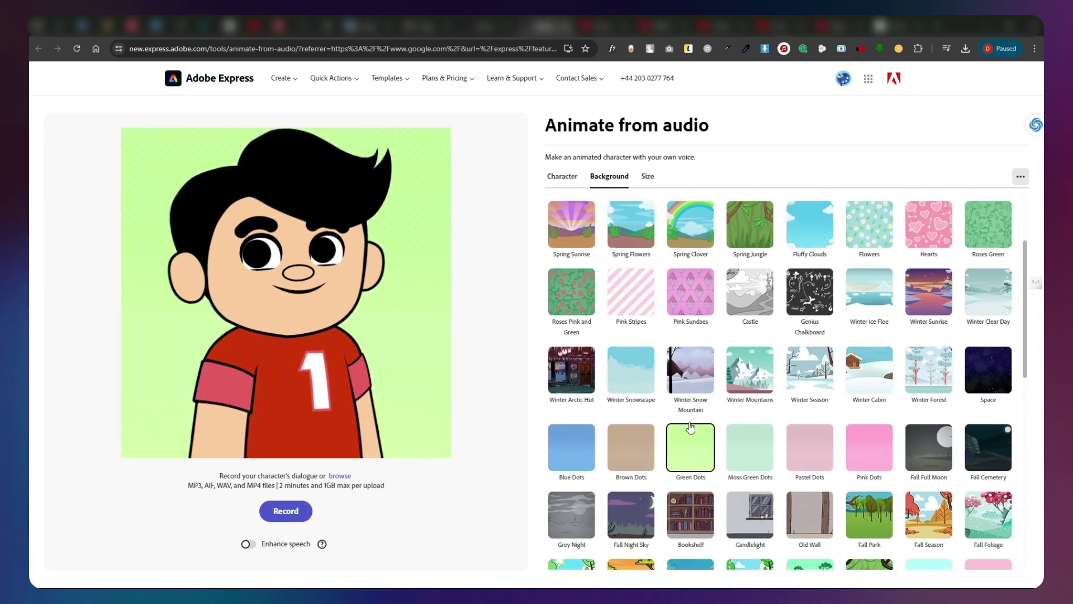
Set the animation size to the Instagram Portrait format, 4:5, 1080 x 1350
click(647, 177)
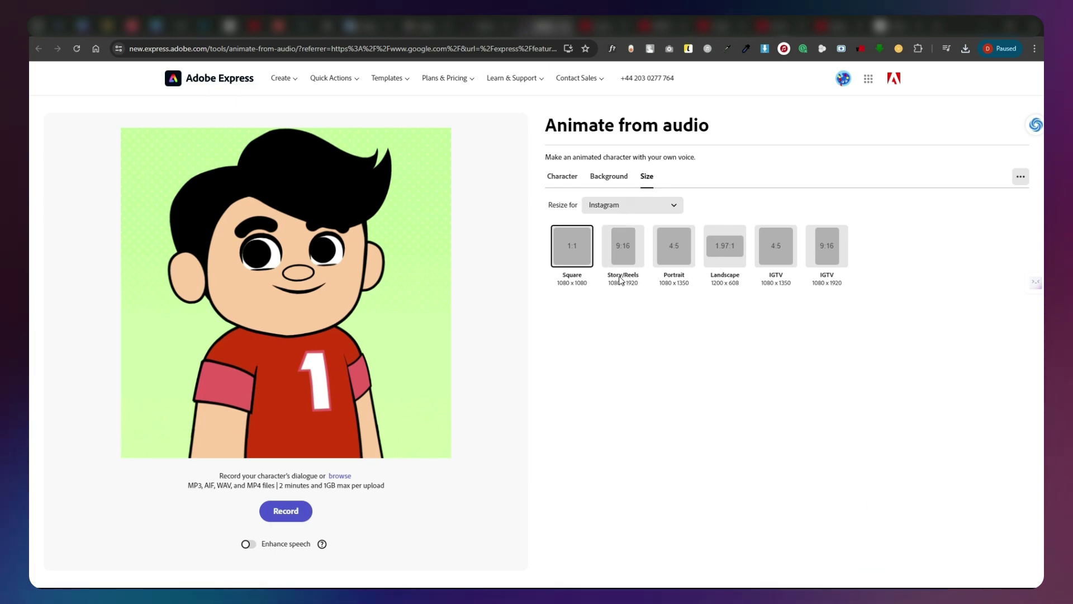
click(679, 255)
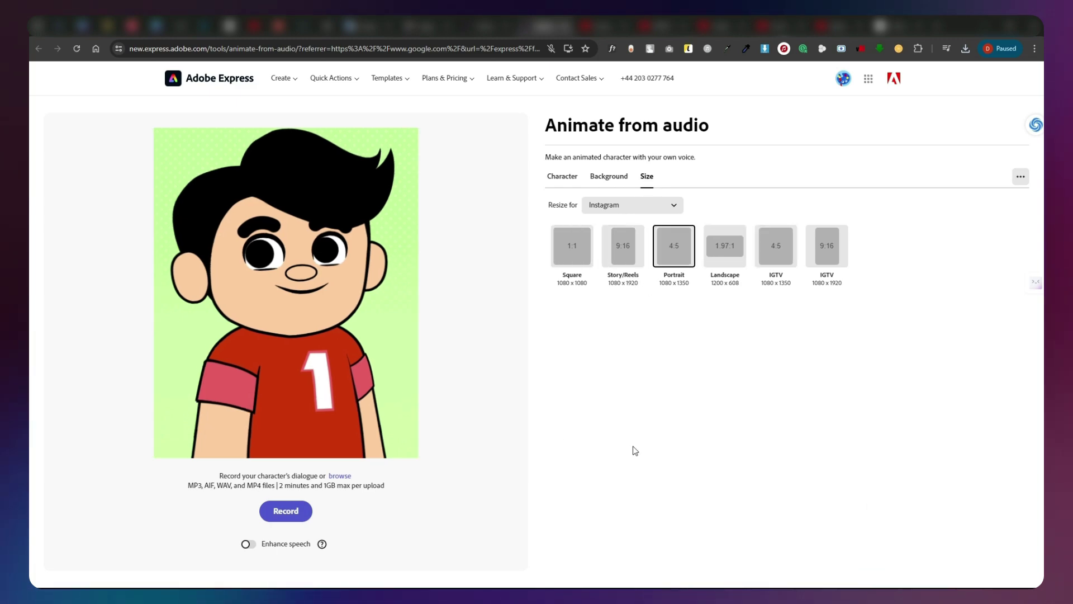
Upload the ElevenLabs audio file dated 2024-07-30 from the Downloads folder as the character's dialogue
click(341, 477)
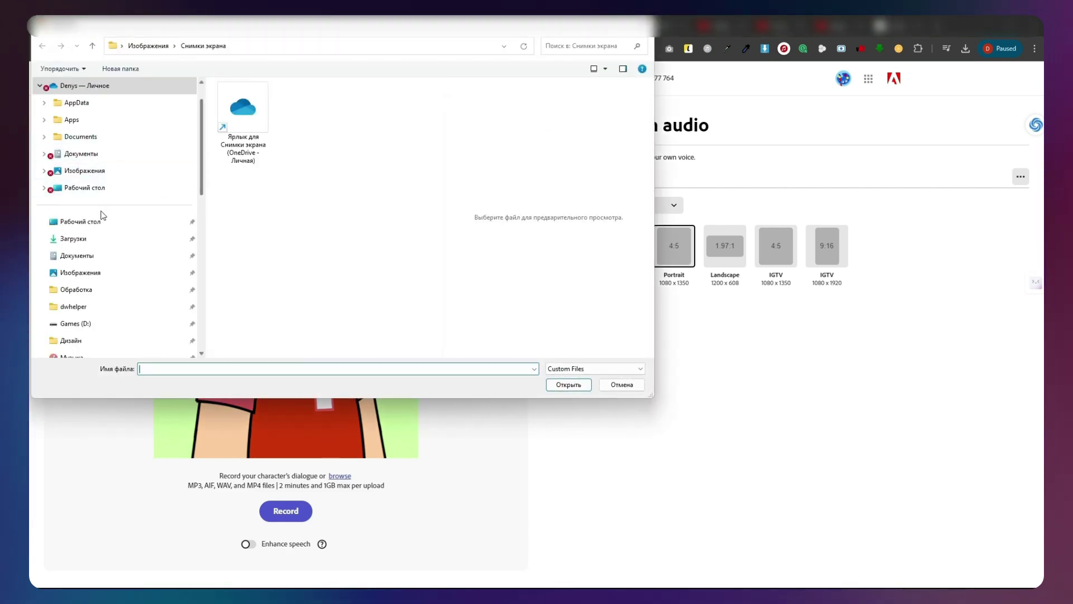
click(84, 239)
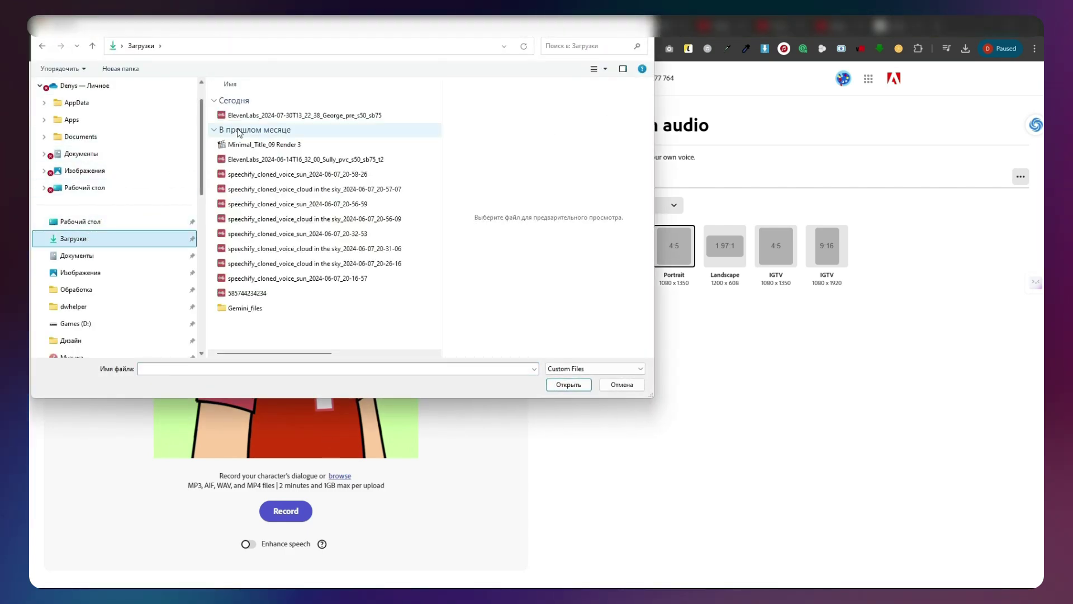
click(289, 117)
click(569, 385)
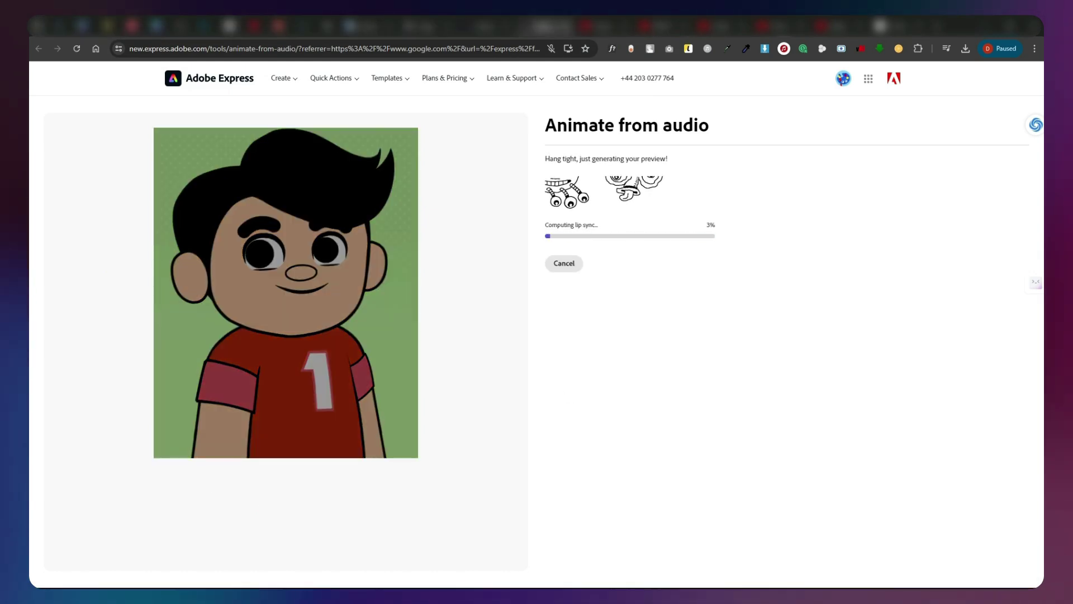
Play the generated character animation and download it as an MP4, dismissing the download dialog
click(286, 273)
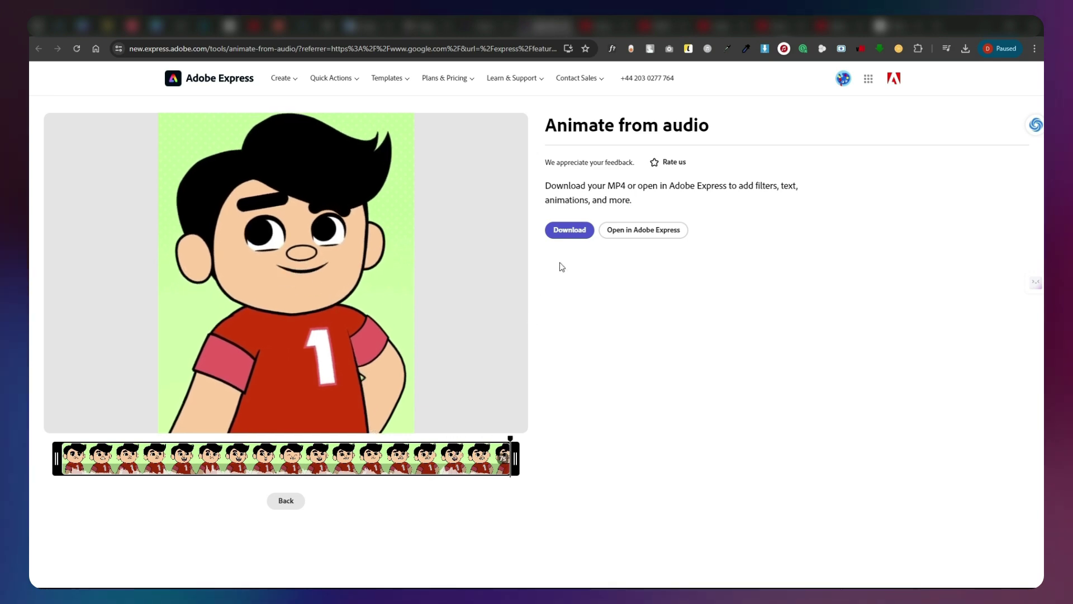
click(570, 229)
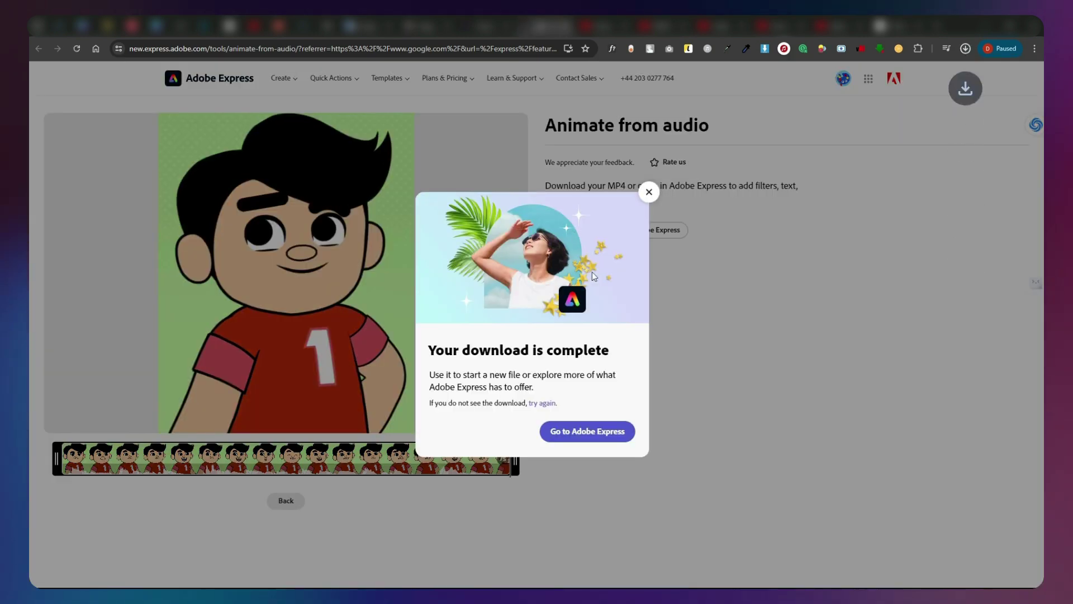
click(649, 192)
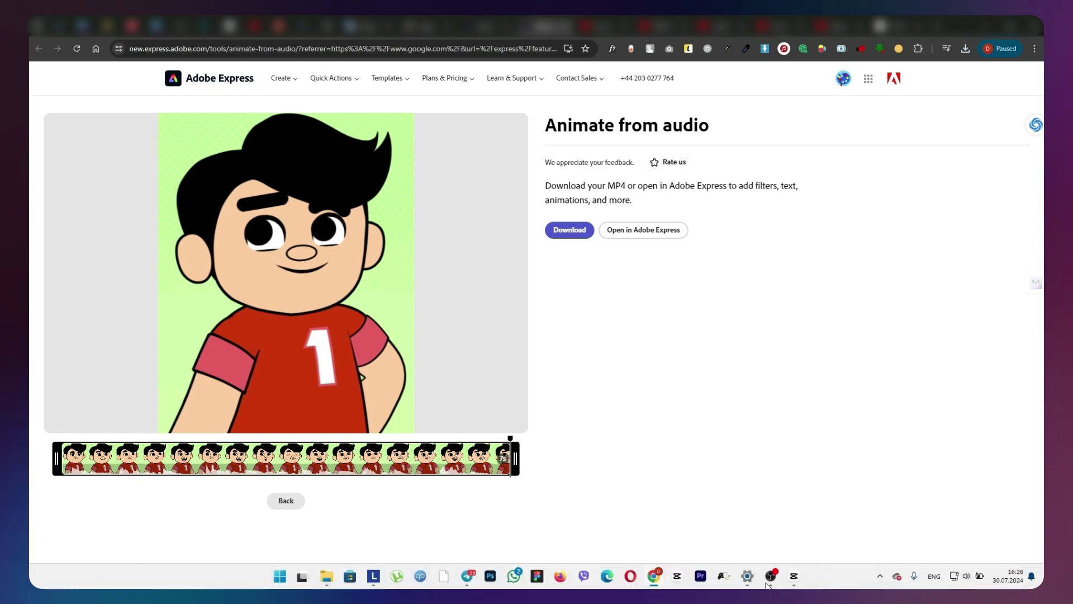
Switch to Photopea and open the downloaded JPG of the young guy in a purple hoodie from the recent downloads
click(965, 51)
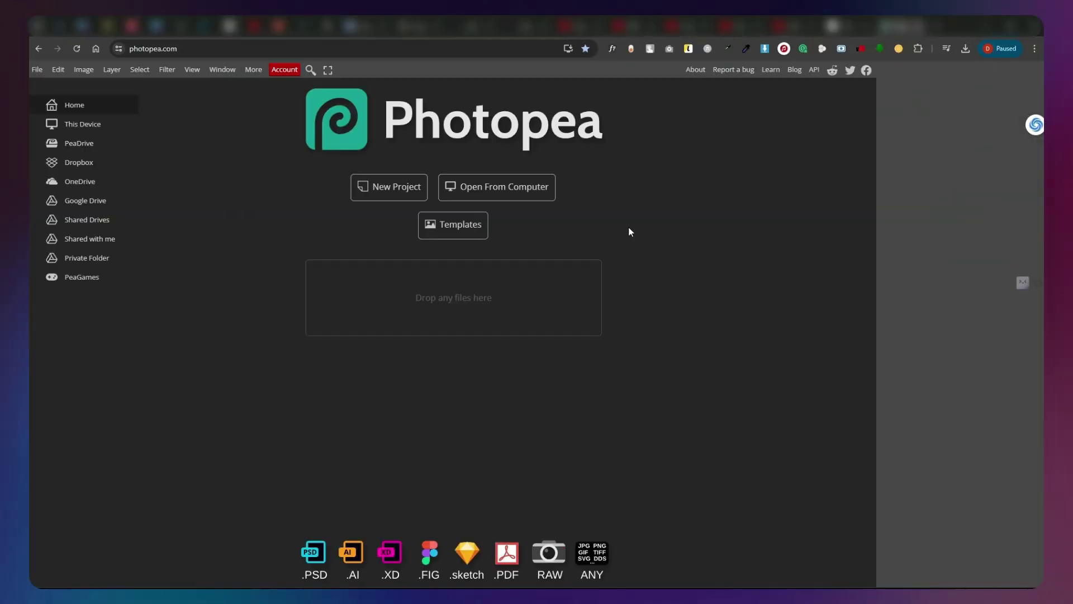
click(964, 49)
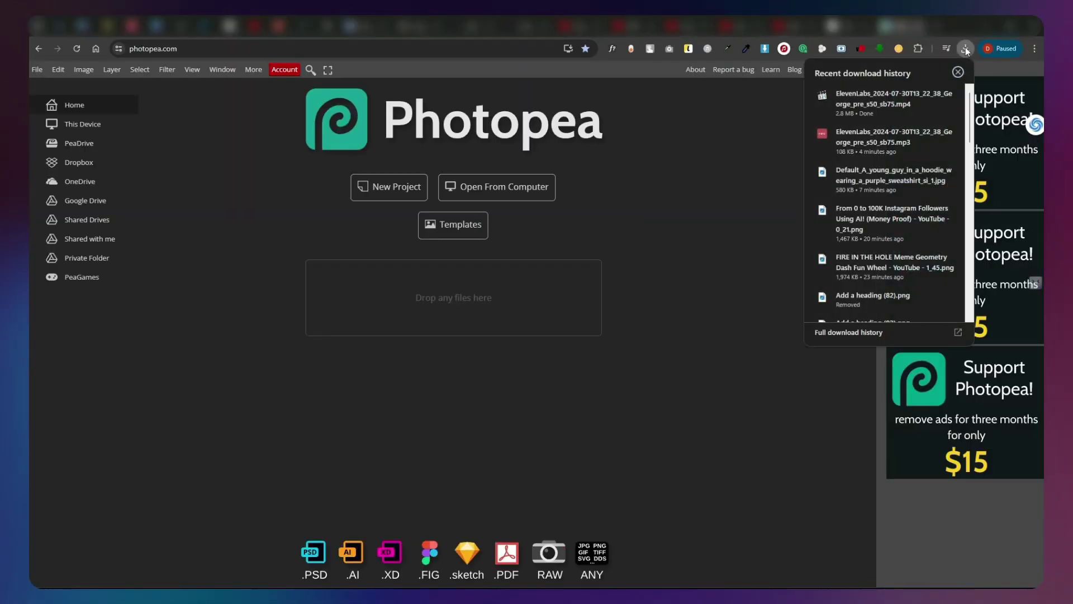
drag(888, 179, 431, 305)
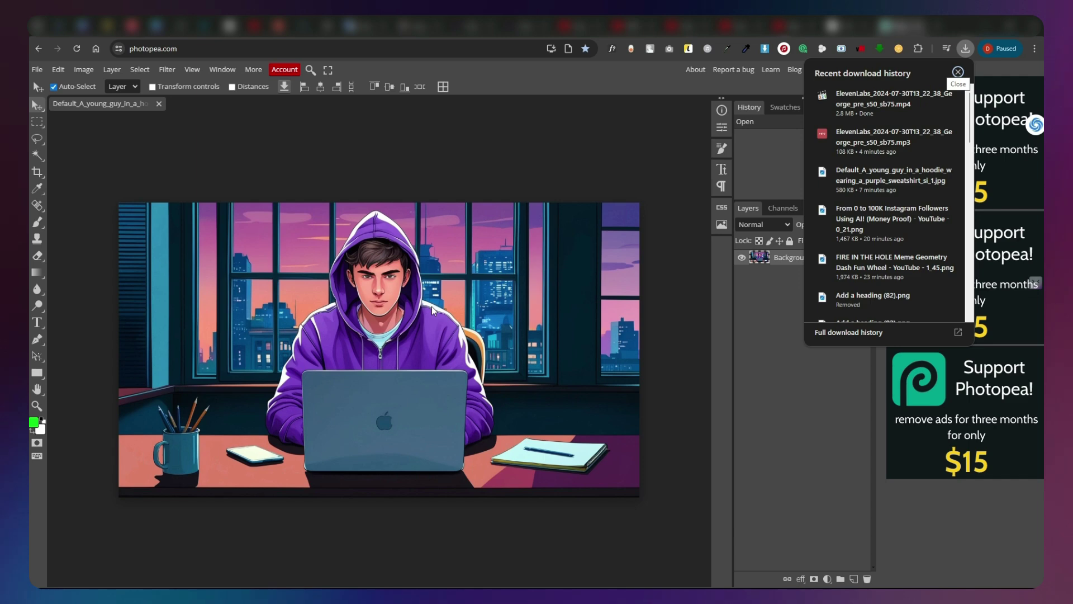
Remove the young man's mouth from his face with the Spot Healing Brush
scroll(380, 296, up, 5)
scroll(500, 334, down, 3)
scroll(541, 337, up, 3)
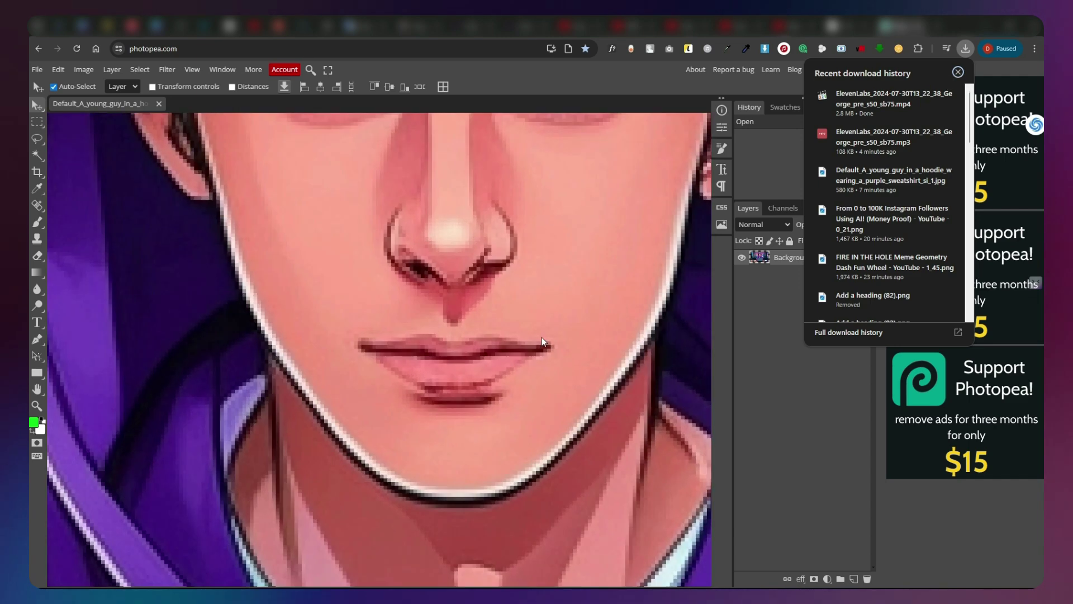
click(38, 237)
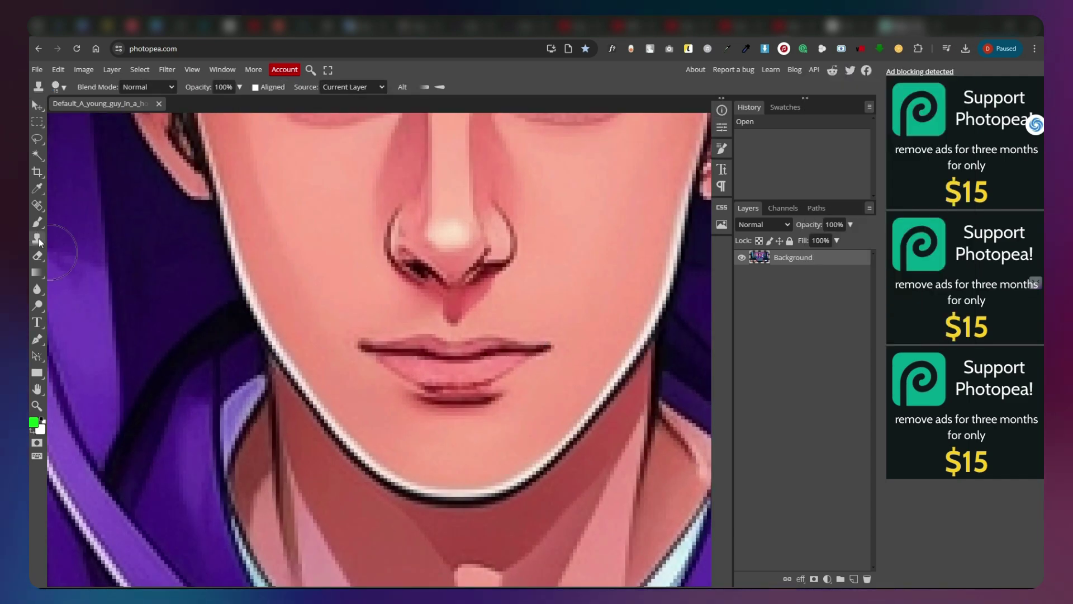
right_click(39, 206)
click(577, 266)
click(38, 105)
click(37, 205)
mouse_move(358, 348)
mouse_down()
mouse_move(427, 355)
mouse_move(487, 386)
mouse_up()
drag(487, 344, 513, 368)
scroll(513, 368, down, 5)
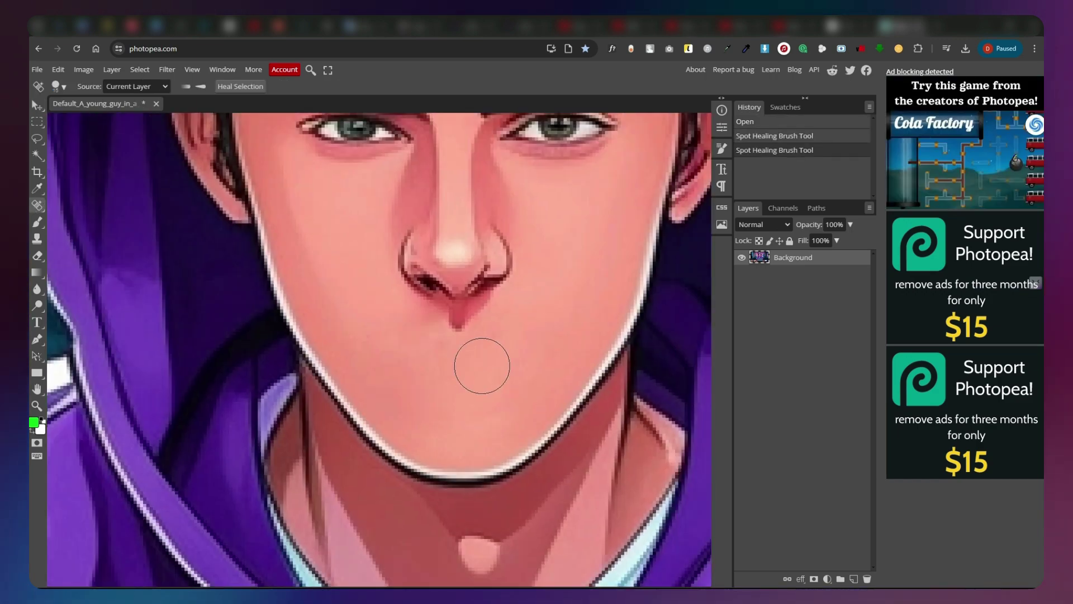
click(36, 70)
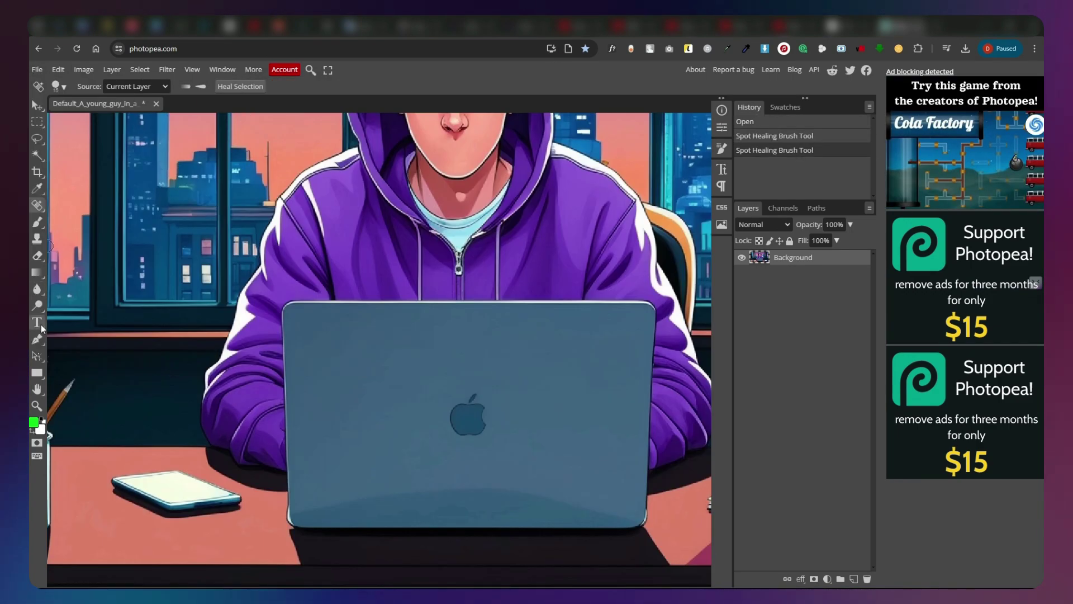
Add the text "VP" to the laptop lid with the Type tool
click(37, 322)
click(337, 338)
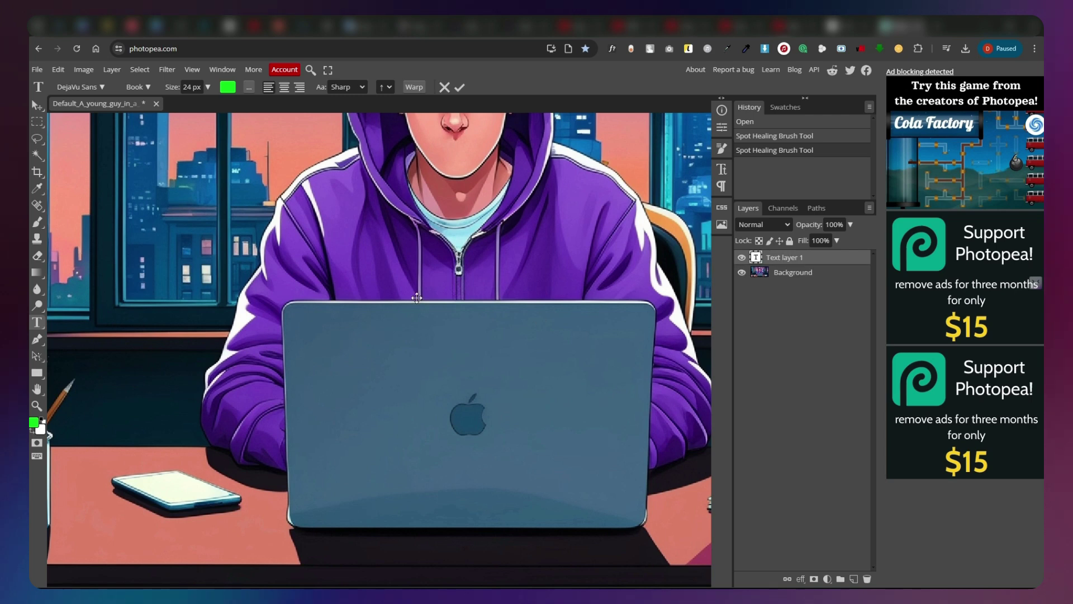
click(38, 321)
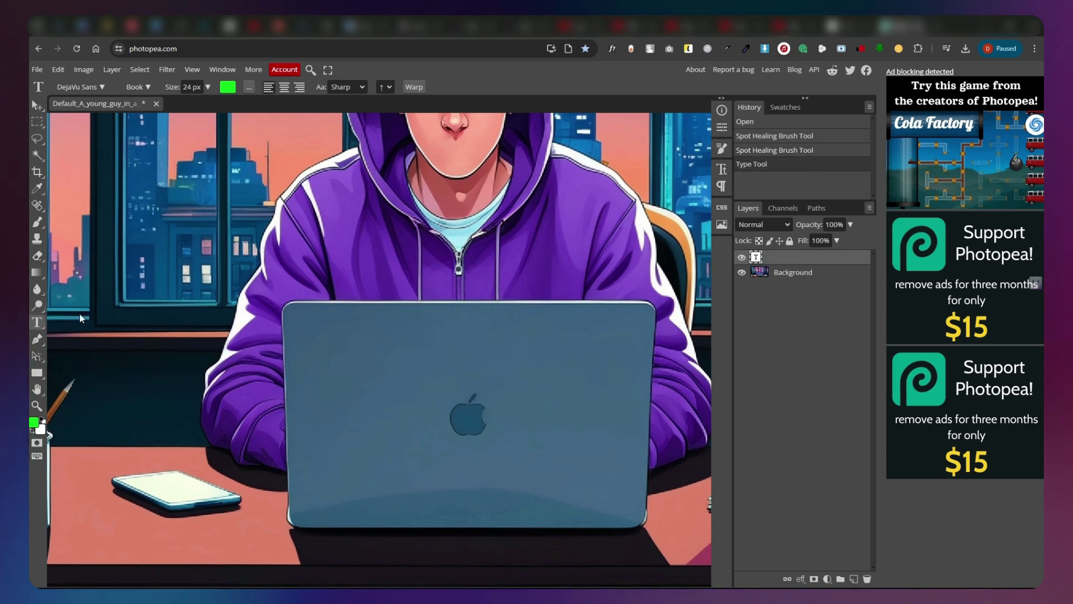
click(347, 340)
text(VP)
Color the VP text magenta (ff00ff) and change its font to a blocky pixel style
click(316, 326)
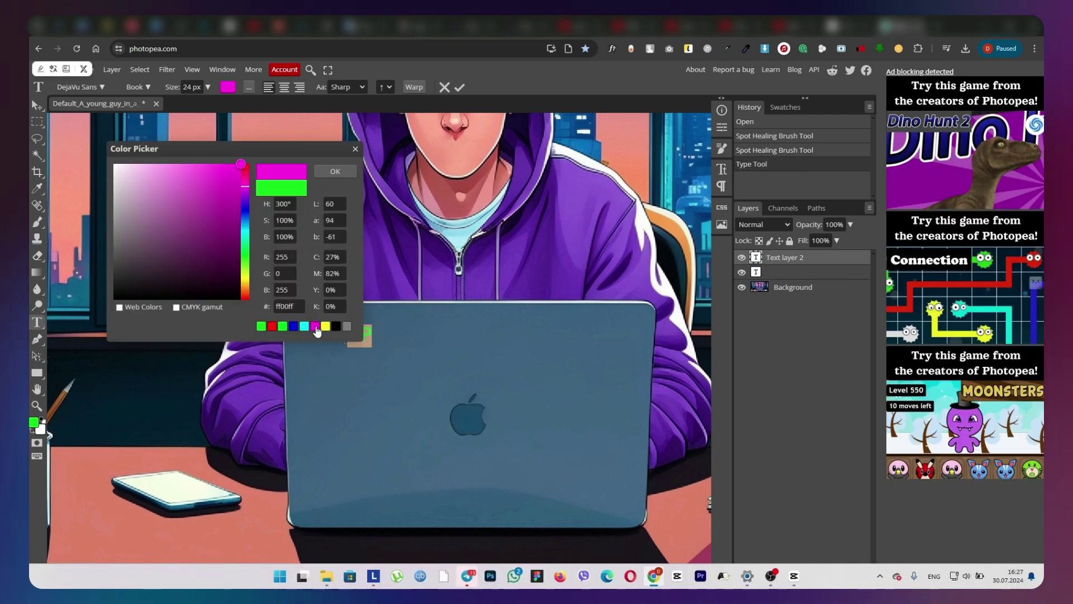
click(336, 172)
click(81, 87)
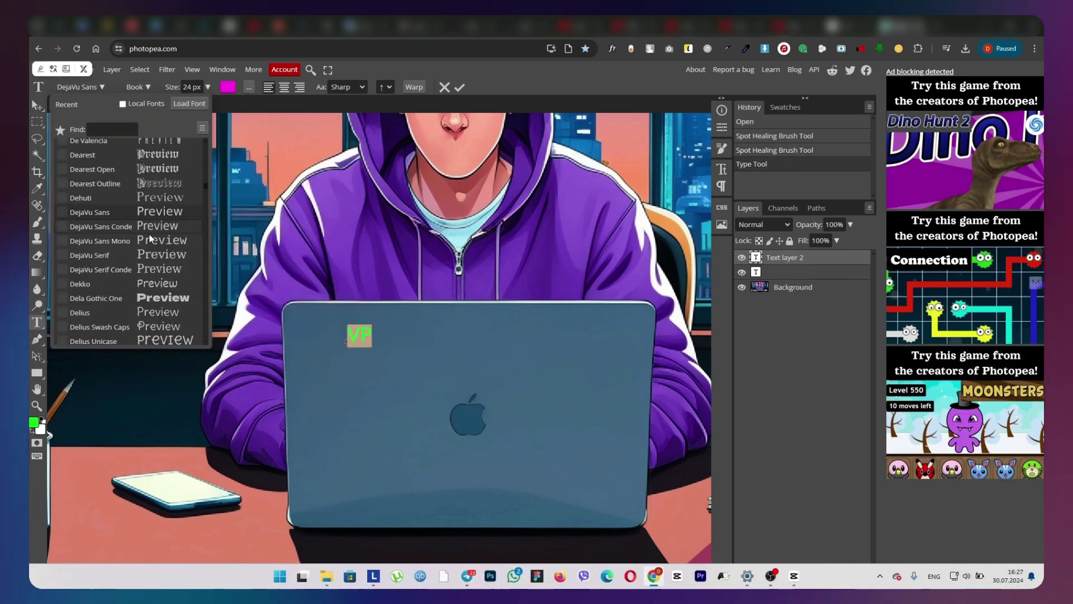
click(148, 239)
click(81, 87)
click(148, 240)
click(460, 88)
Move the VP text to the upper-right corner of the laptop lid and delete the empty text layer
click(37, 105)
drag(364, 335, 615, 332)
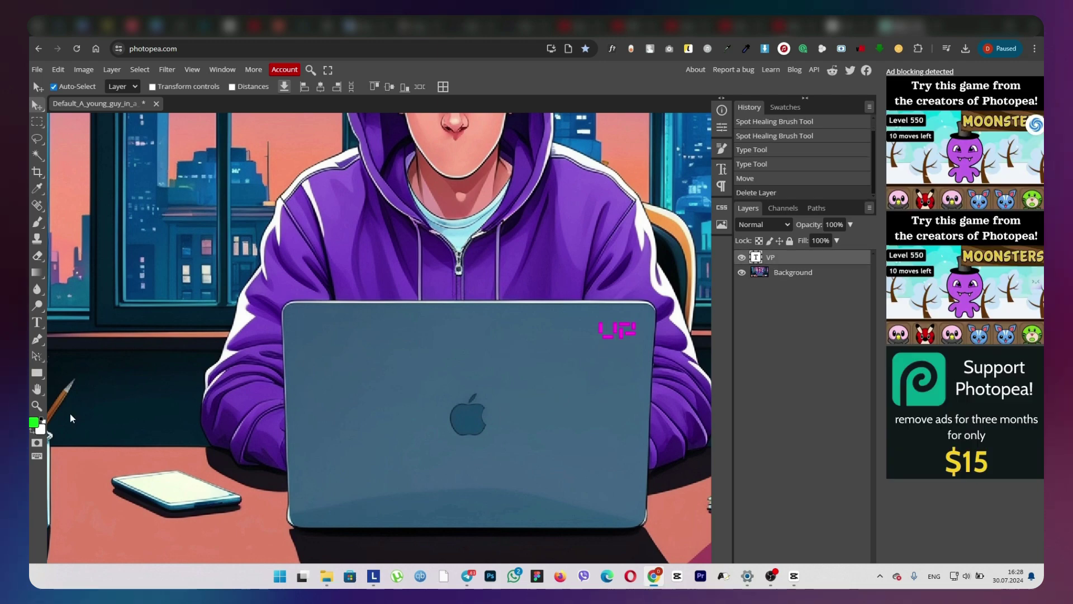
Recolor the VP text on the laptop lid purple
click(227, 87)
click(335, 171)
scroll(418, 308, down, 1)
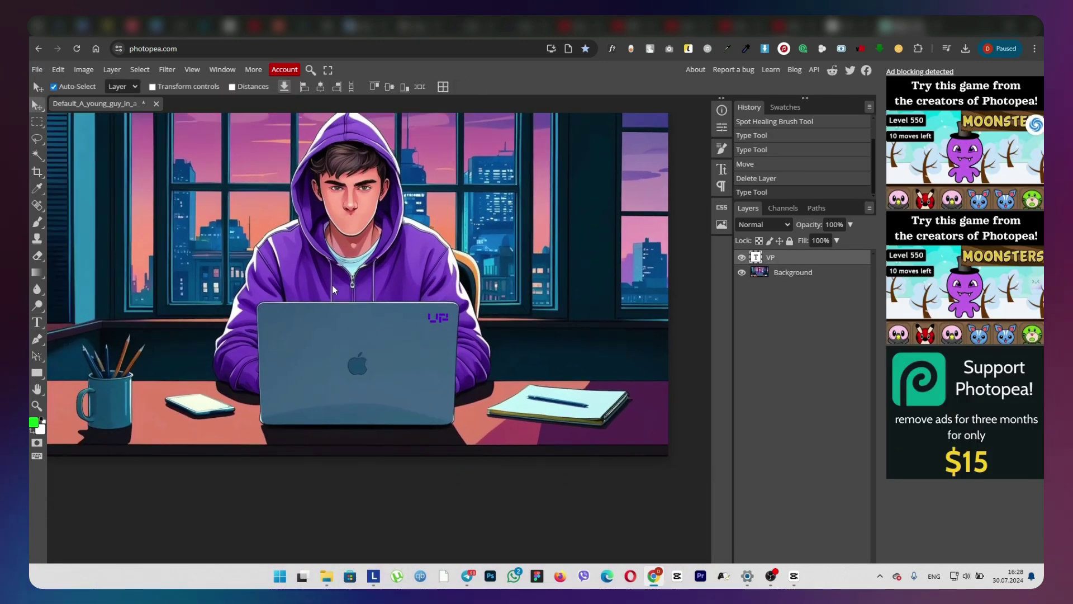
Export the edited hoodie image as a PNG file
scroll(341, 284, up, 1)
click(37, 69)
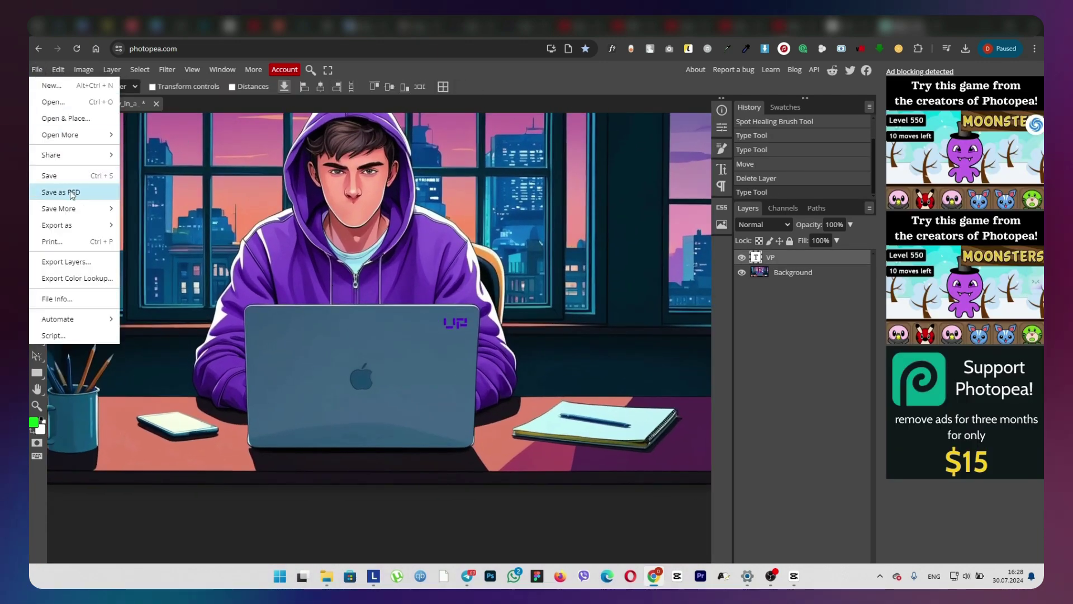
mouse_move(71, 225)
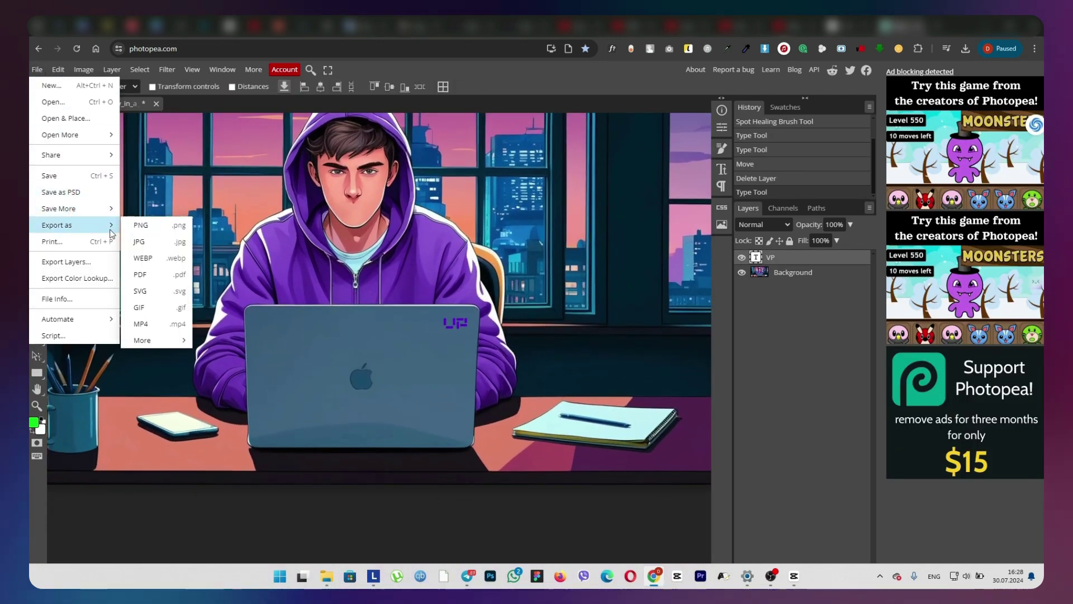
click(166, 230)
click(436, 322)
Switch to CapCut and place the hoodie PNG on the timeline with the ElevenLabs character video on the track above it
click(885, 82)
click(1031, 27)
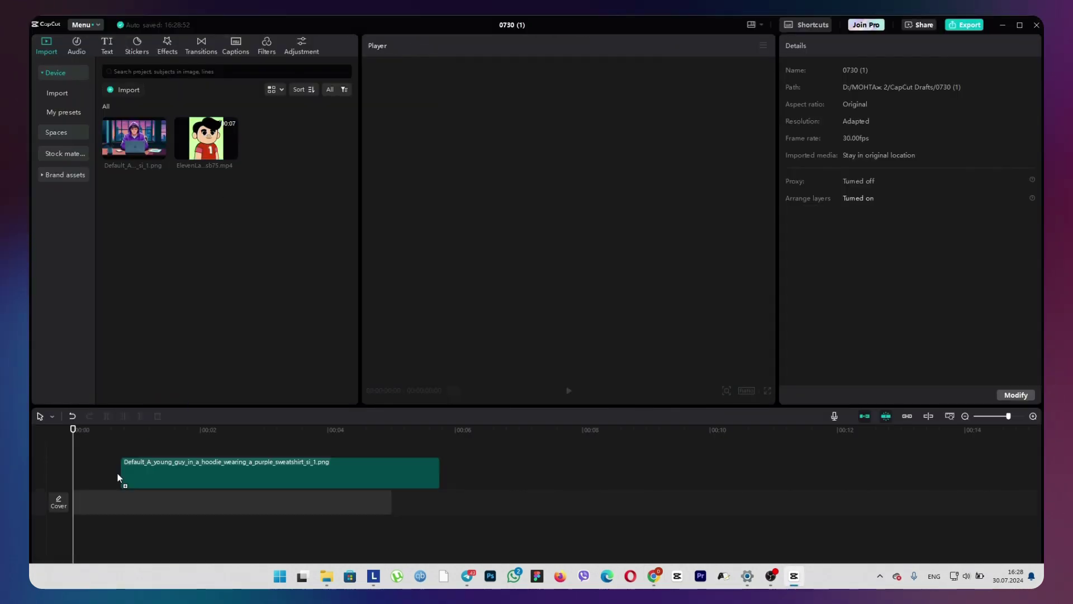
drag(120, 479, 120, 471)
drag(207, 140, 76, 479)
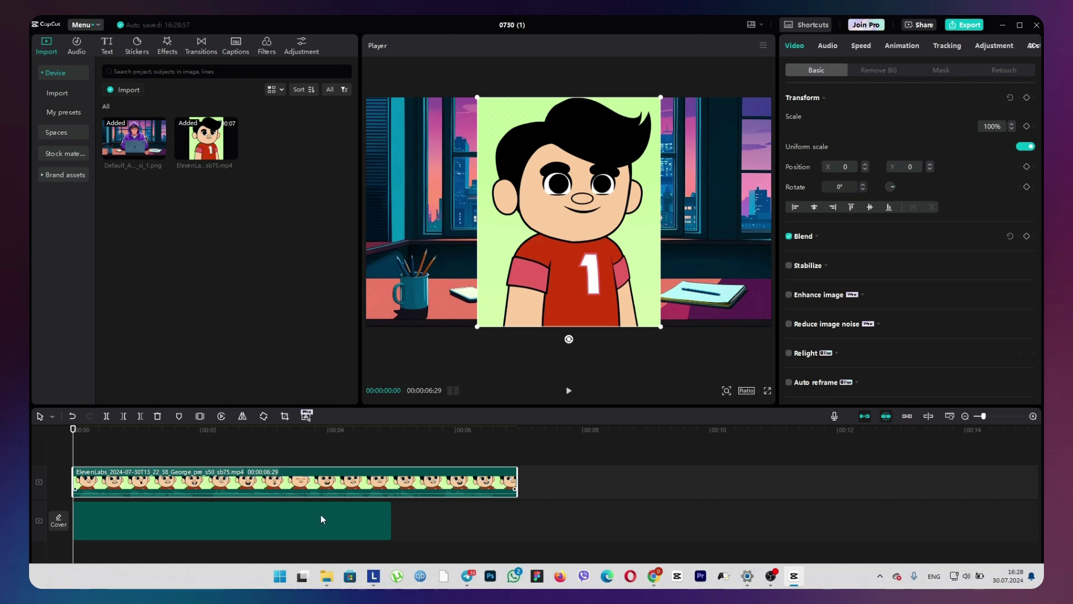
Extend the hoodie image clip to 00:00:06:29 so it ends together with the character video
click(344, 516)
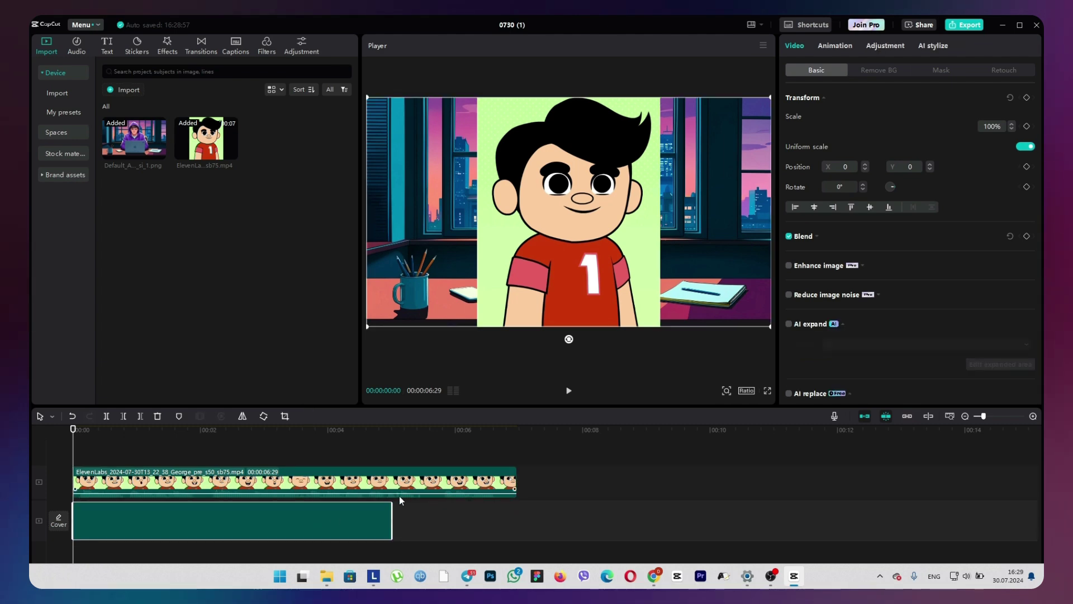
drag(389, 517, 514, 521)
At 00:00:03:08, scale the character video to about 25% and place it over the young man's face at X -48, Y 352
click(280, 448)
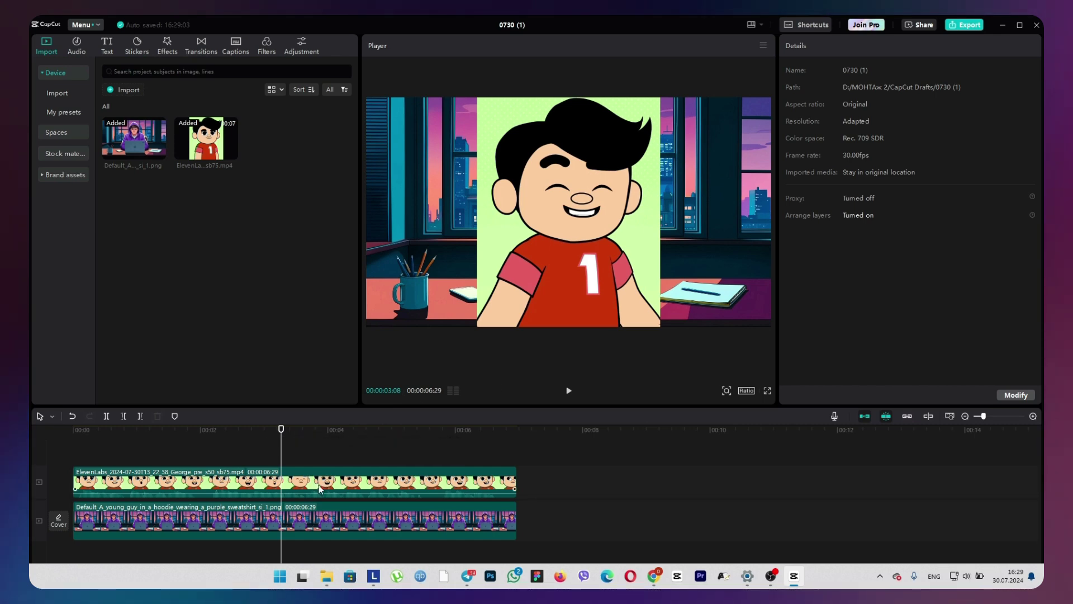
click(656, 309)
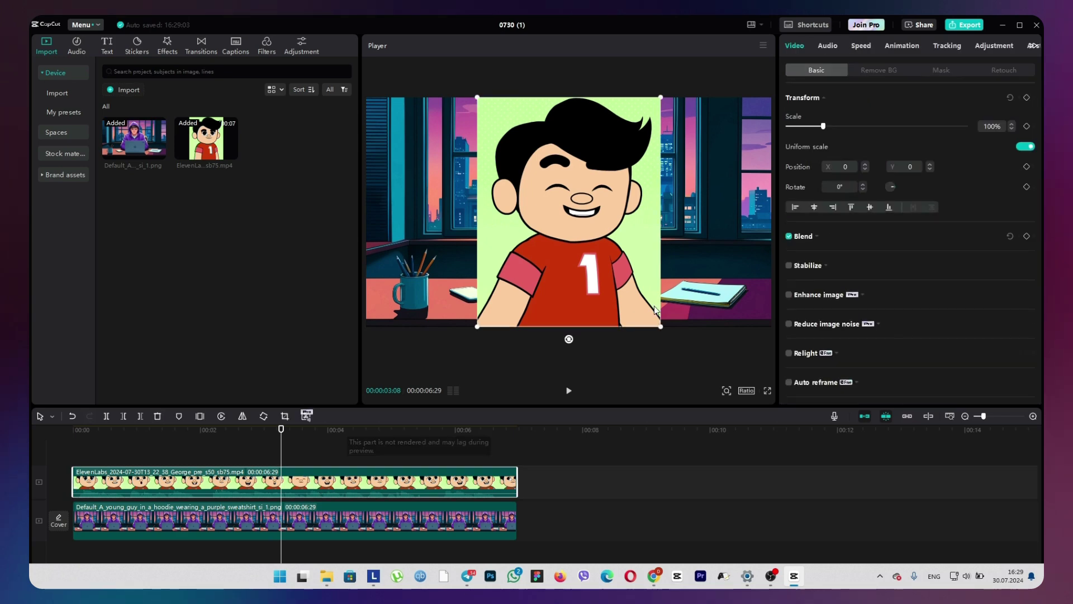
drag(664, 329, 575, 174)
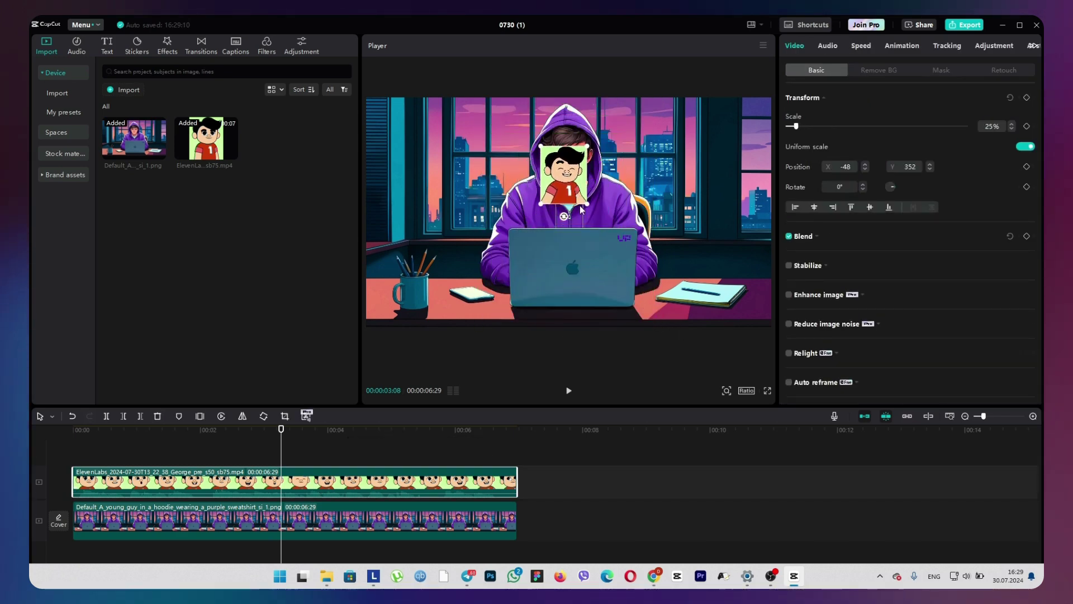
scroll(573, 161, up, 5)
scroll(575, 162, up, 3)
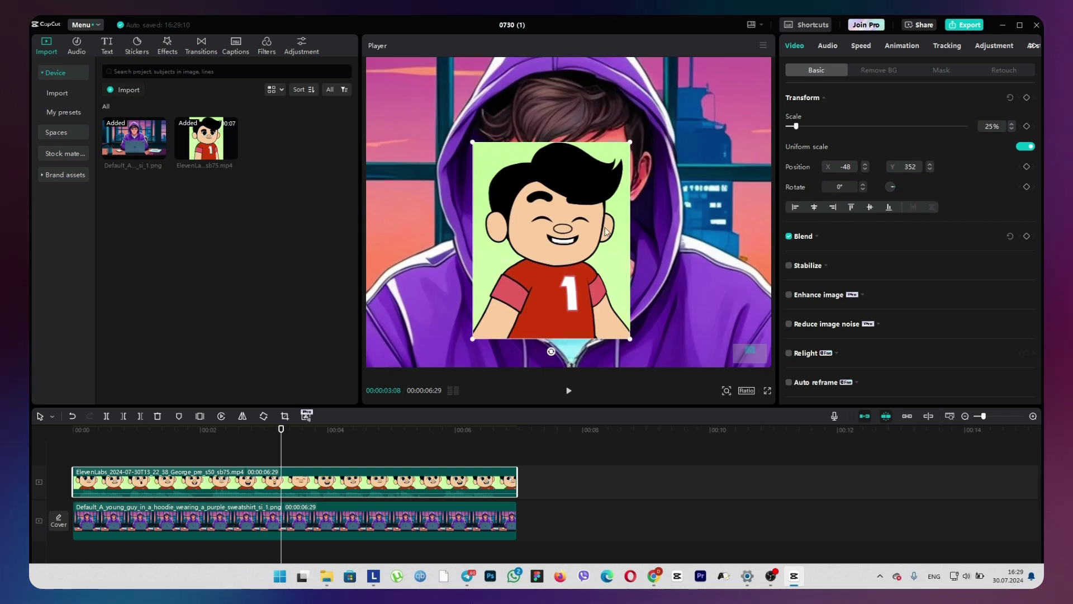
Apply a Rectangle mask to the character video, fitted around its mouth at about 249 x 165, position X 73, Y -22
click(944, 72)
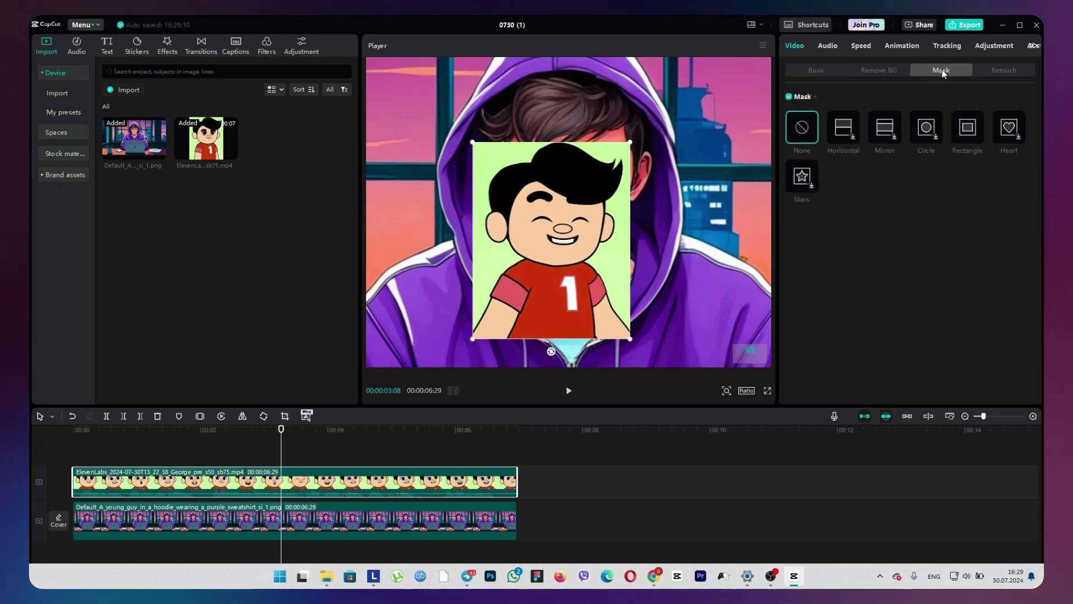
click(968, 132)
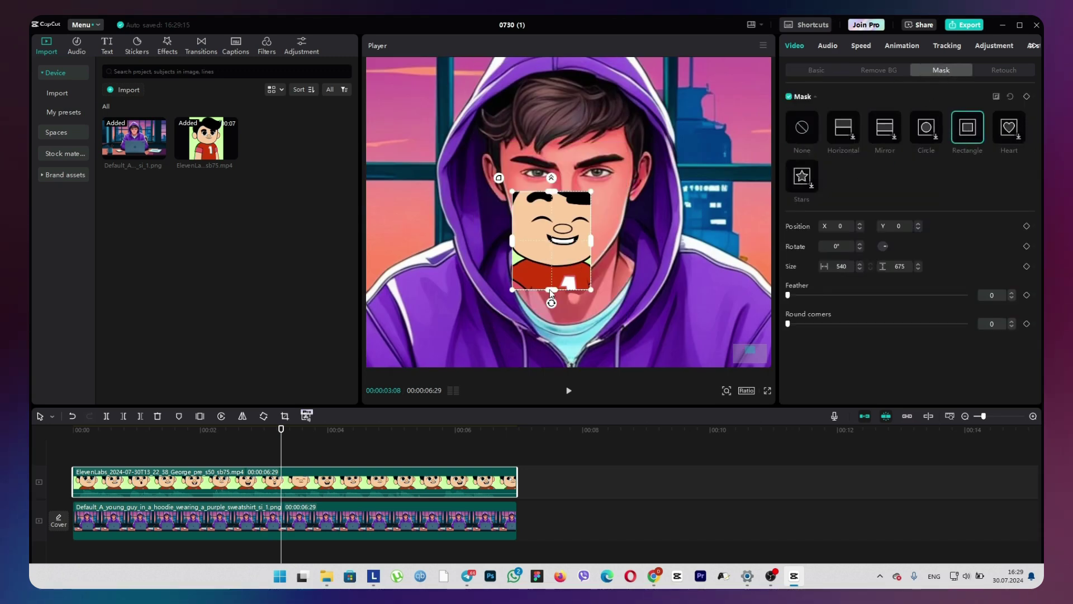
drag(550, 290, 569, 245)
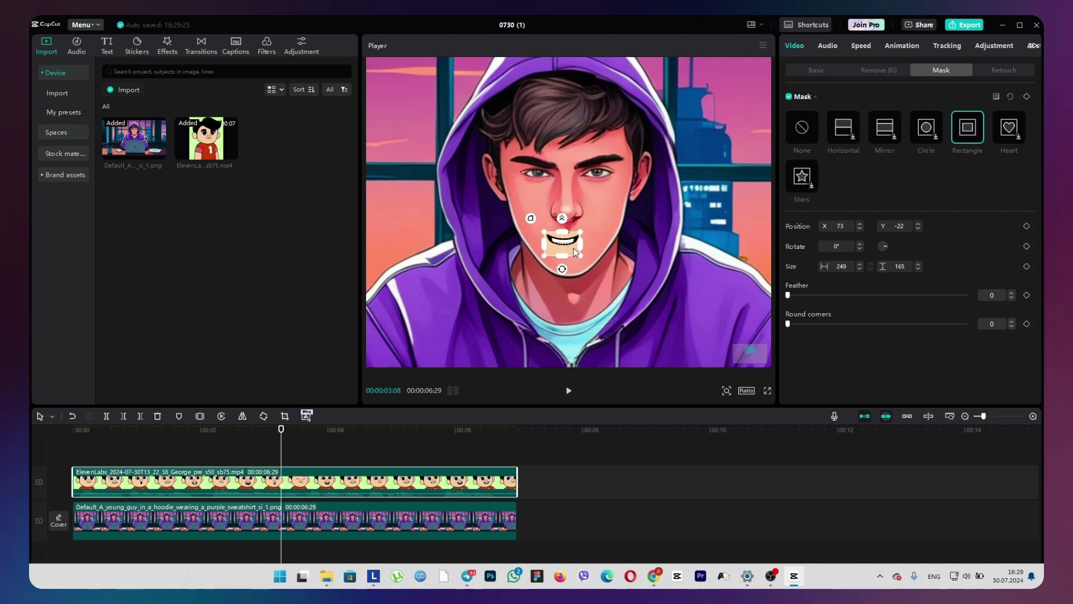
Apply a Chroma key to the character video and pick the beige skin colour around its mouth to remove it
click(877, 73)
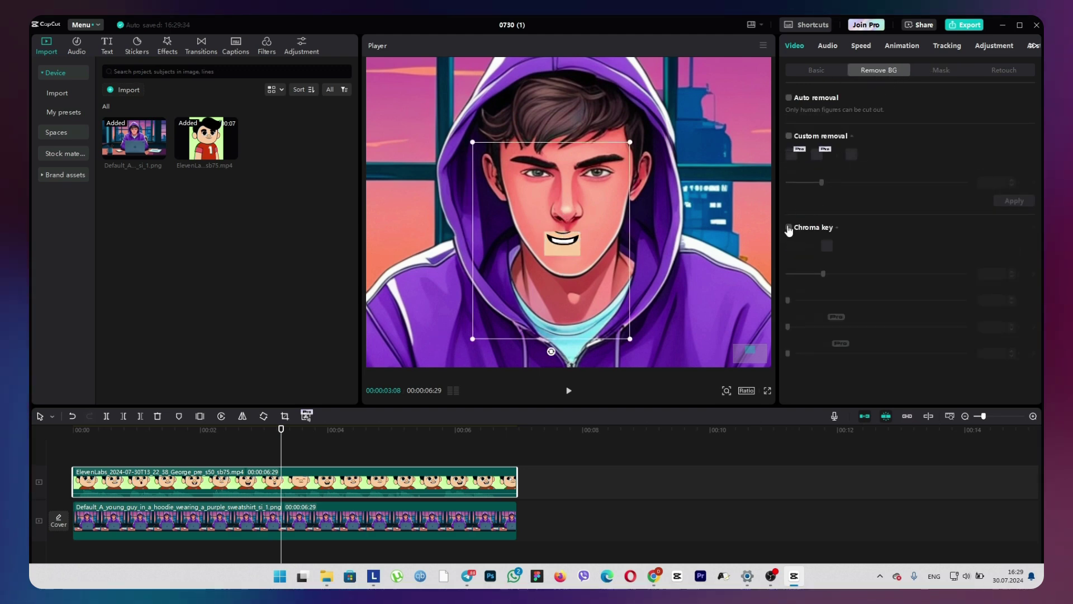
click(788, 227)
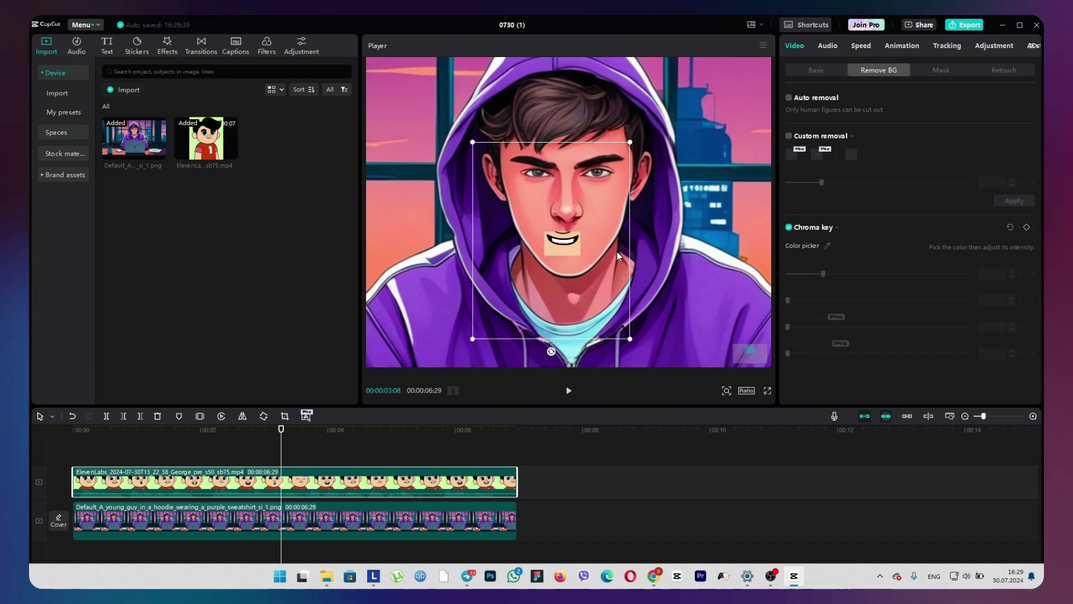
click(828, 246)
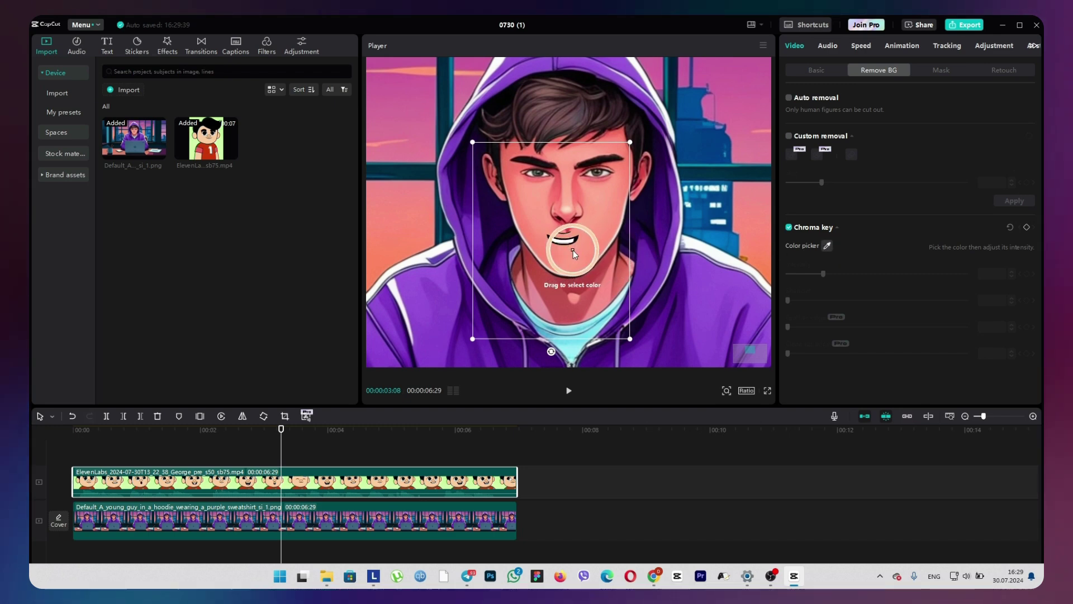
click(573, 252)
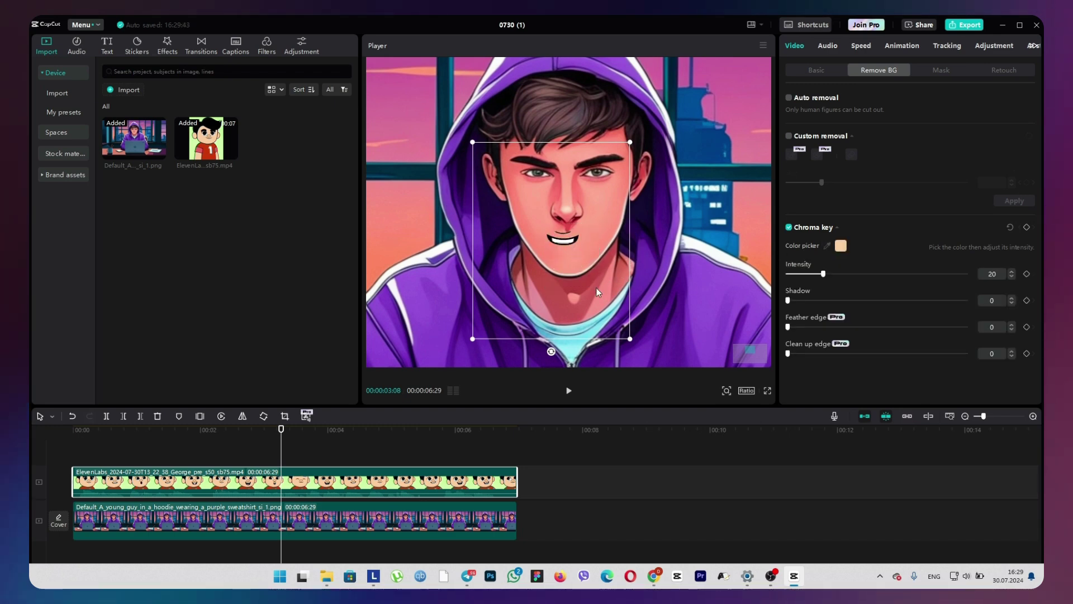
Enlarge the keyed character video and shift it slightly down and right over the young man's mouth area
drag(631, 341, 643, 355)
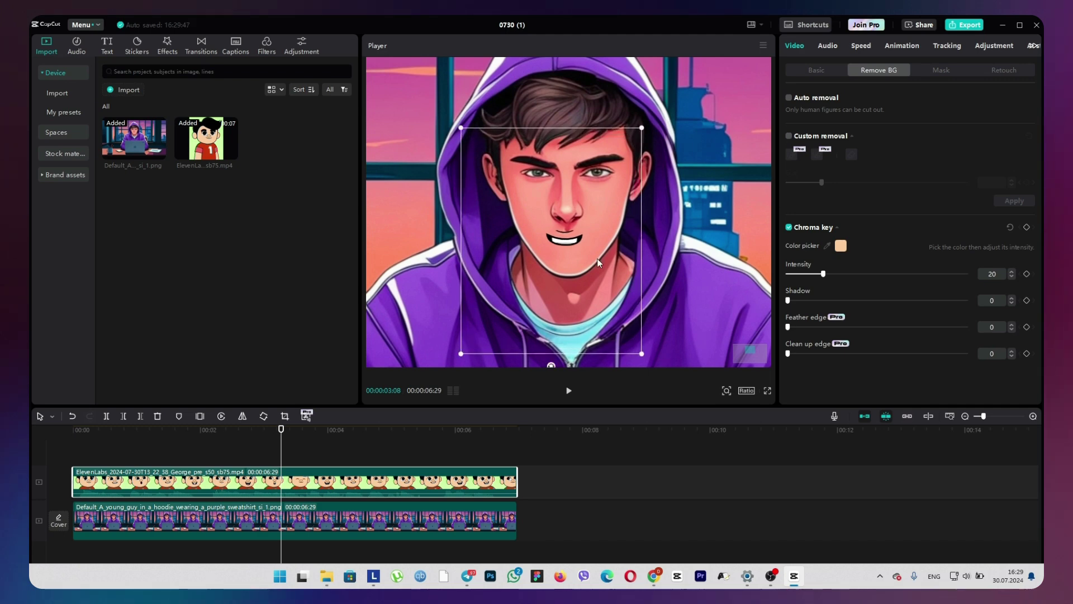
drag(596, 256, 601, 262)
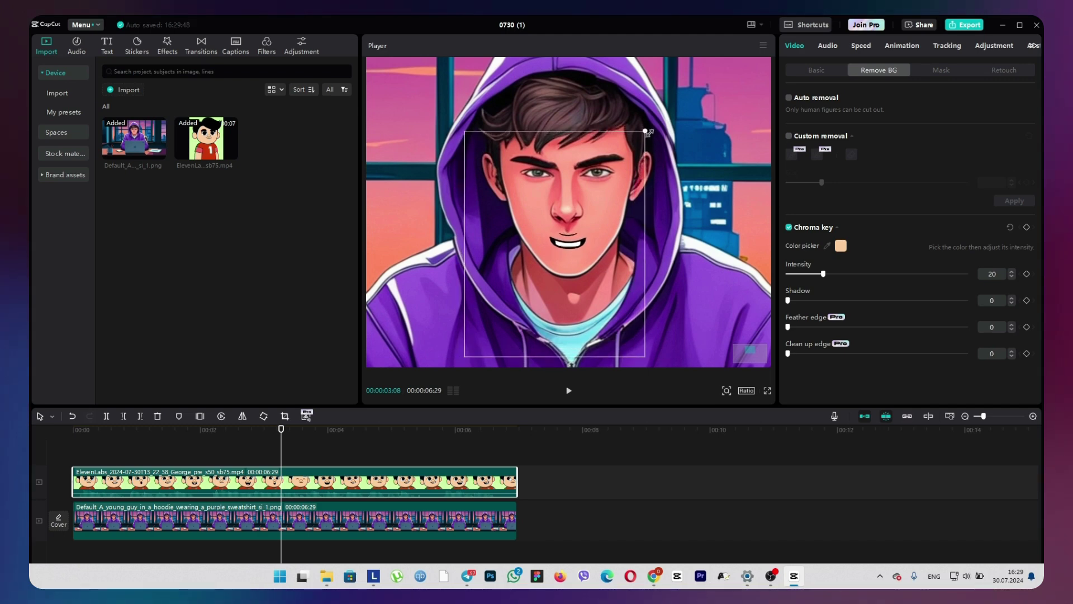
scroll(622, 235, up, 5)
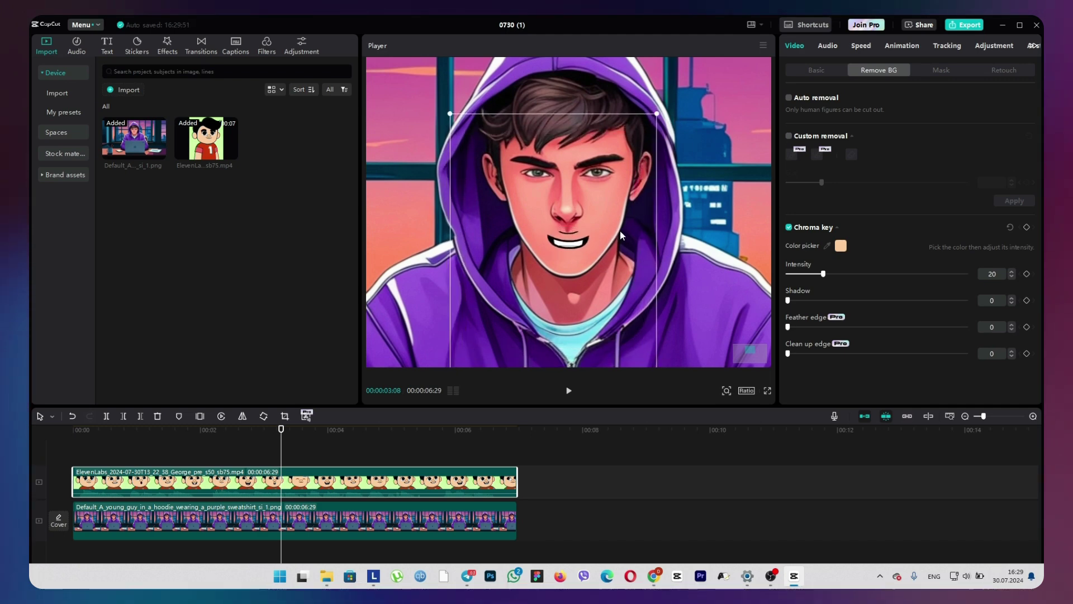
Reduce the height of the character video's Rectangle mask to 143
click(941, 70)
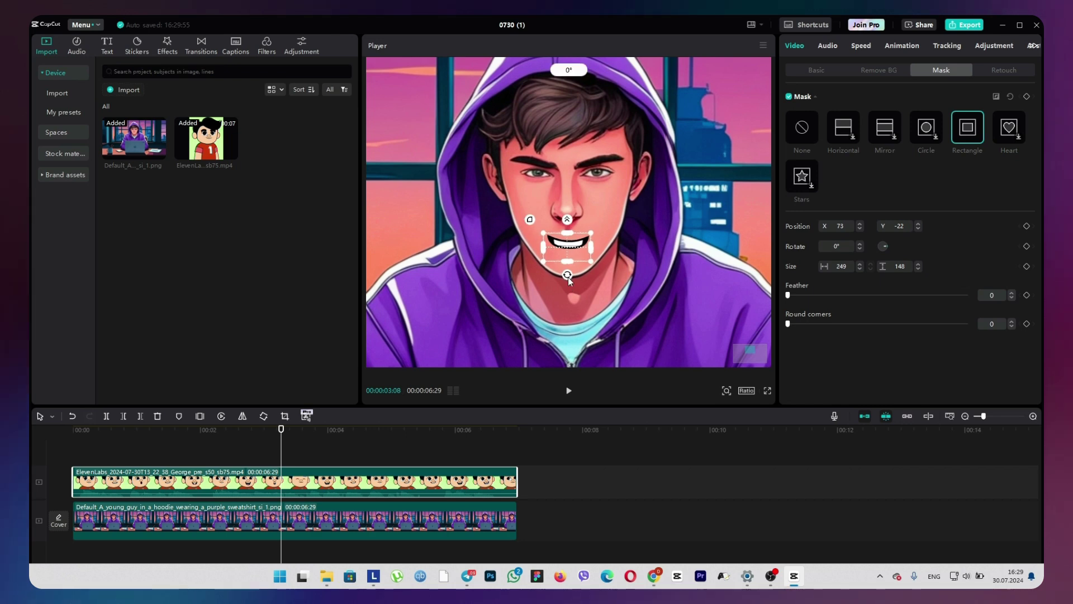
click(816, 69)
click(941, 69)
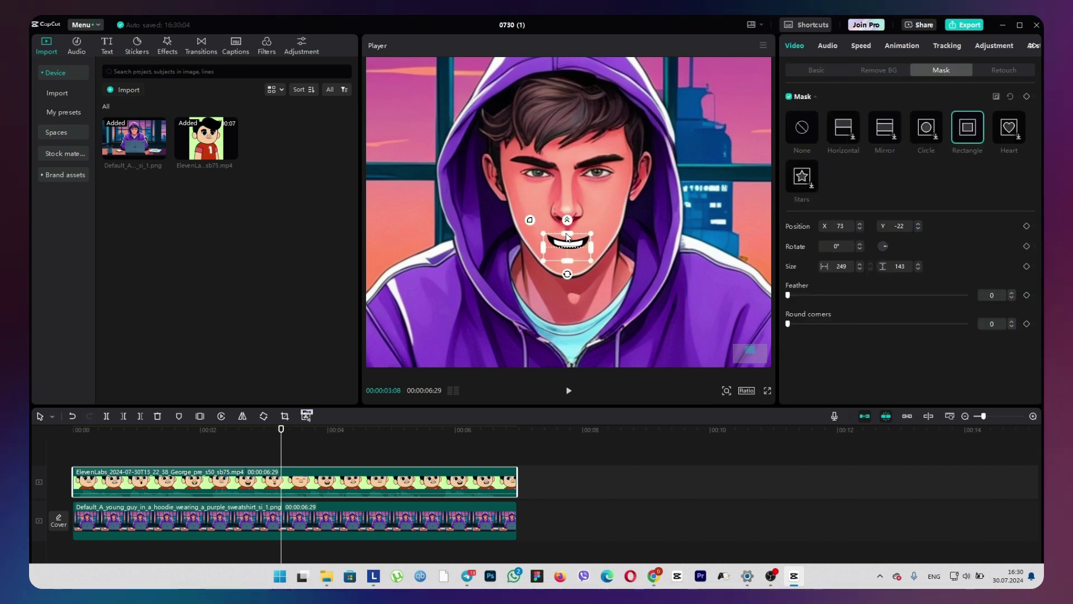
Scale the character video to 37%, rotate it to -5° and position it at X -49, Y 344
click(816, 70)
mouse_move(559, 357)
mouse_down()
mouse_move(555, 367)
mouse_move(569, 361)
mouse_move(558, 361)
mouse_up()
drag(642, 345, 653, 356)
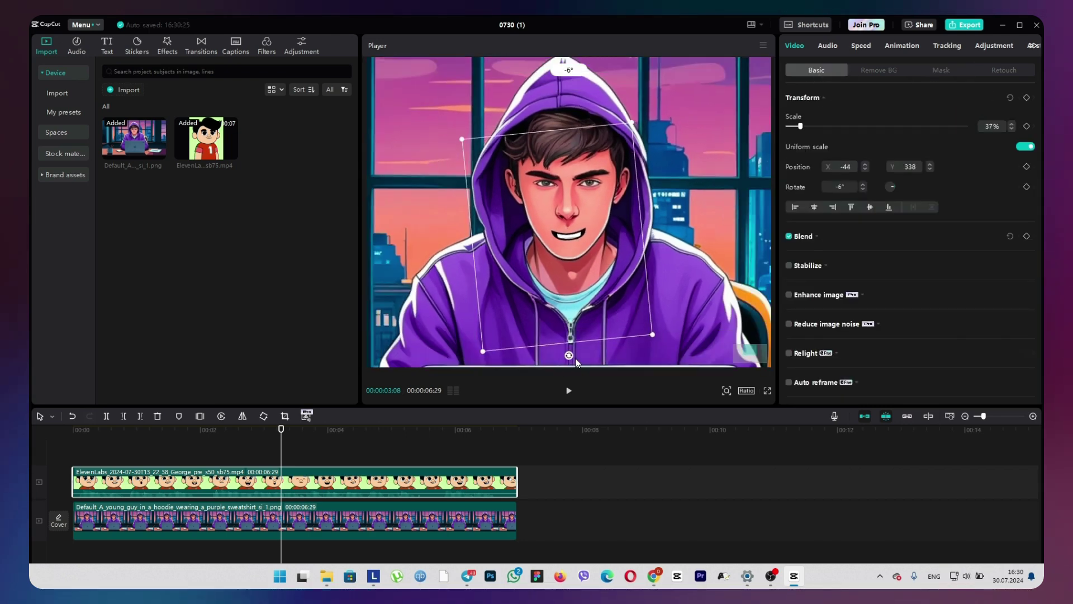
drag(571, 359, 567, 359)
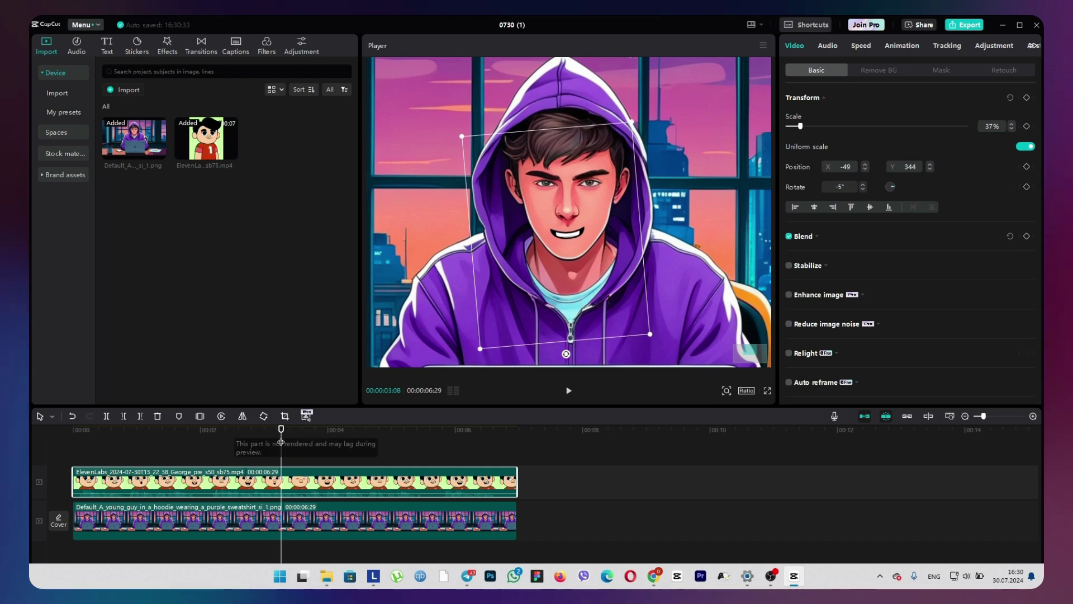
Near the clip's start, add position and rotation keyframes to the character video at X -34, Y 332 and -5°
drag(118, 429, 87, 431)
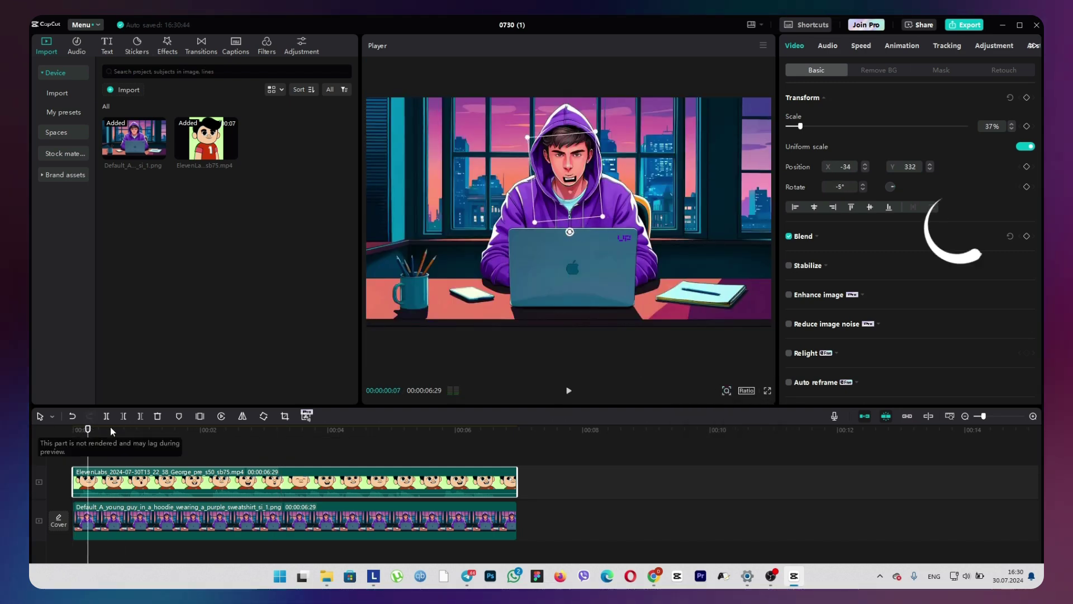
click(1027, 187)
click(1027, 166)
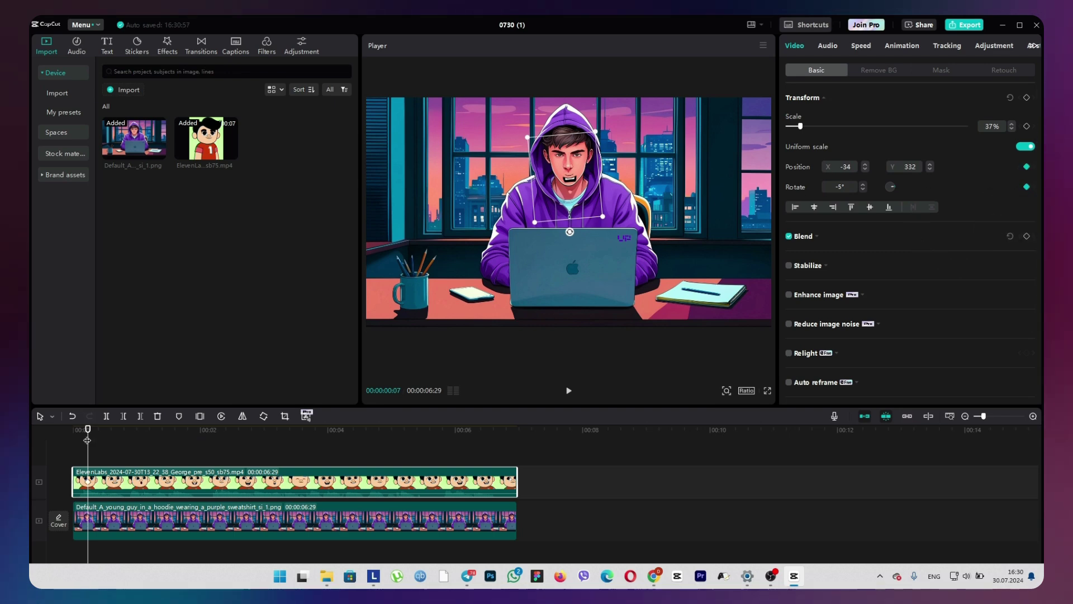
From the start, advance to 00:00:00:08 and keyframe the character video at rotation 0° and position X -44, Y 357
drag(87, 440, 73, 440)
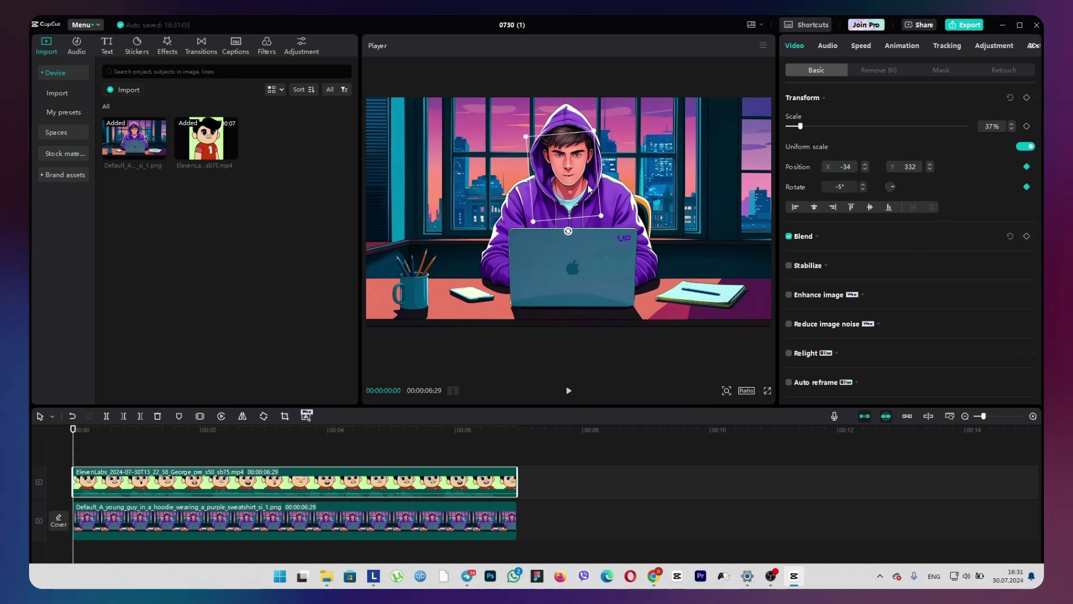
key(Right)
key(Right)
key(Right)
key(Right)
key(Right)
key(Right)
key(Right)
key(Right)
drag(568, 231, 564, 232)
drag(567, 193, 566, 190)
drag(564, 229, 561, 230)
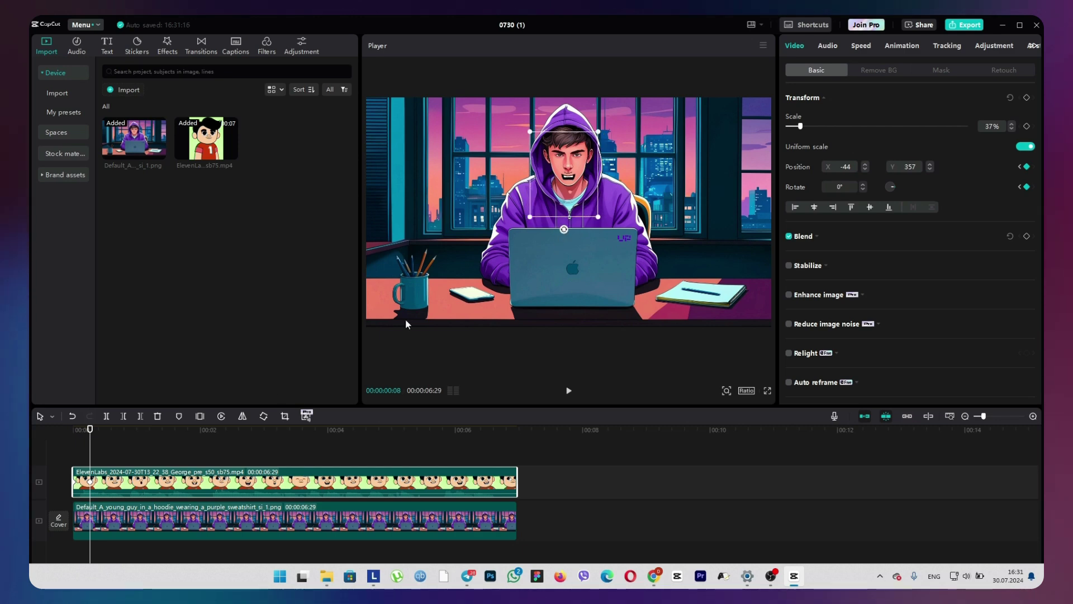
About half a second into the clip, keyframe the character video's position at X -34, Y 349 and play it back
drag(90, 438, 107, 439)
drag(566, 190, 567, 191)
key(space)
key(space)
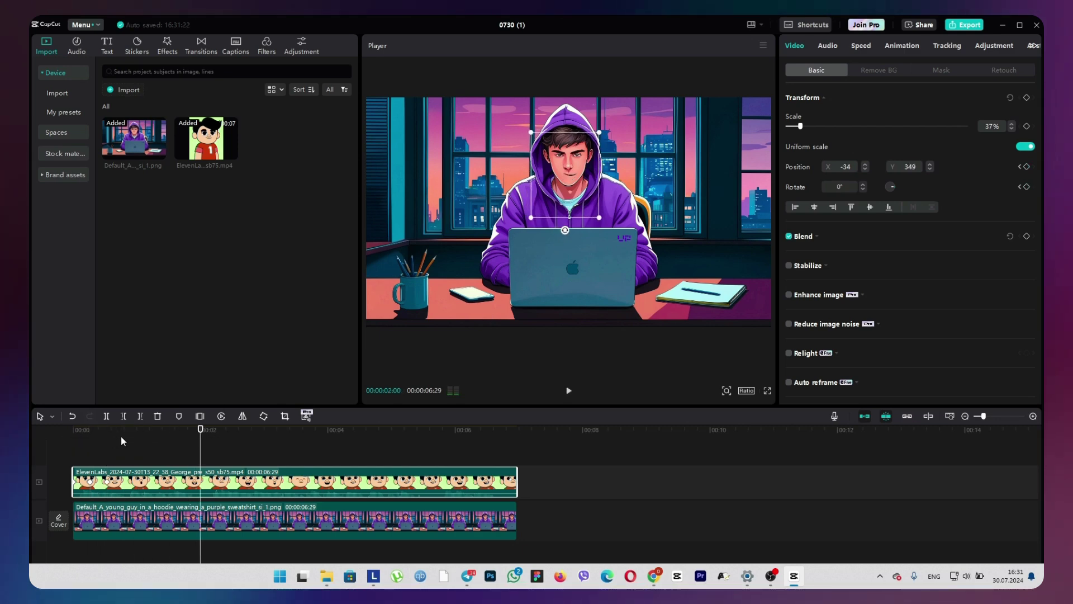
Keyframe the character video's rotation at -6° at 00:00:02:00, and at 0° with position X -49, Y 332 at 00:00:02:07
drag(200, 433, 175, 433)
key(space)
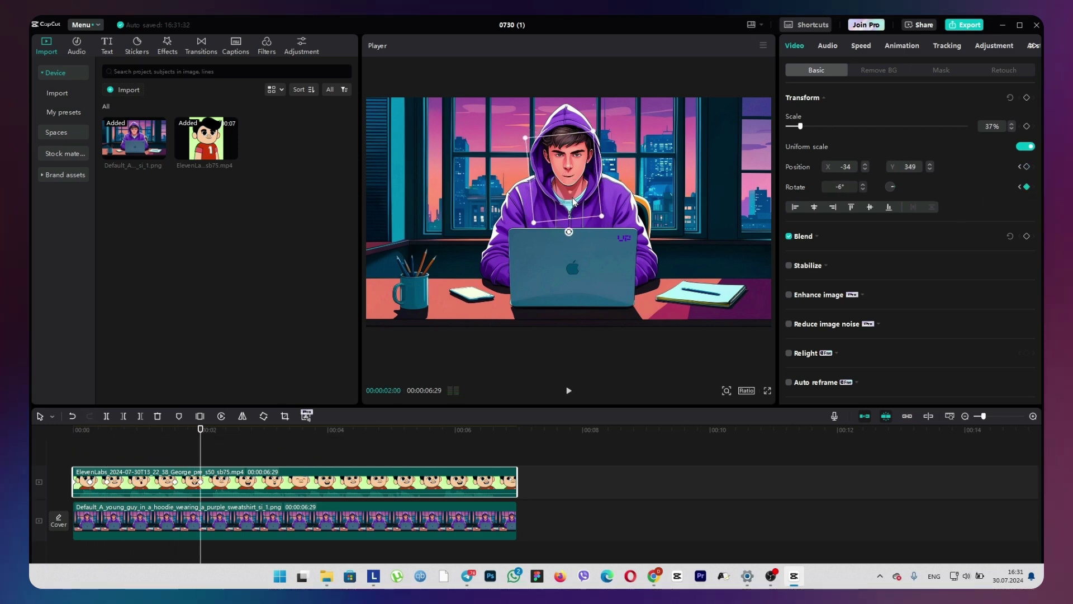
key(space)
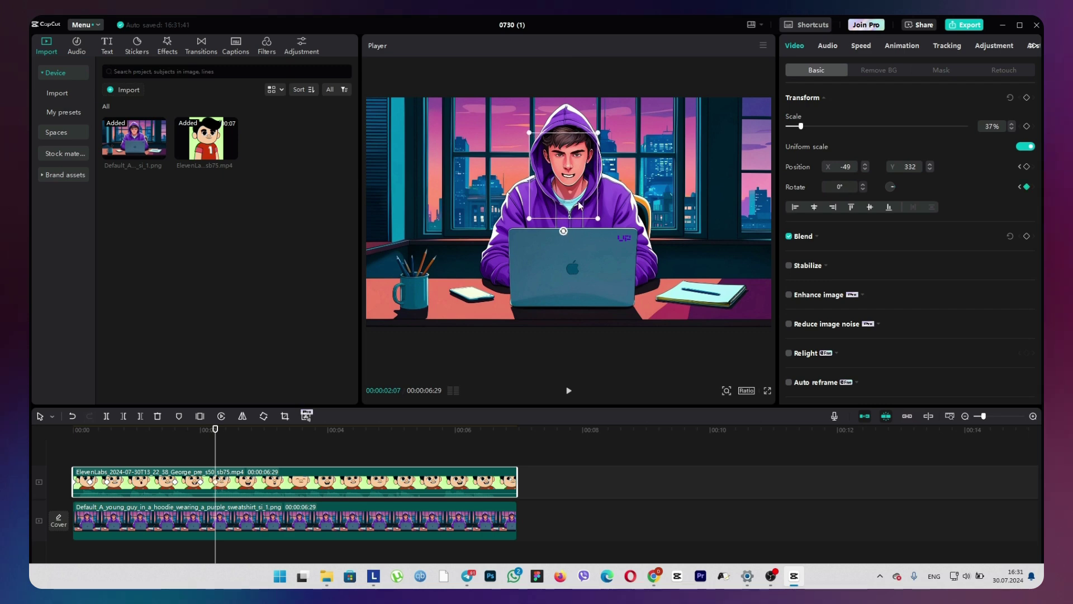
key(space)
key(space)
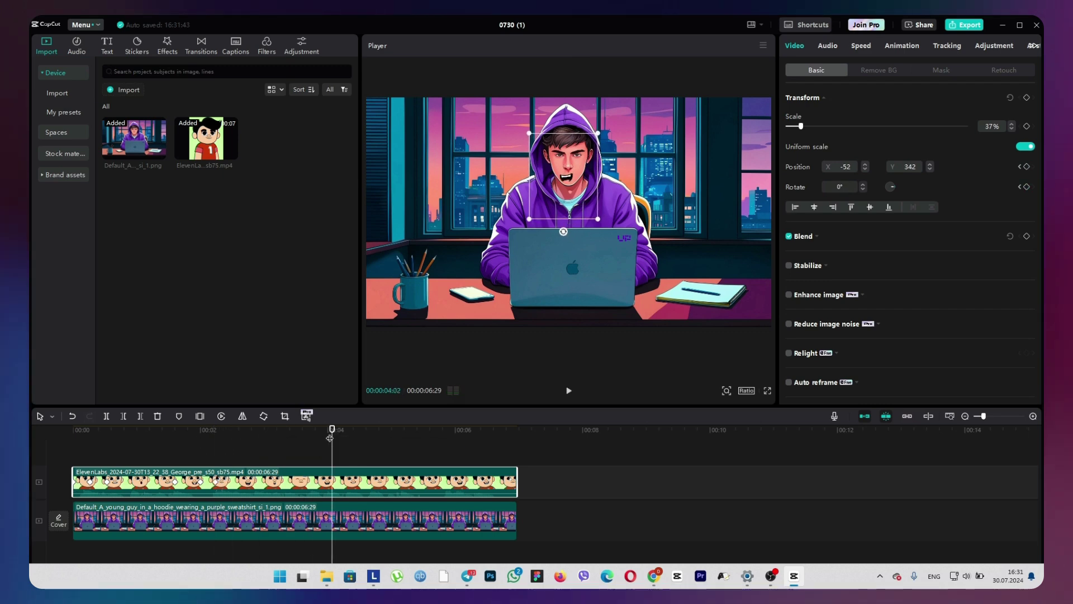
At 00:00:04:05, keyframe the character video at rotation 4° and position X -24, Y 337
key(space)
key(space)
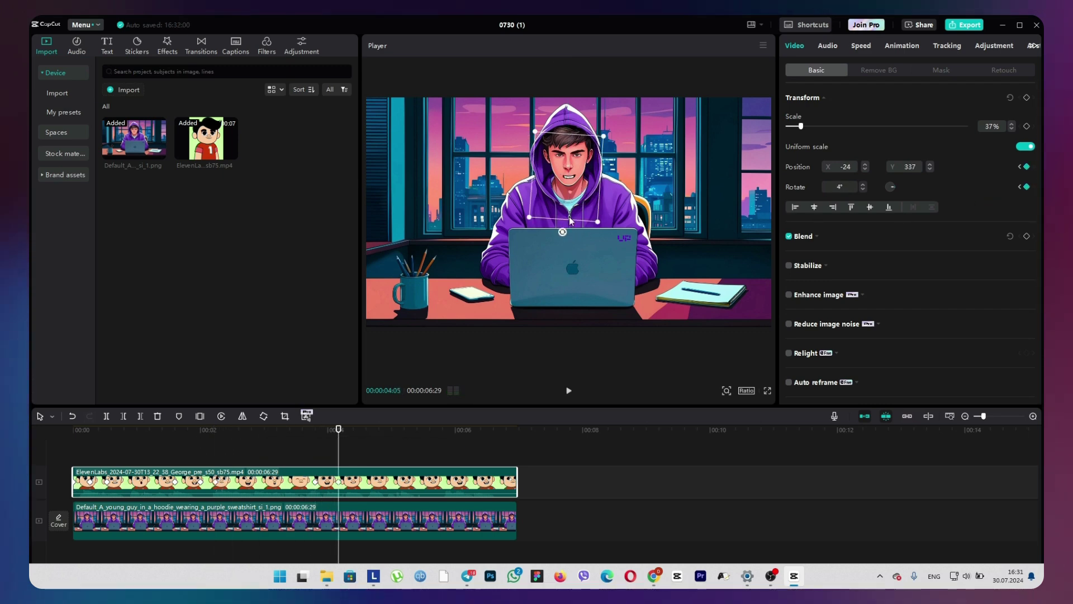
key(space)
Nudge the mouth up slightly at 00:00:04:23, and slightly down and left about a quarter second further on
drag(391, 442, 376, 443)
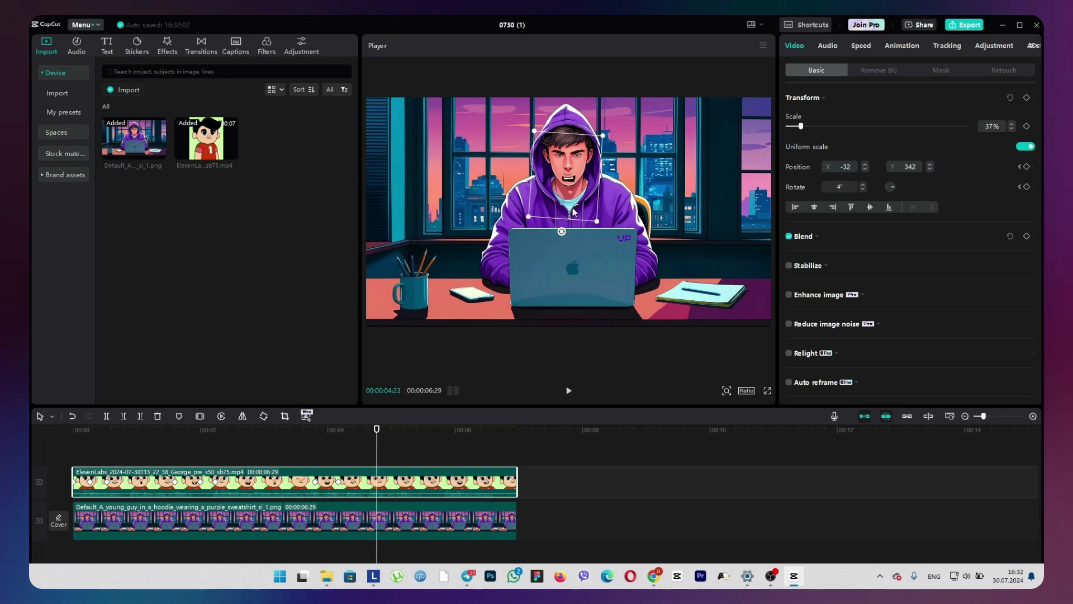
drag(572, 208, 572, 205)
mouse_move(377, 447)
mouse_down()
mouse_move(416, 449)
mouse_move(394, 448)
mouse_up()
drag(574, 206, 573, 207)
Play through the rest of the clip and keyframe the character video's position at X -44, Y 332 at 00:00:06:21
key(space)
key(space)
key(space)
key(space)
key(Left)
key(Left)
key(Left)
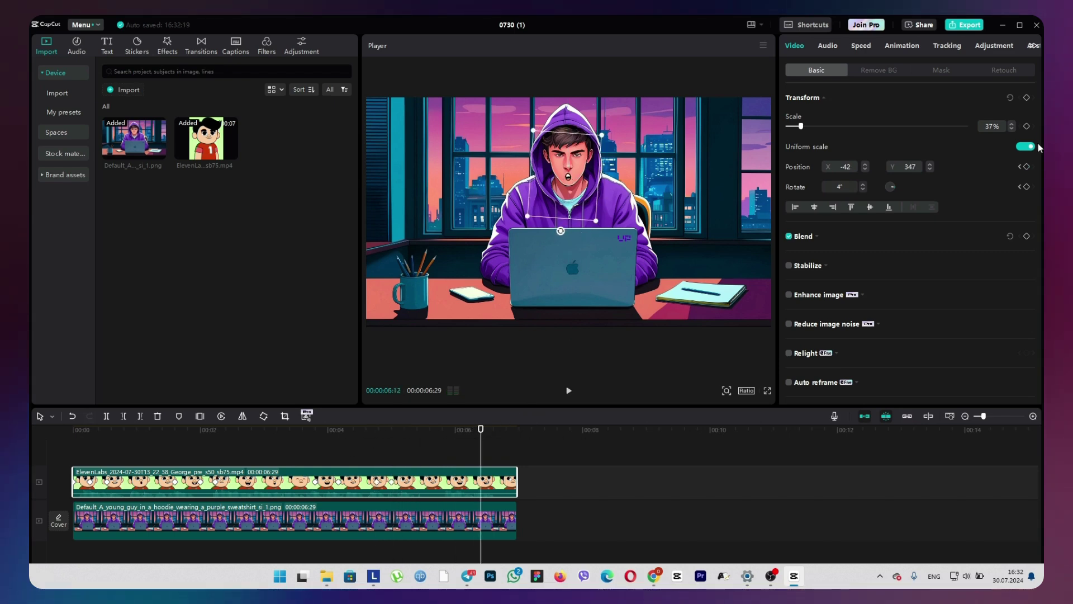
drag(572, 203, 571, 204)
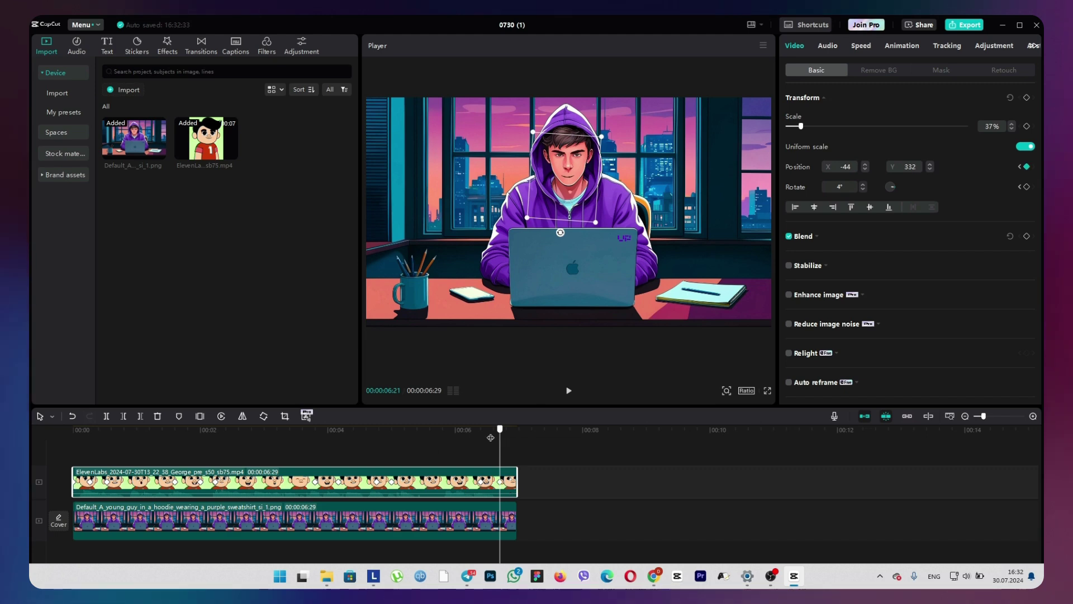
click(432, 439)
key(shift+Right)
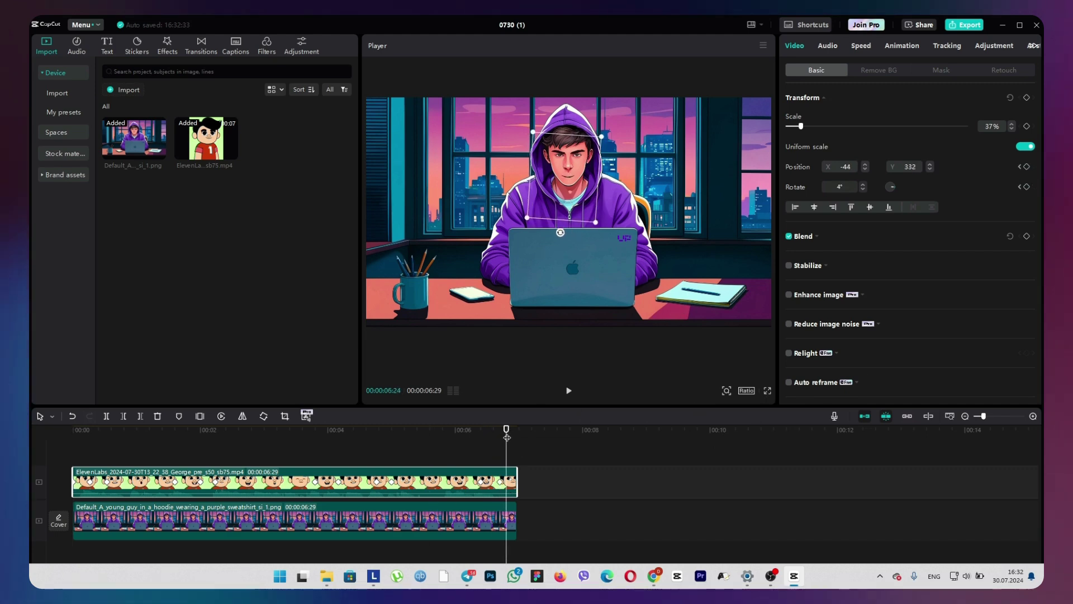
Export the video to D:/0730 (1).mp4 at 1080P, H.264, 30fps, and play the result full screen
click(967, 24)
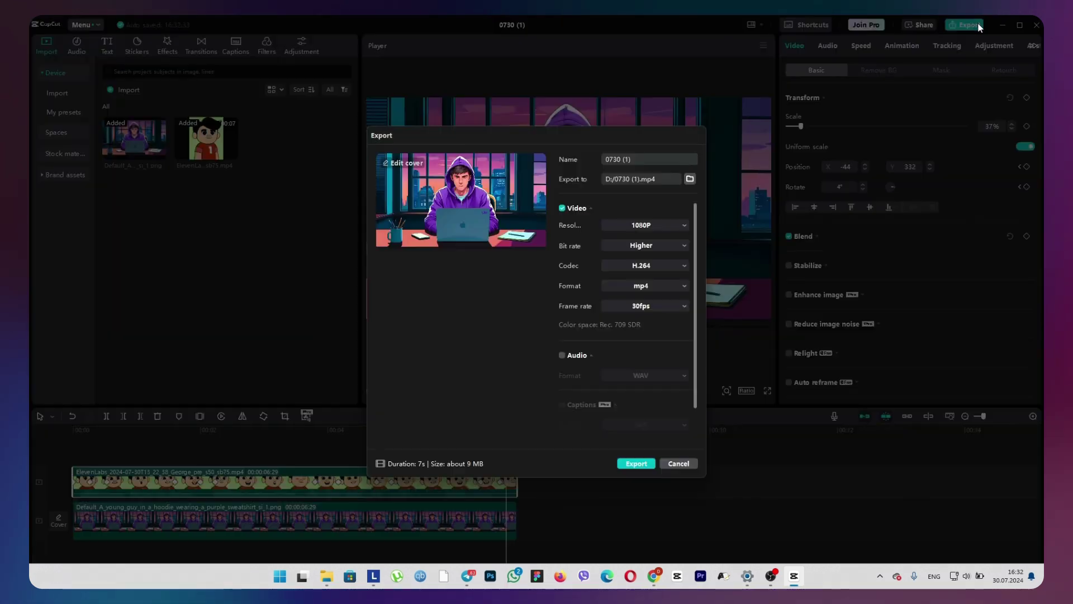
click(635, 464)
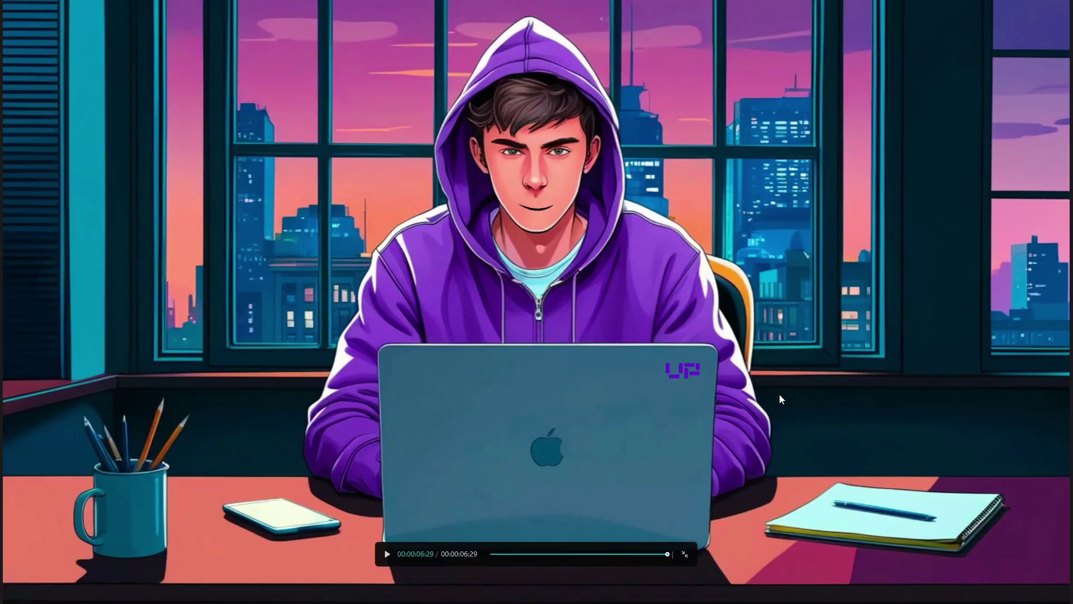
key(space)
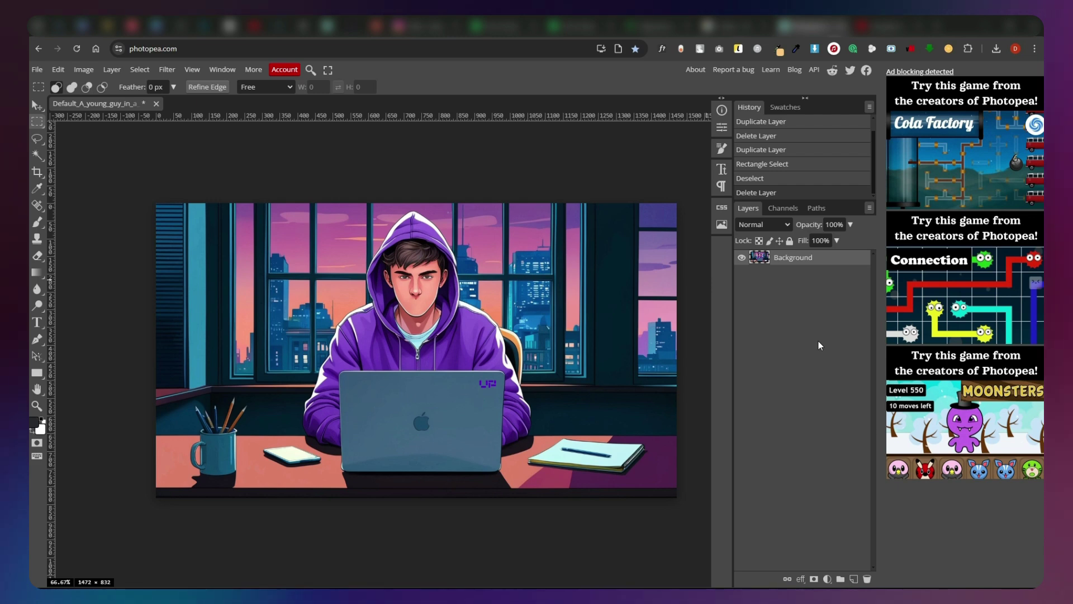
Switch to Photopea and duplicate the Background layer of the hoodie image
right_click(759, 258)
click(797, 302)
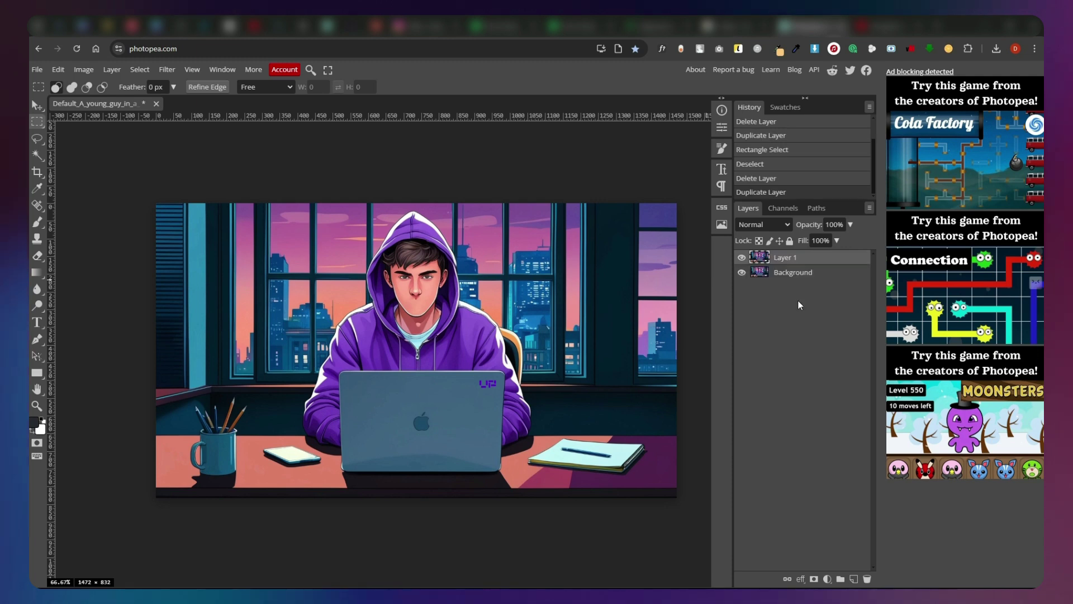
Draw a bright green filled rectangle covering the whole canvas and place it beneath the duplicated image layer
click(36, 376)
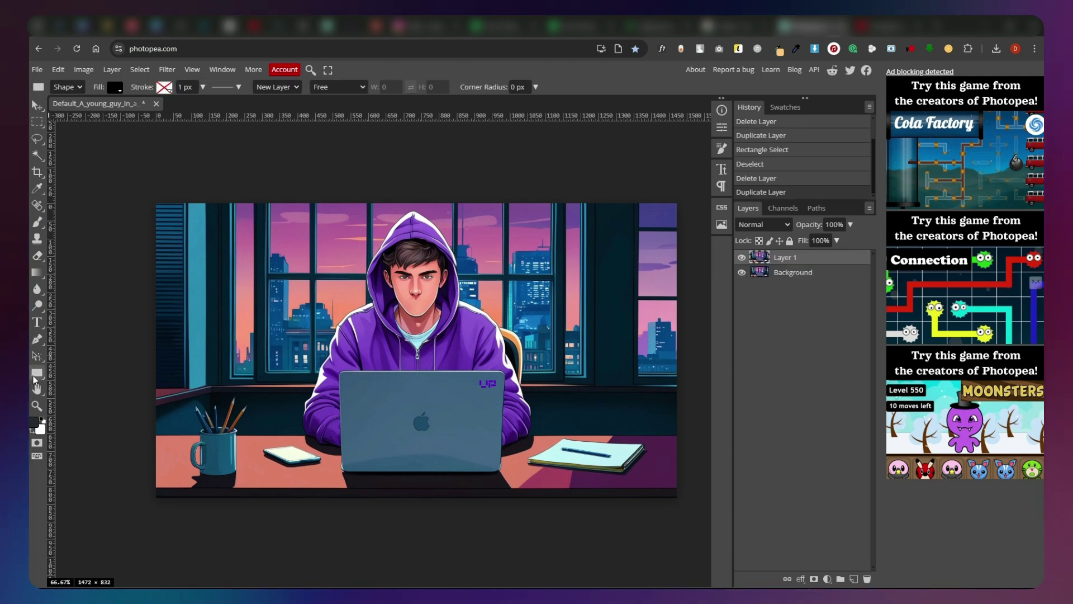
click(116, 88)
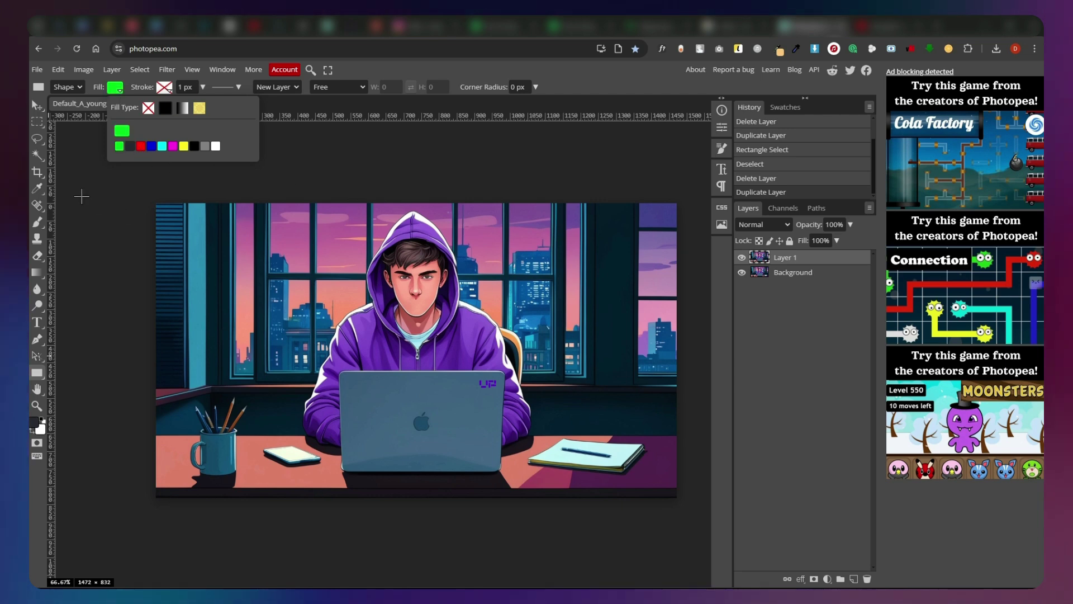
drag(140, 192, 684, 497)
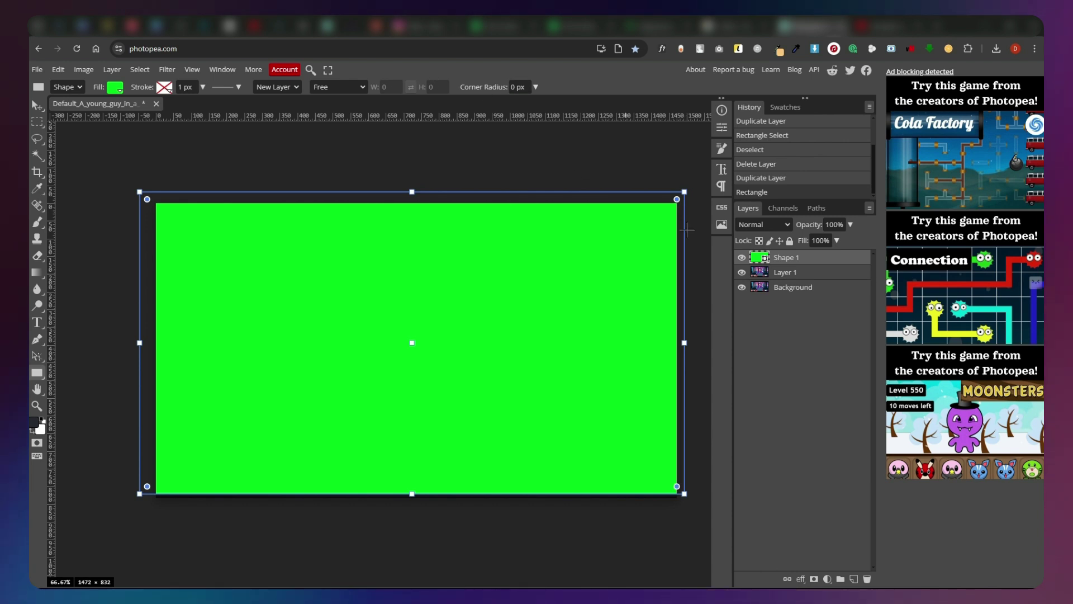
drag(803, 273, 804, 279)
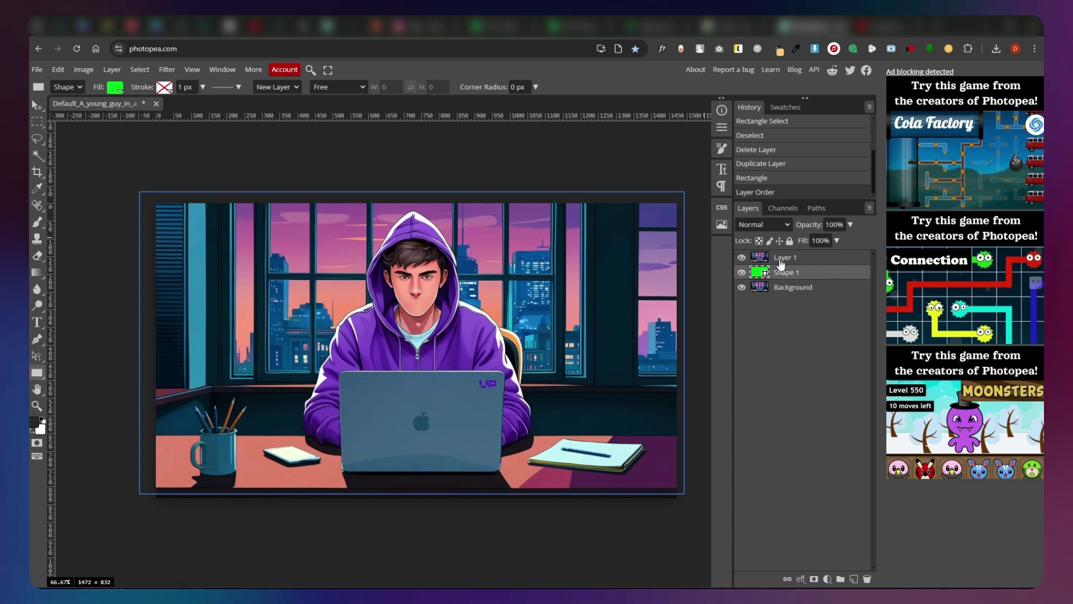
Clear the rectangular window panes beside the character on Layer 1 with rectangular selections, starting with the narrow pane, exposing the green beneath
click(784, 258)
scroll(206, 237, up, 5)
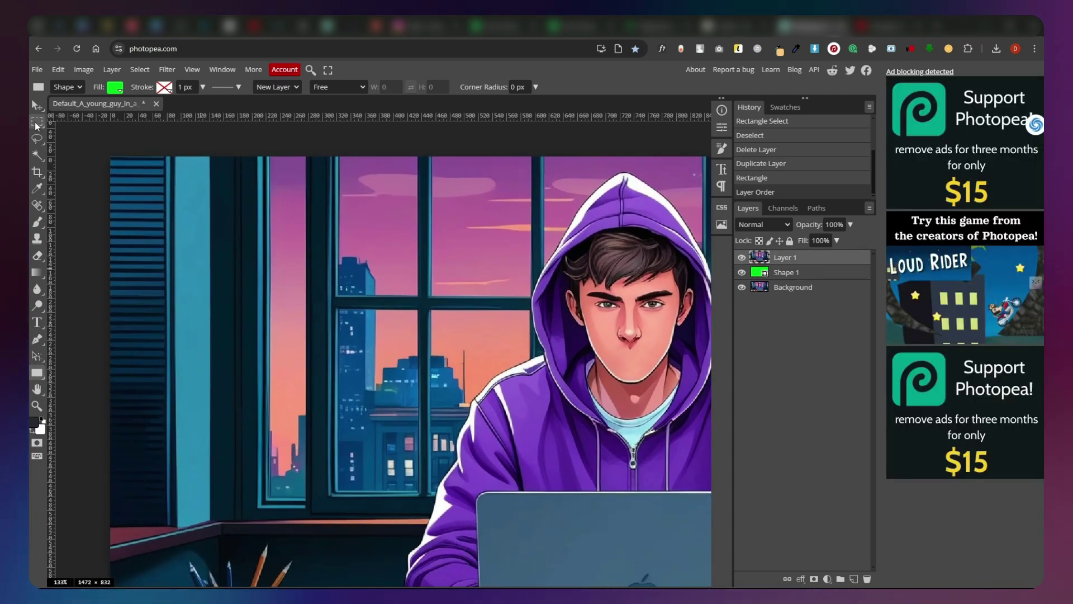
click(37, 123)
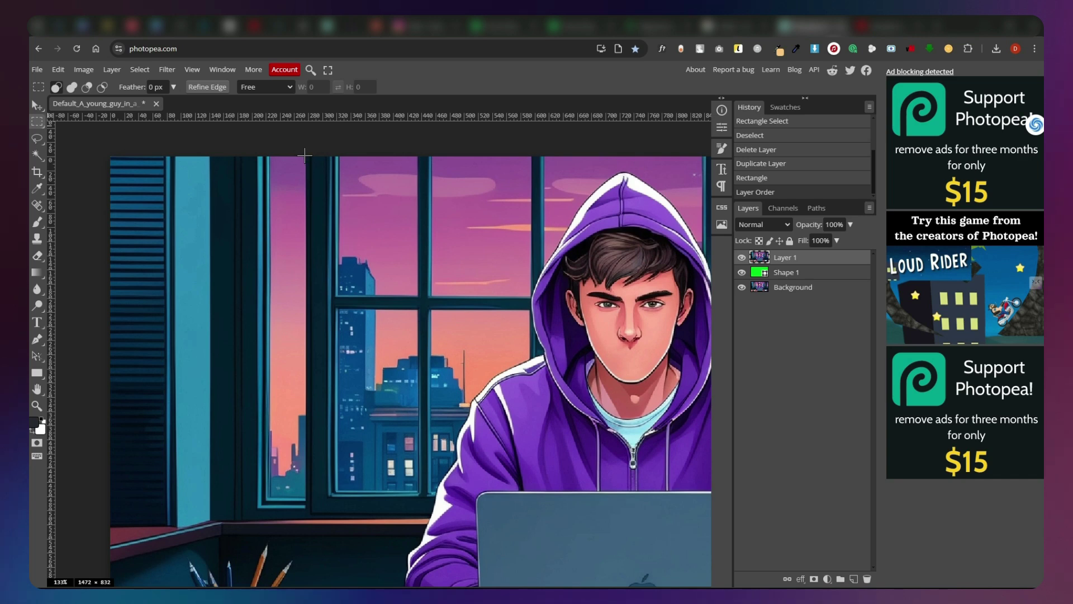
drag(305, 156, 269, 496)
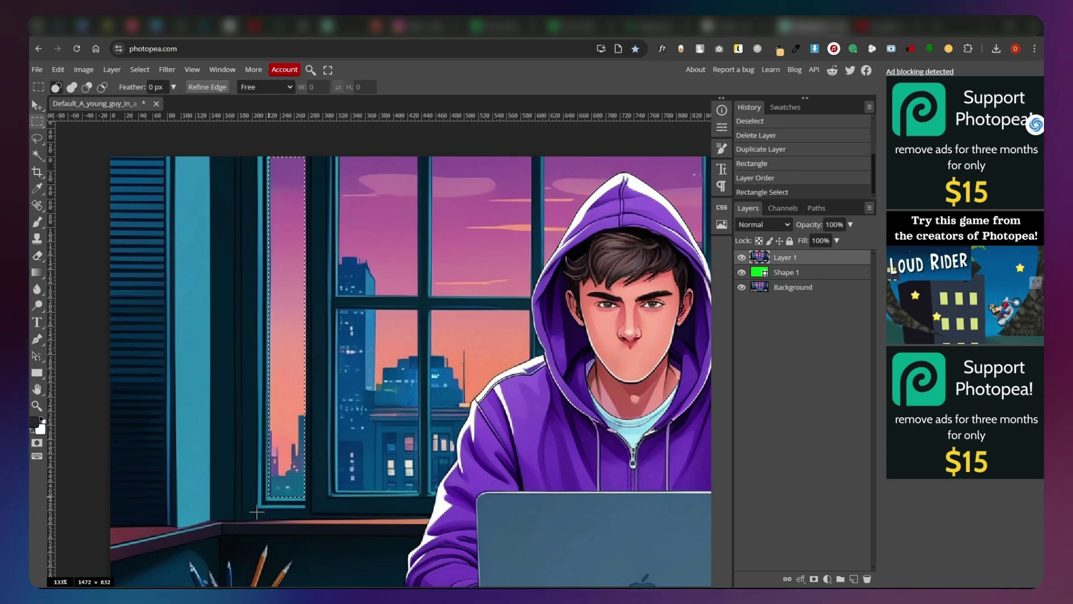
key(Delete)
key(ctrl+d)
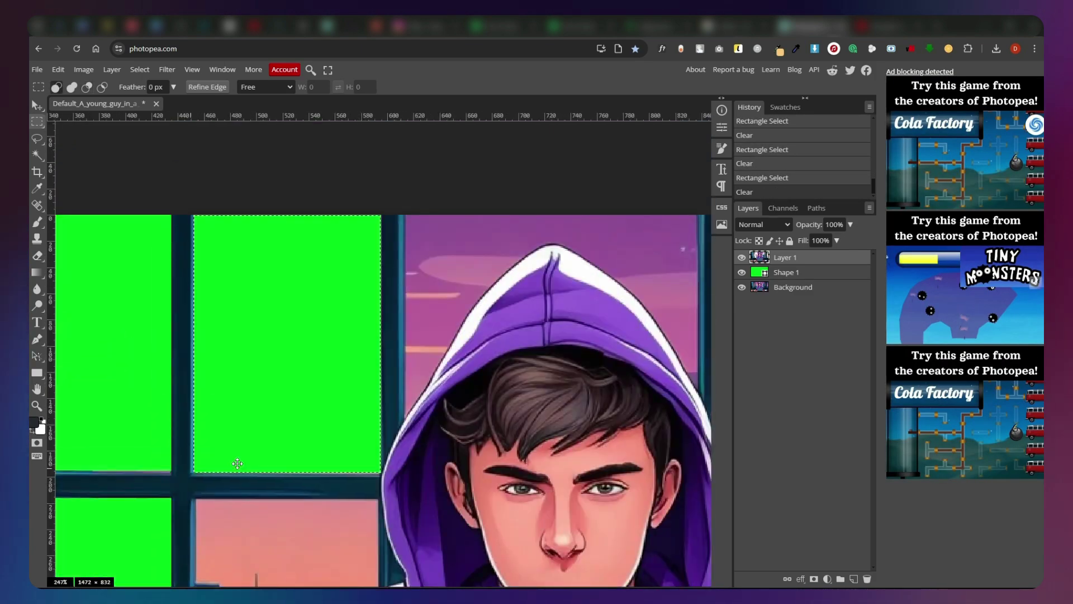
Select the orange sky in the pane beside the character's shoulder with Quick Selection and clear it
scroll(253, 284, down, 3)
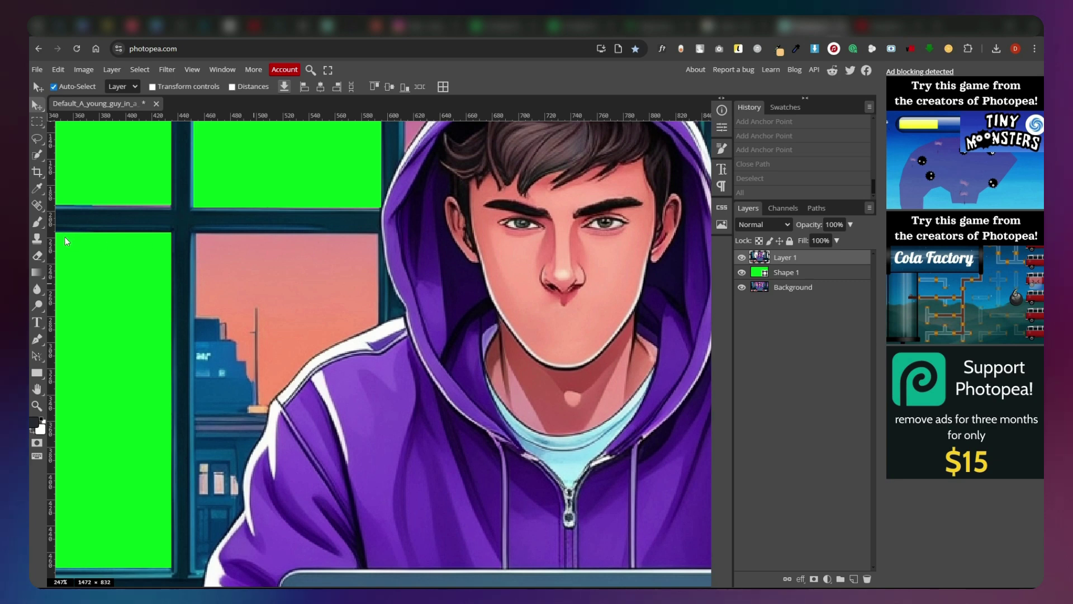
click(40, 157)
click(103, 171)
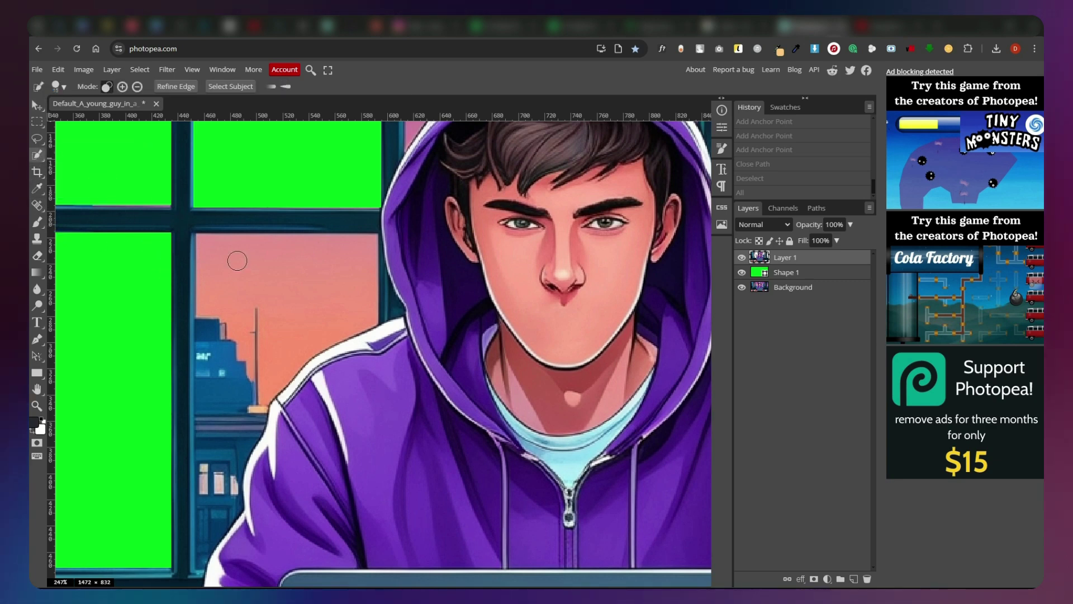
drag(237, 261, 249, 262)
key(Delete)
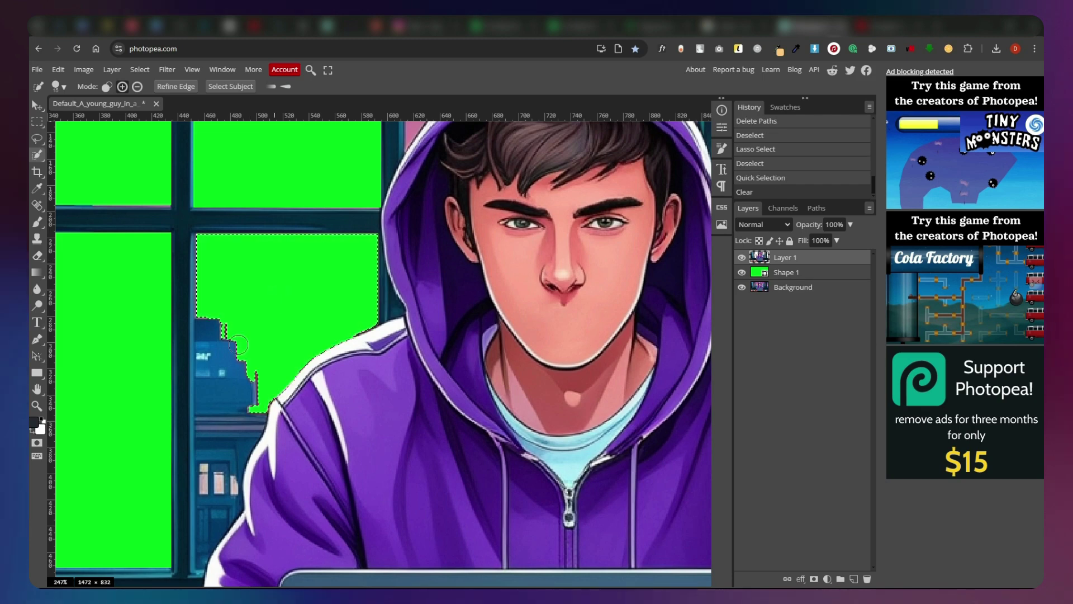
Try to clear the remaining buildings in the shoulder-side pane with an extended quick selection
click(220, 349)
scroll(219, 349, down, 3)
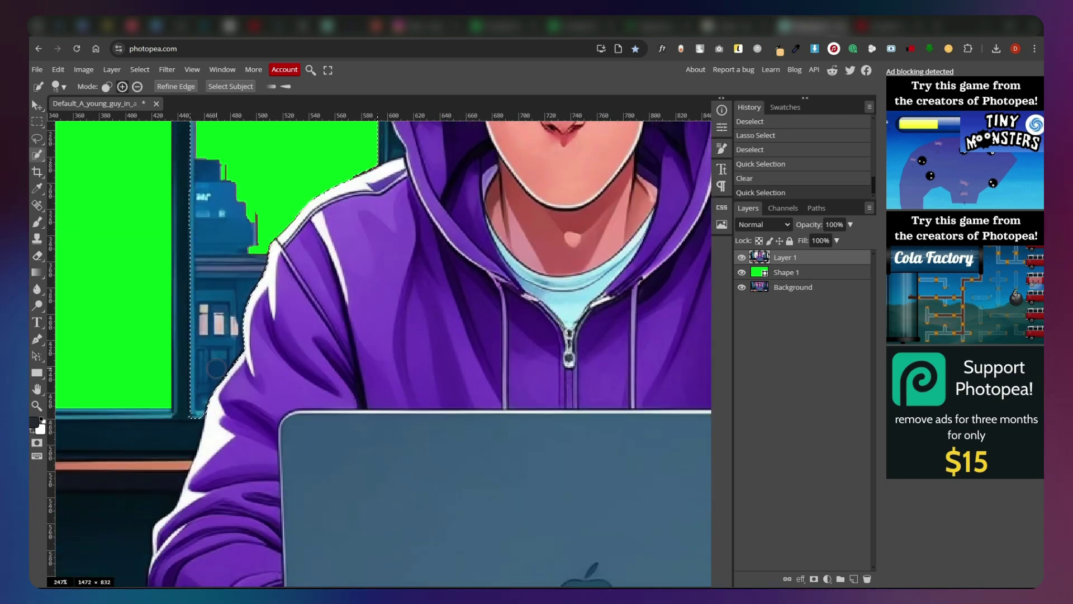
scroll(220, 349, up, 3)
key(Delete)
key(ctrl+z)
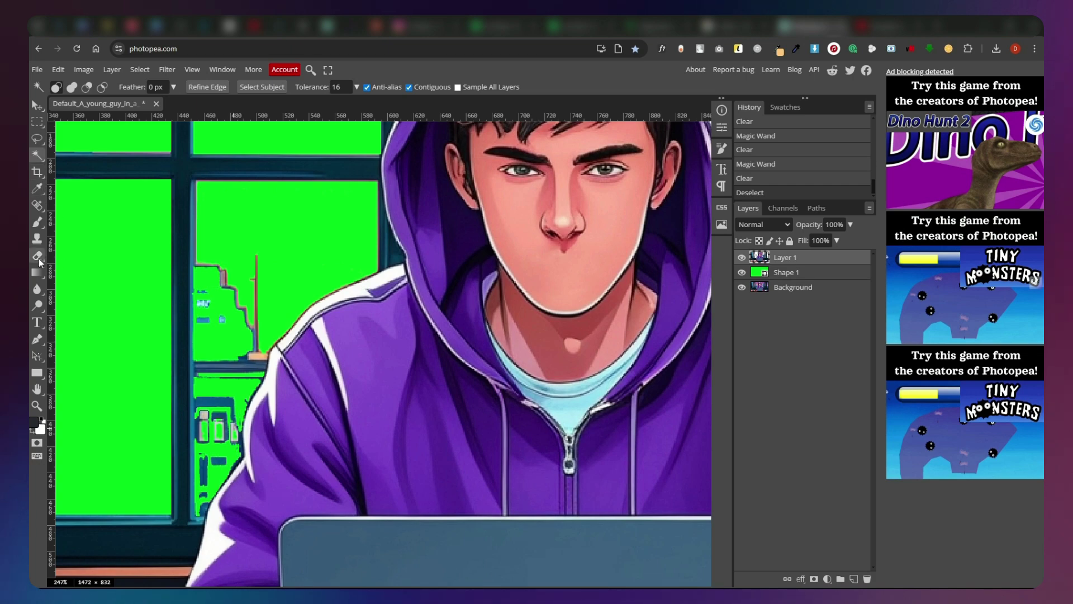
Erase the leftover scenery from the window panes and export the image as a 1472 × 832 px PNG
click(37, 256)
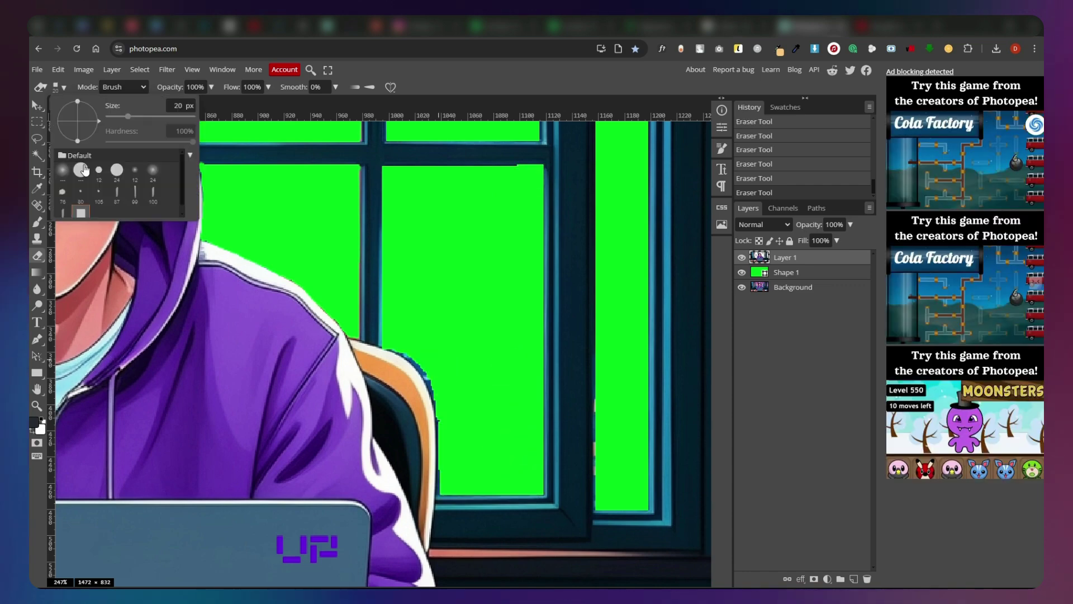
key(ctrl+0)
click(37, 69)
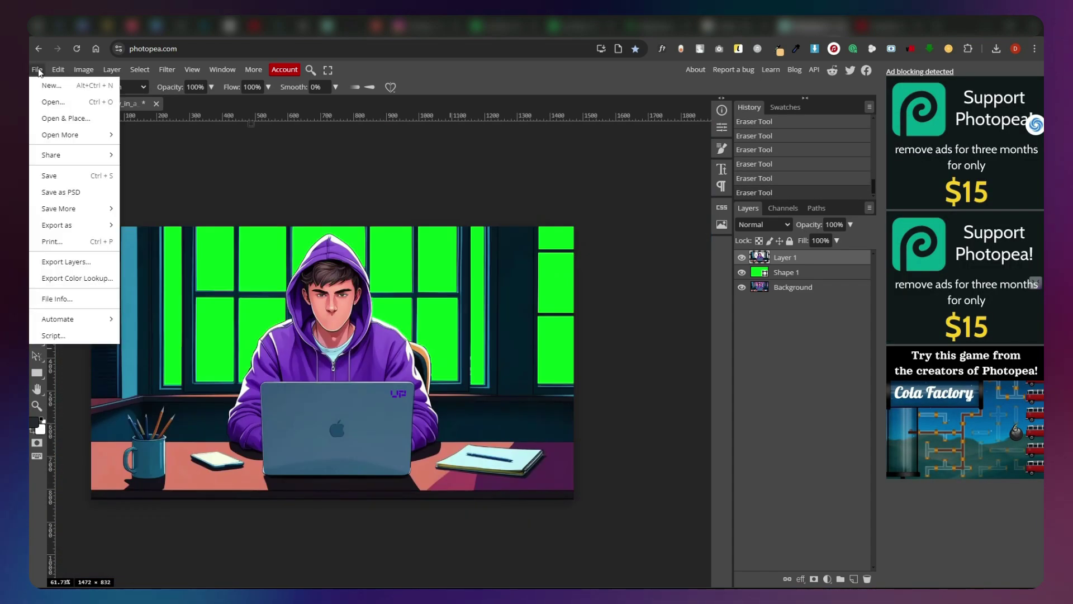
mouse_move(78, 226)
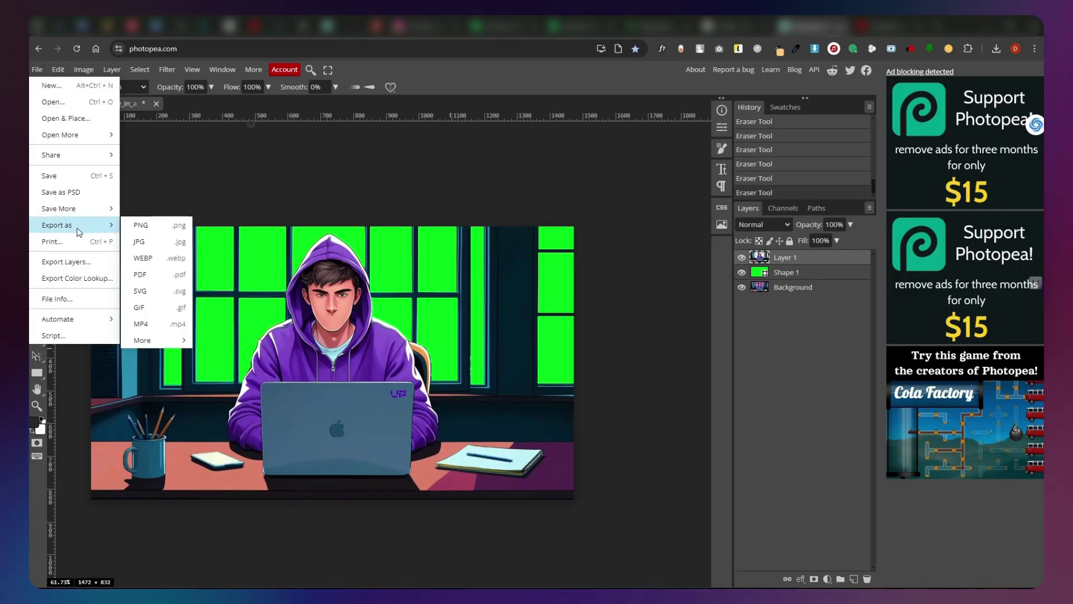
click(168, 227)
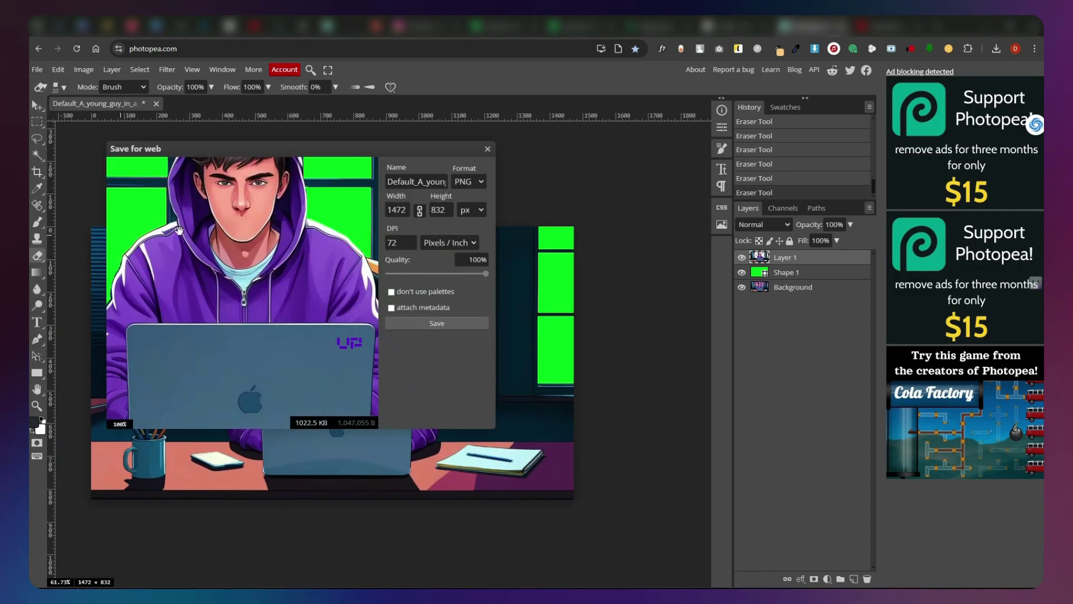
click(442, 325)
click(468, 157)
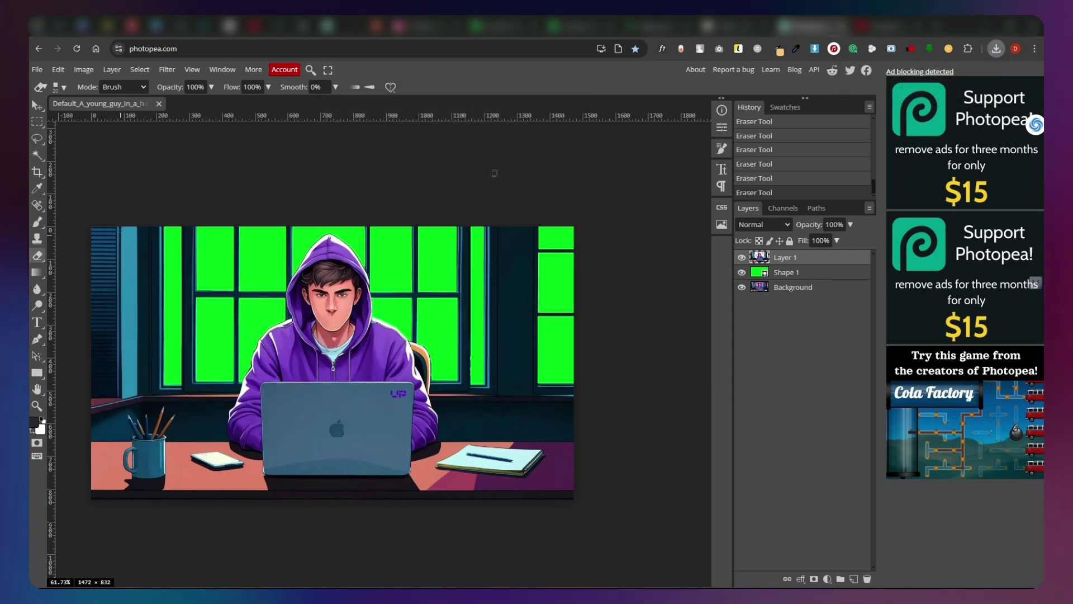
Switch to the YouTube results for "rain green screen" and preview the listed rain overlay videos
click(888, 26)
drag(376, 76, 448, 78)
click(481, 79)
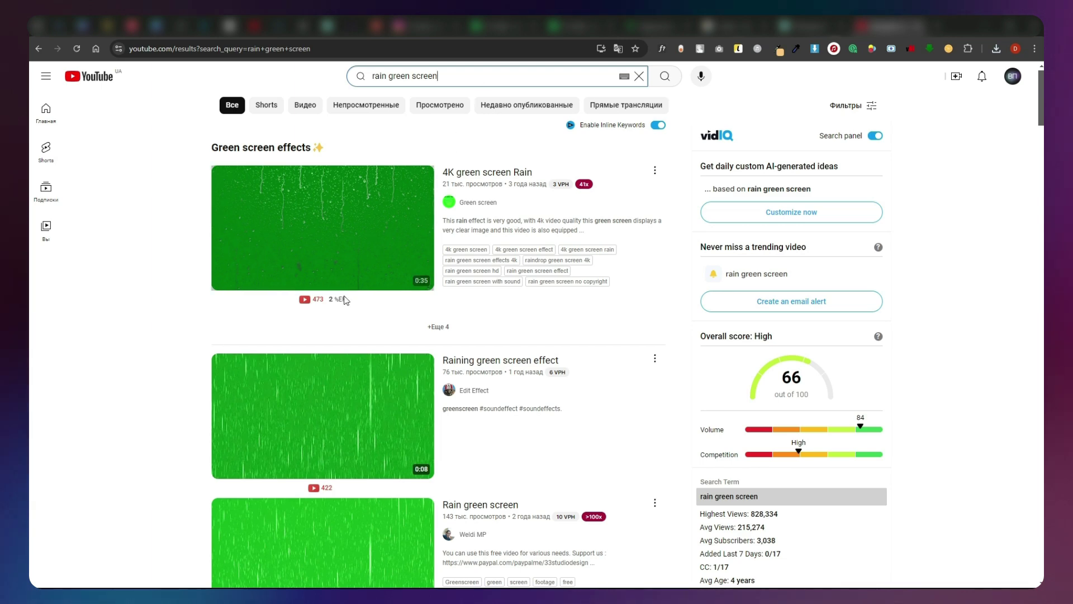
mouse_move(364, 409)
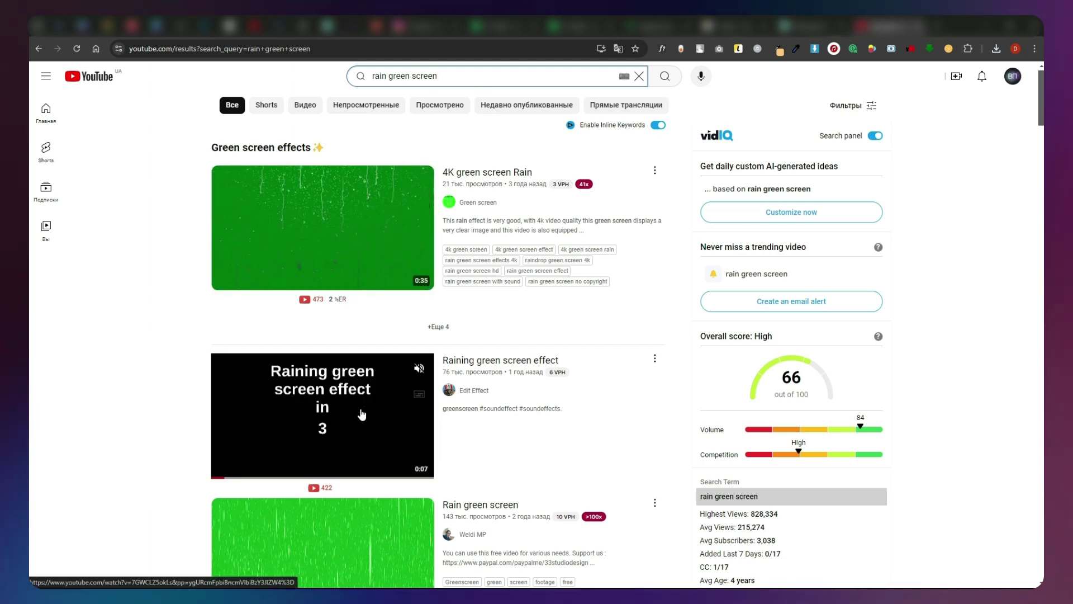
click(354, 479)
scroll(377, 483, down, 3)
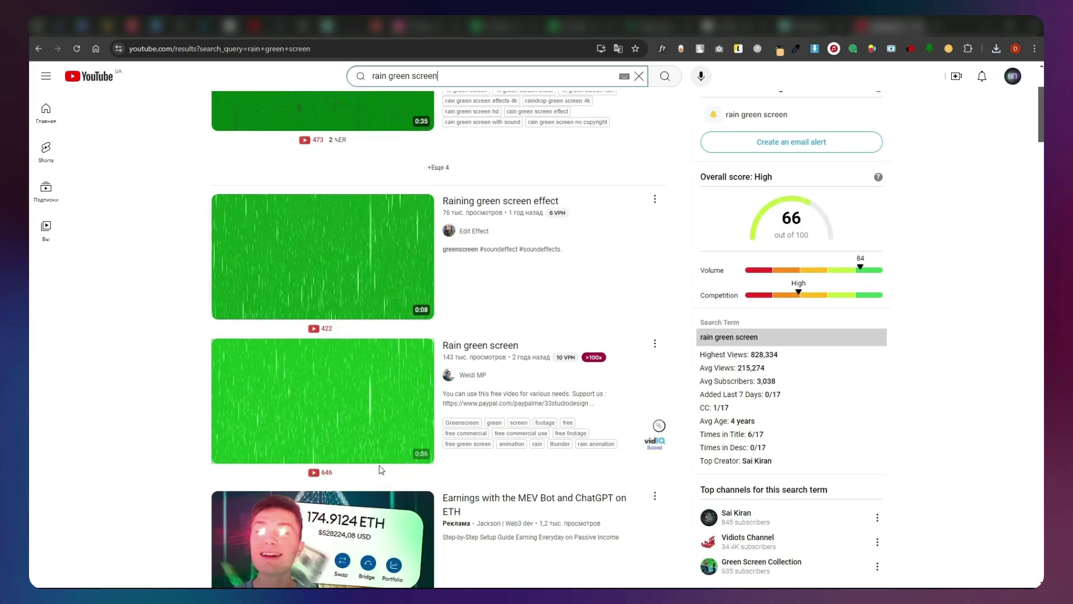
mouse_move(336, 464)
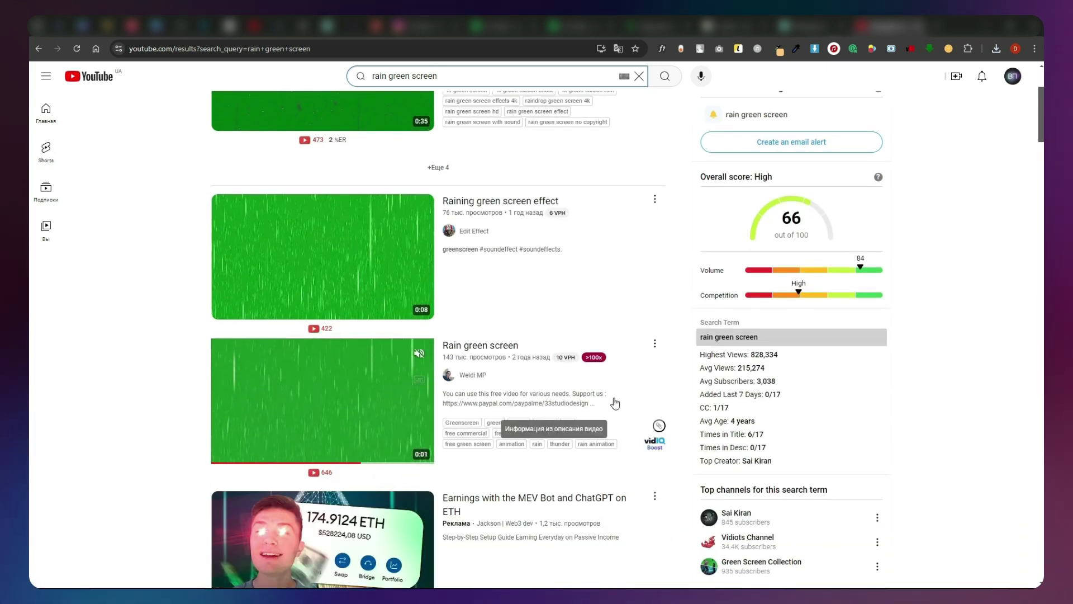
Copy the link of the "Rain green screen" video and paste it into an online video downloader
right_click(471, 351)
click(518, 442)
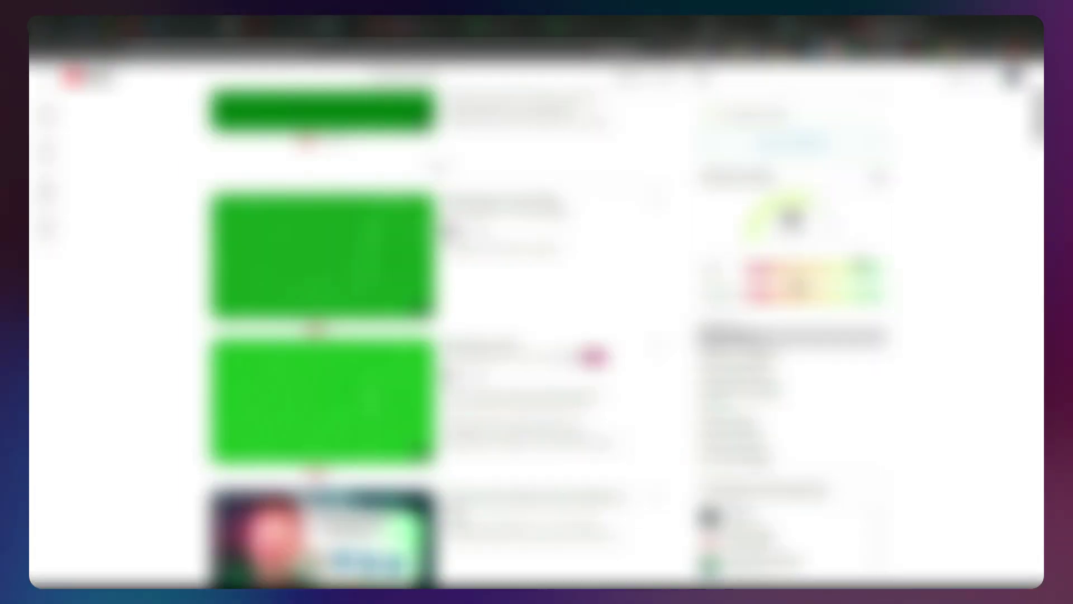
click(346, 49)
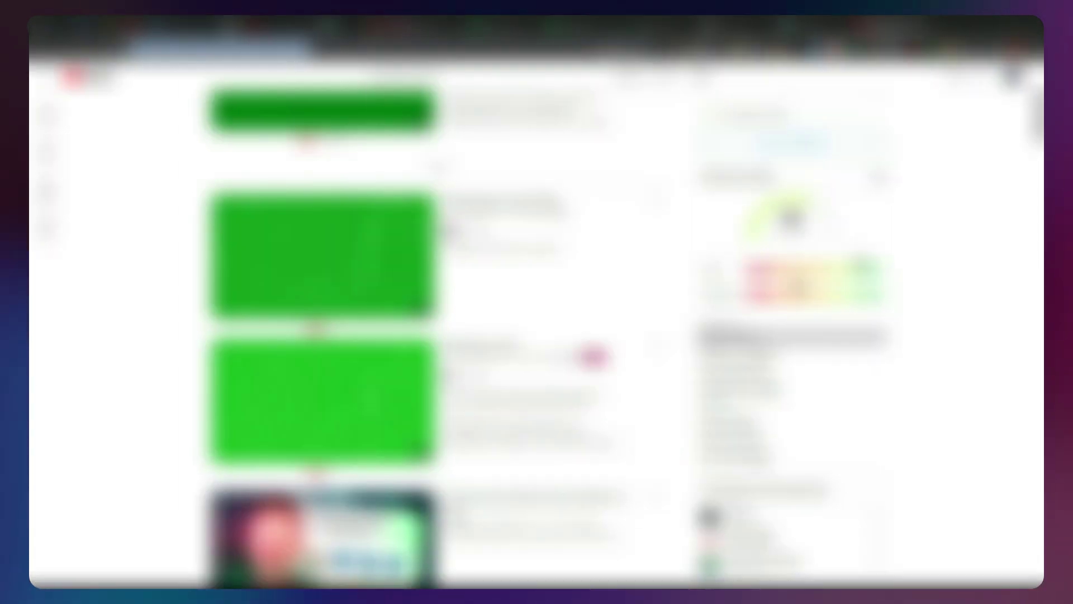
text(y2)
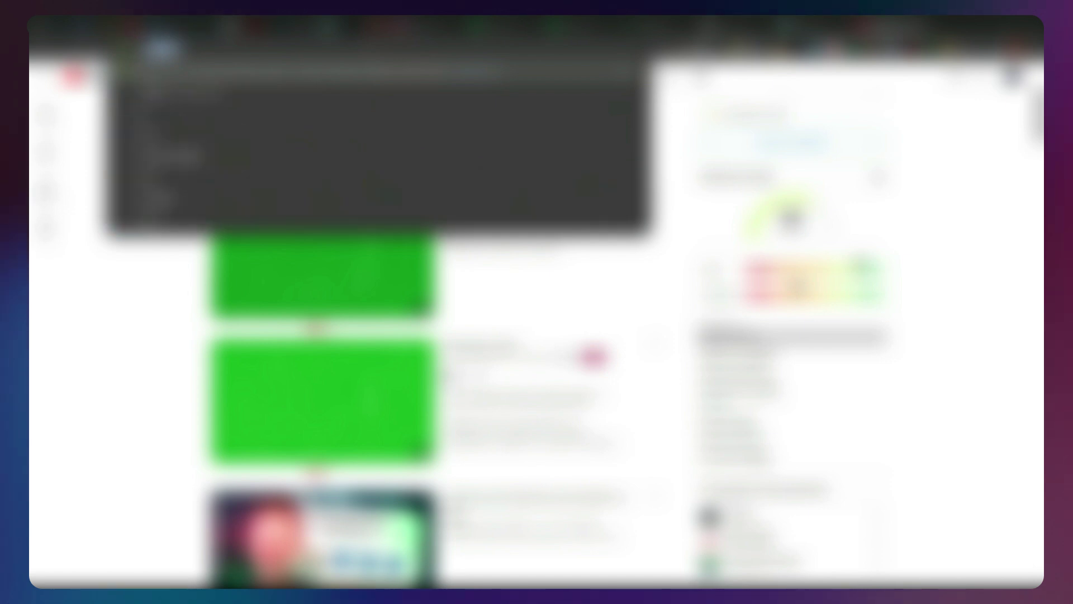
key(Return)
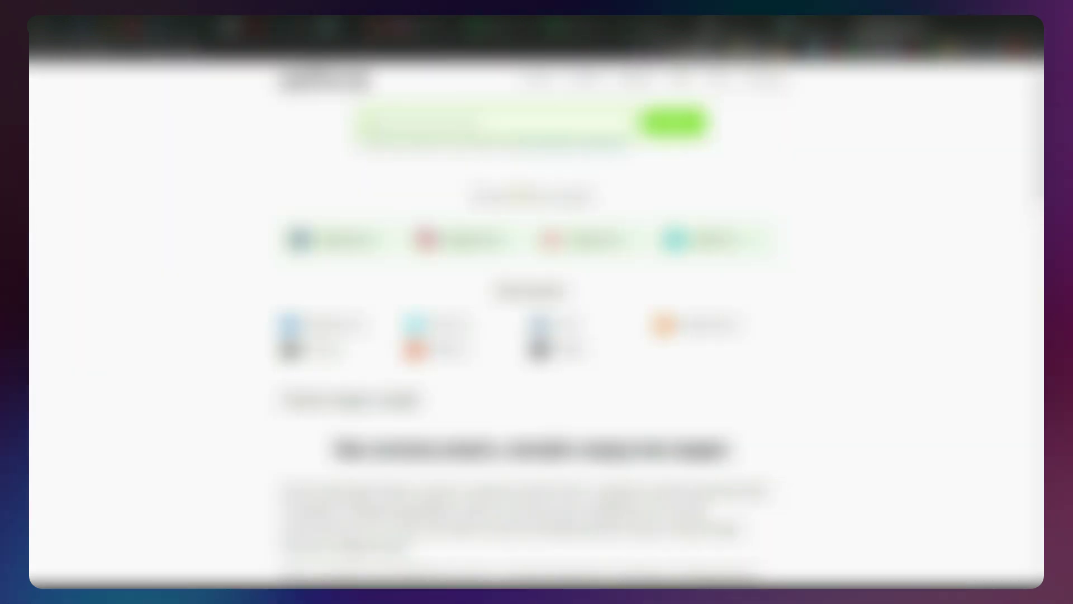
click(481, 196)
key(ctrl+v)
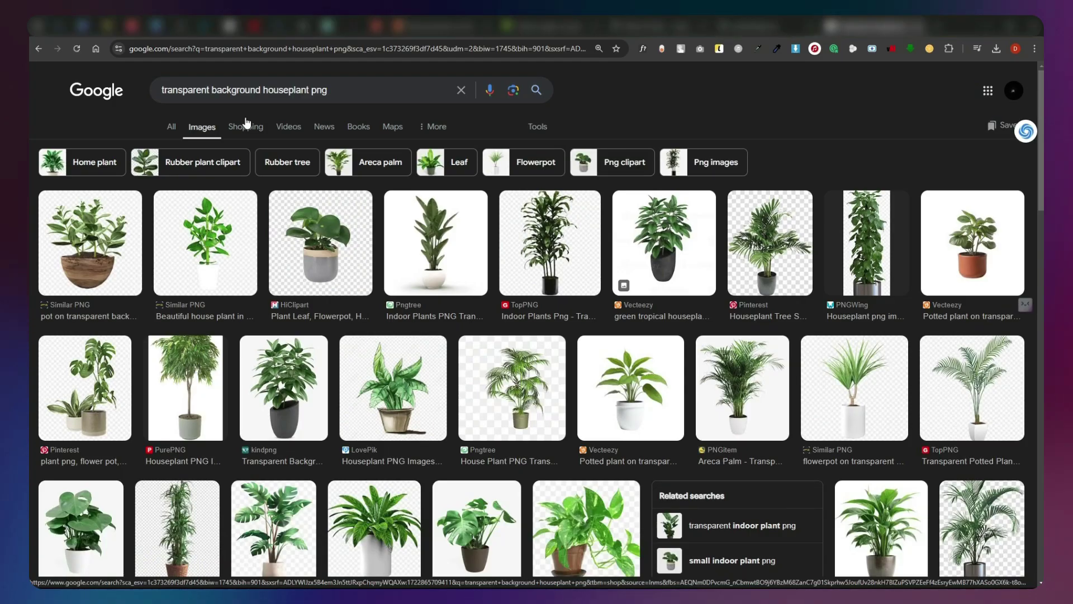
Open the potted monstera from the transparent houseplant image results on CleanPNG and download it
scroll(274, 412, down, 3)
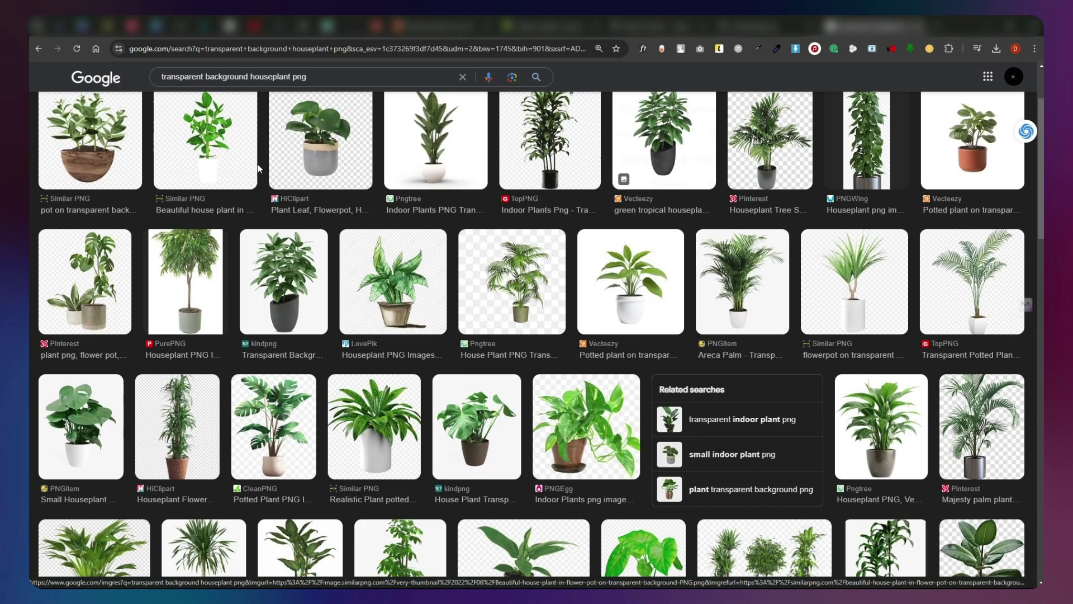
click(274, 412)
click(836, 359)
click(151, 253)
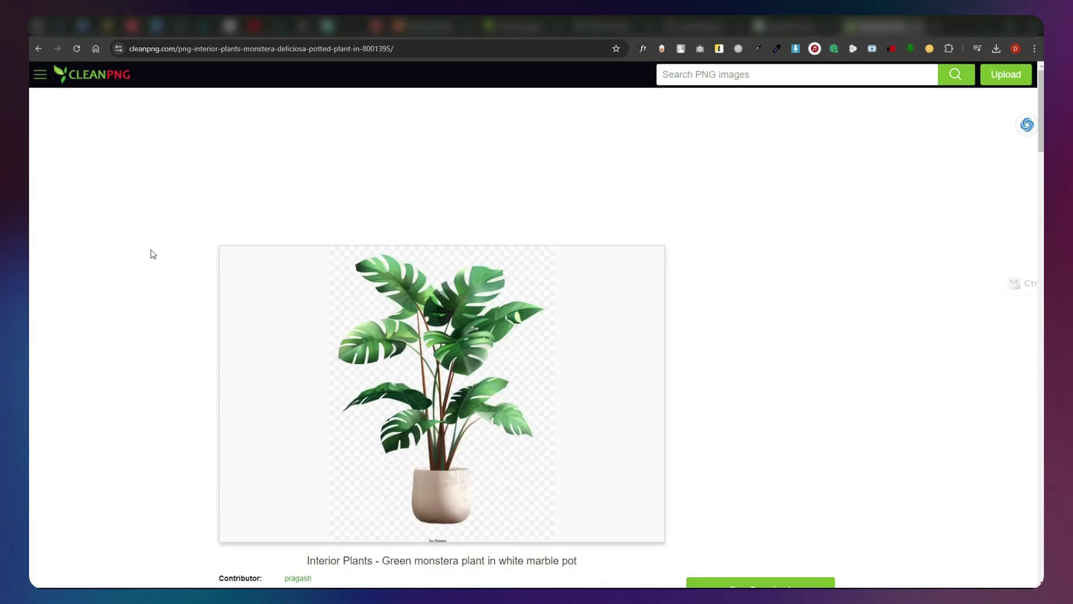
scroll(785, 443, down, 3)
click(786, 444)
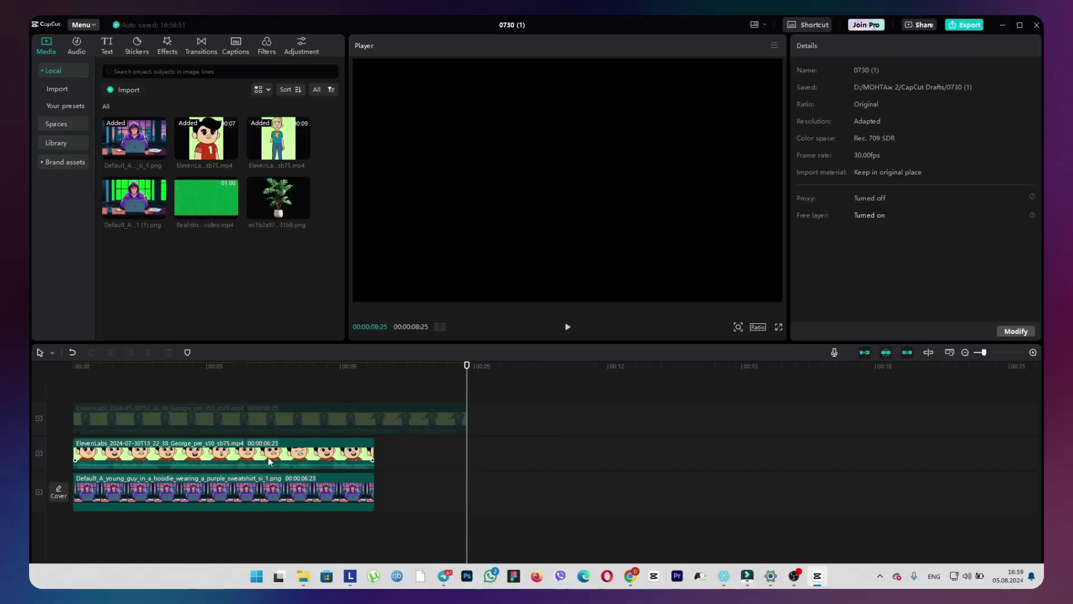
In CapCut, place the green-window hoodie image above the original image from the timeline start and extend it to 00:00:06:23
click(102, 369)
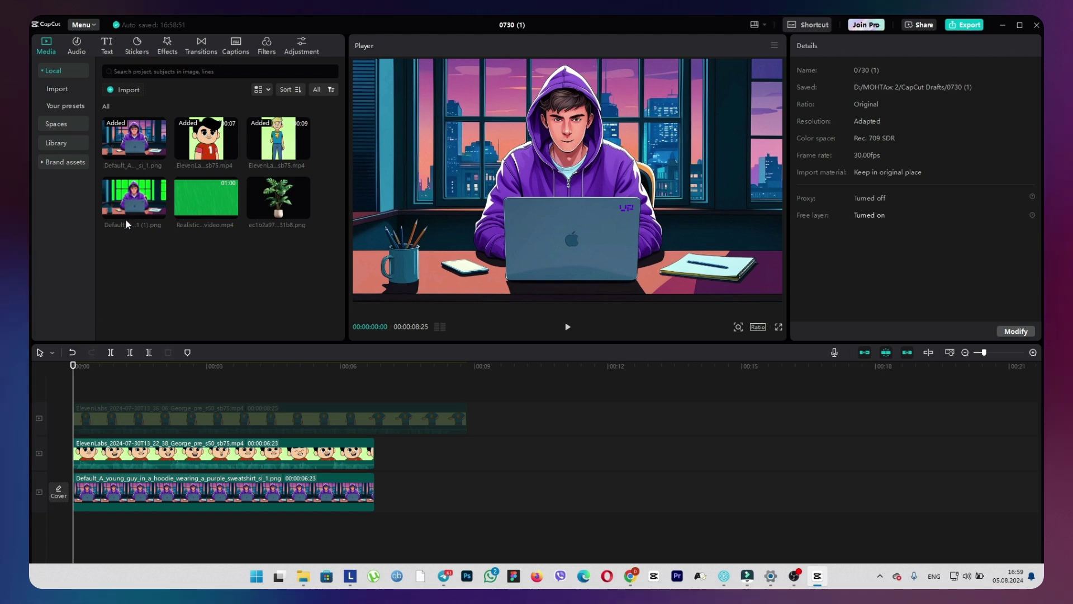
drag(134, 197, 79, 474)
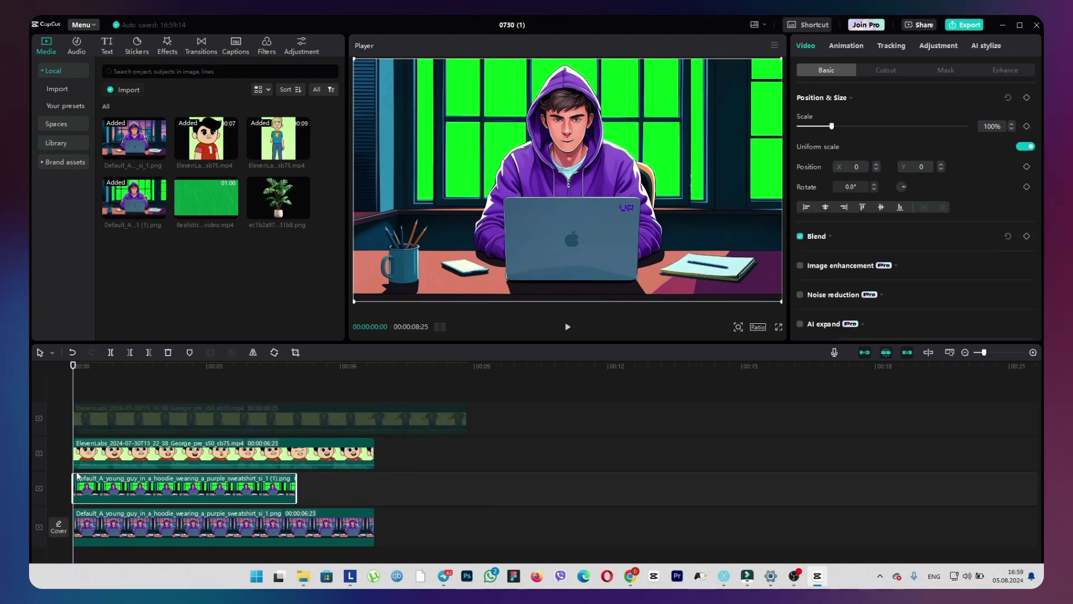
drag(374, 488, 375, 488)
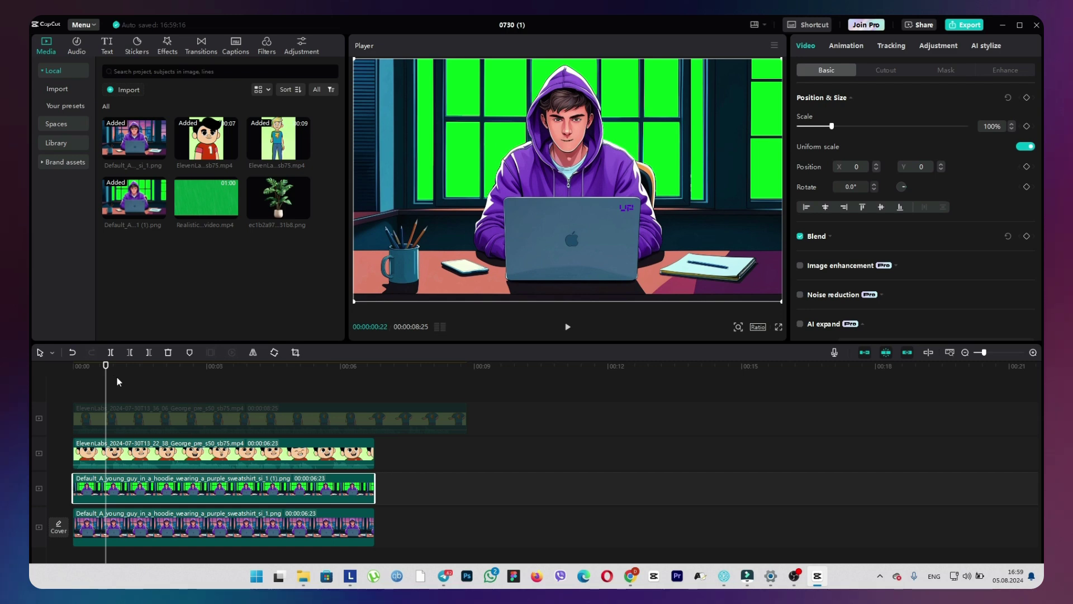
Apply Chroma key to the green-window image, picking the bright green of the window panes as the key color
click(887, 72)
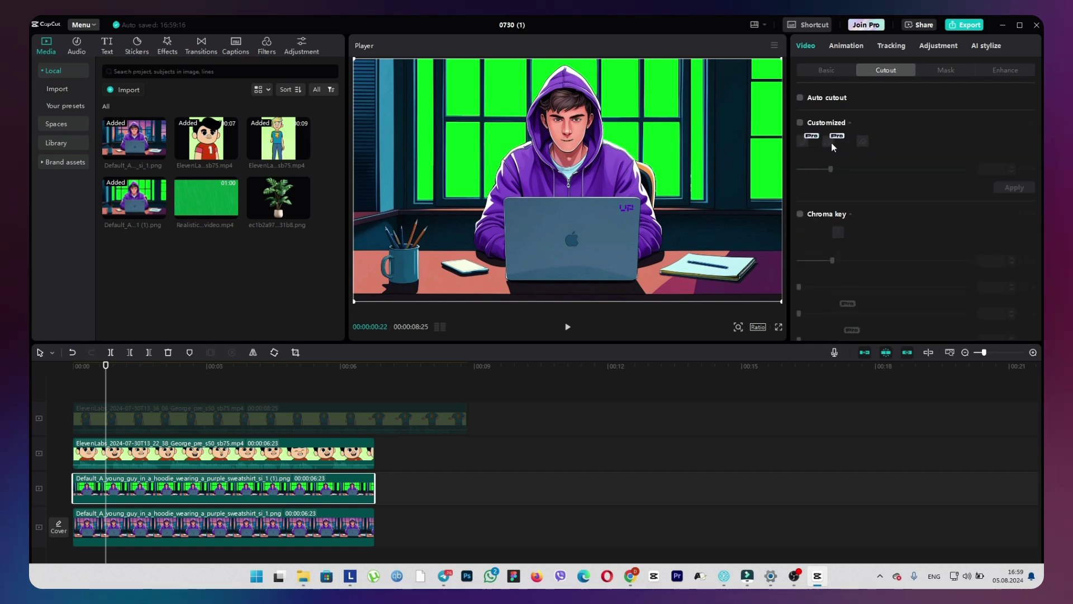
click(800, 214)
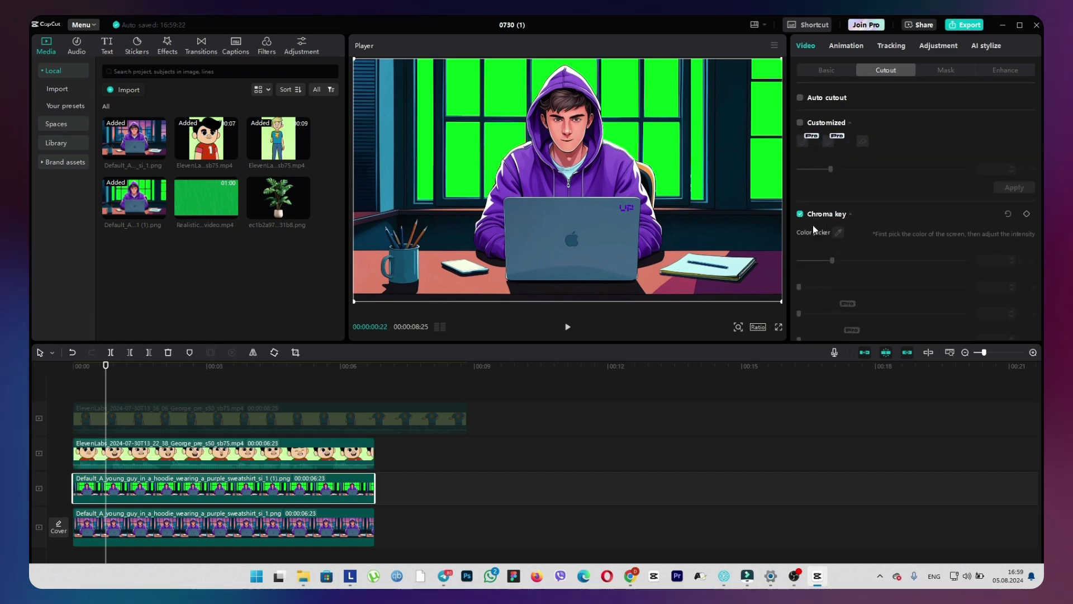
click(838, 233)
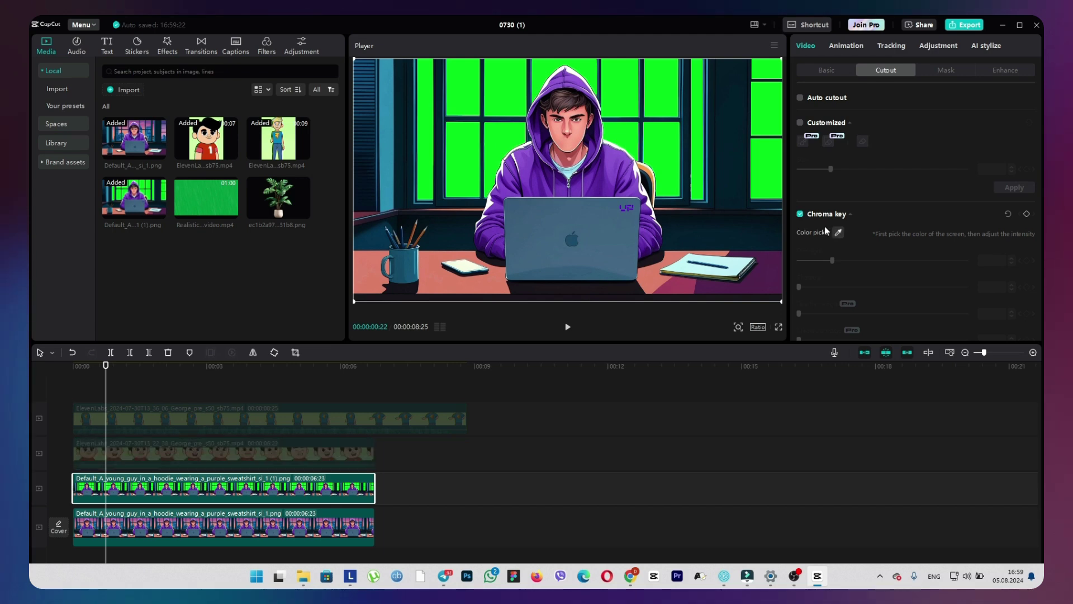
click(667, 150)
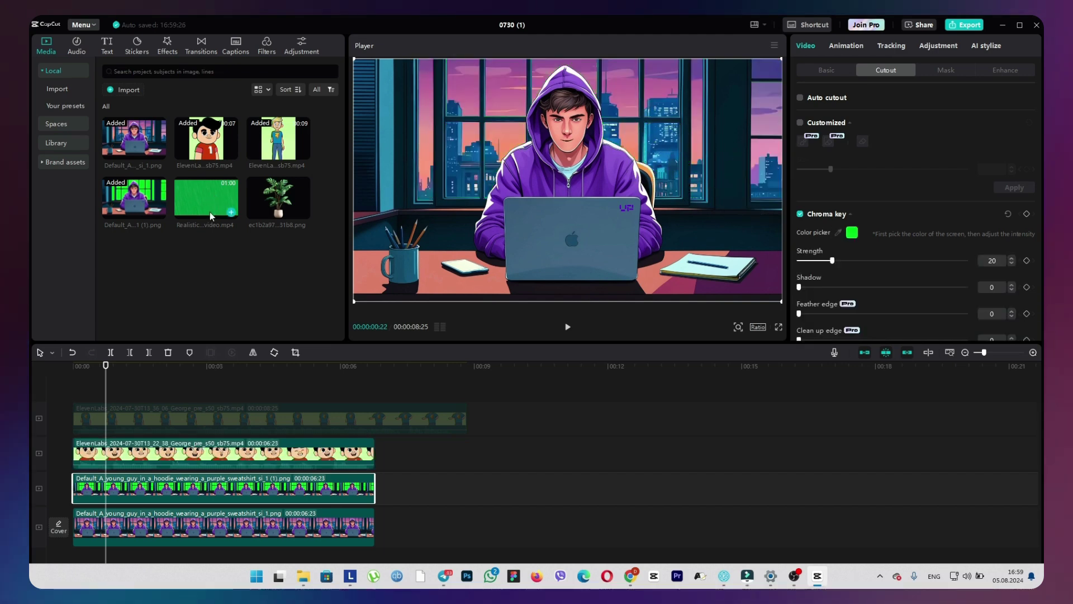
Place the green-screen rain video between the two hoodie images from the timeline start and cut it to 00:00:06:23
drag(214, 218, 78, 507)
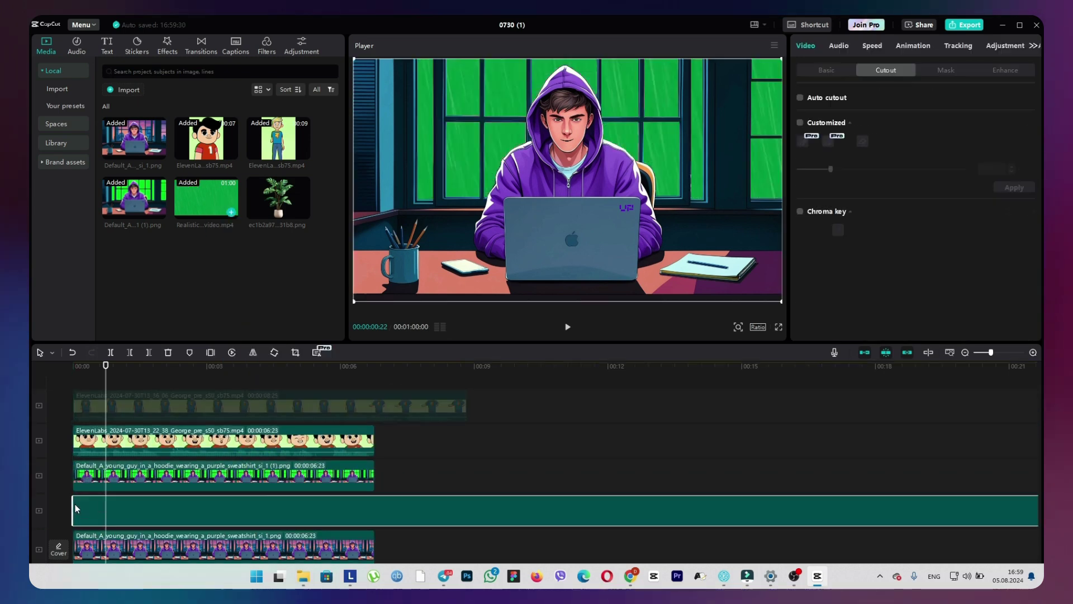
drag(108, 375, 375, 424)
key(ctrl+b)
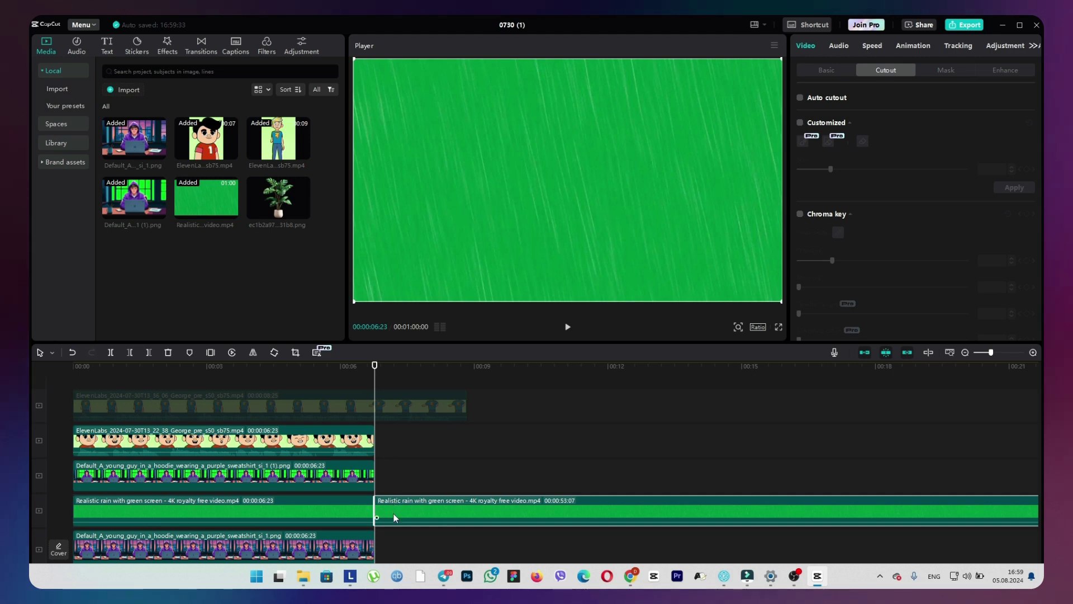
key(Delete)
Apply Chroma key to the rain clip, picking its green background as the key color and setting Strength to 1
click(245, 370)
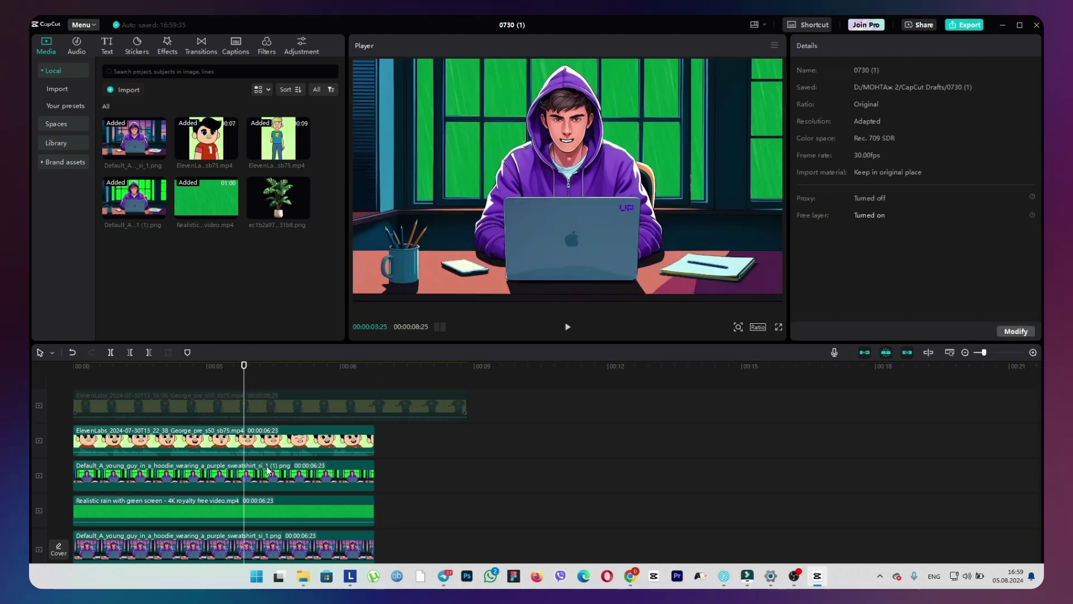
click(274, 521)
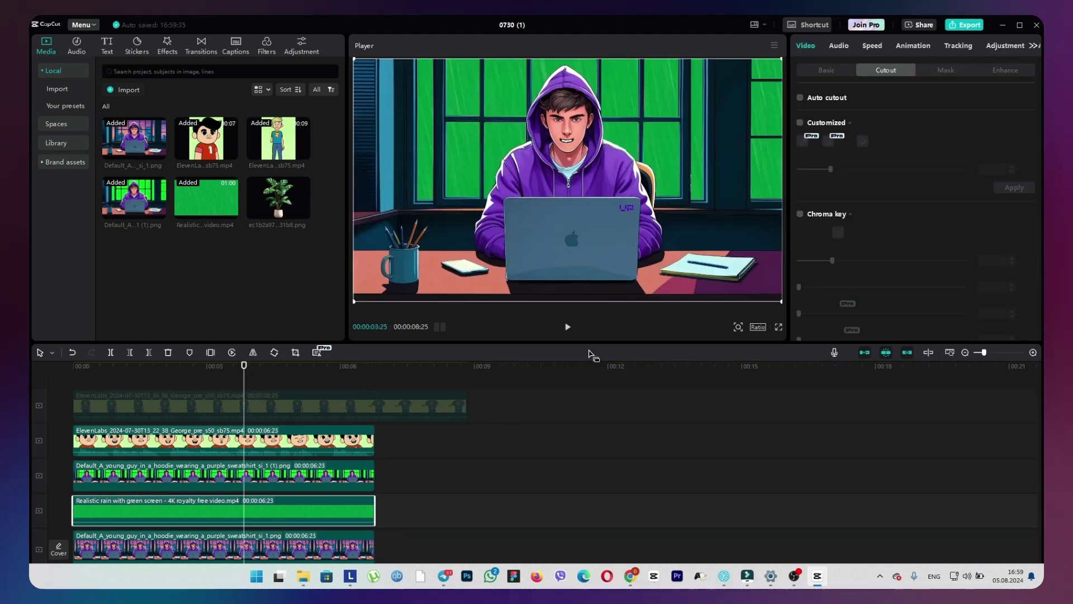
click(800, 214)
click(840, 234)
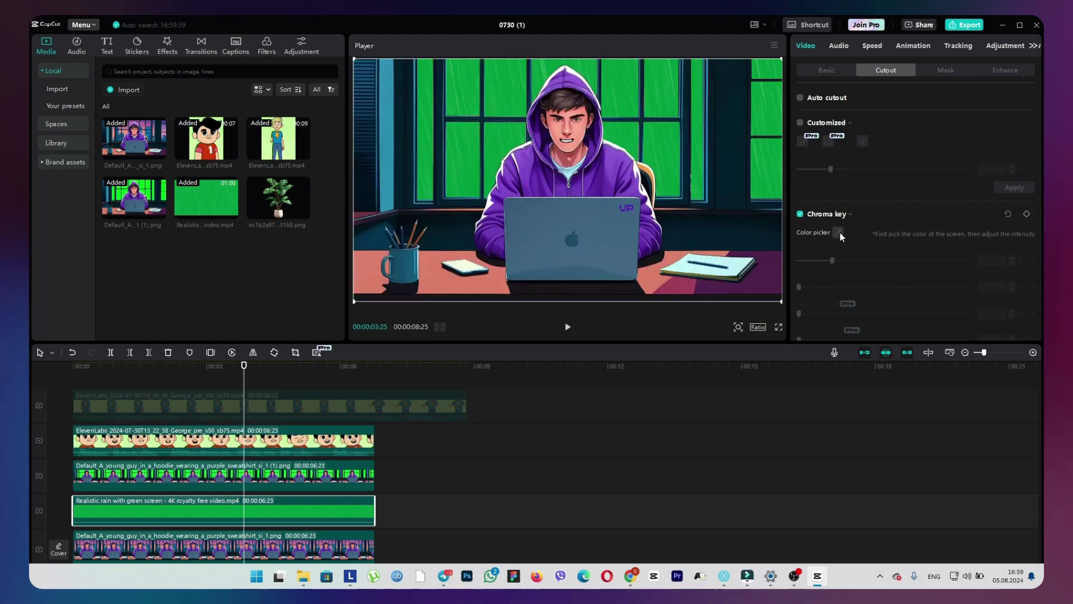
click(671, 166)
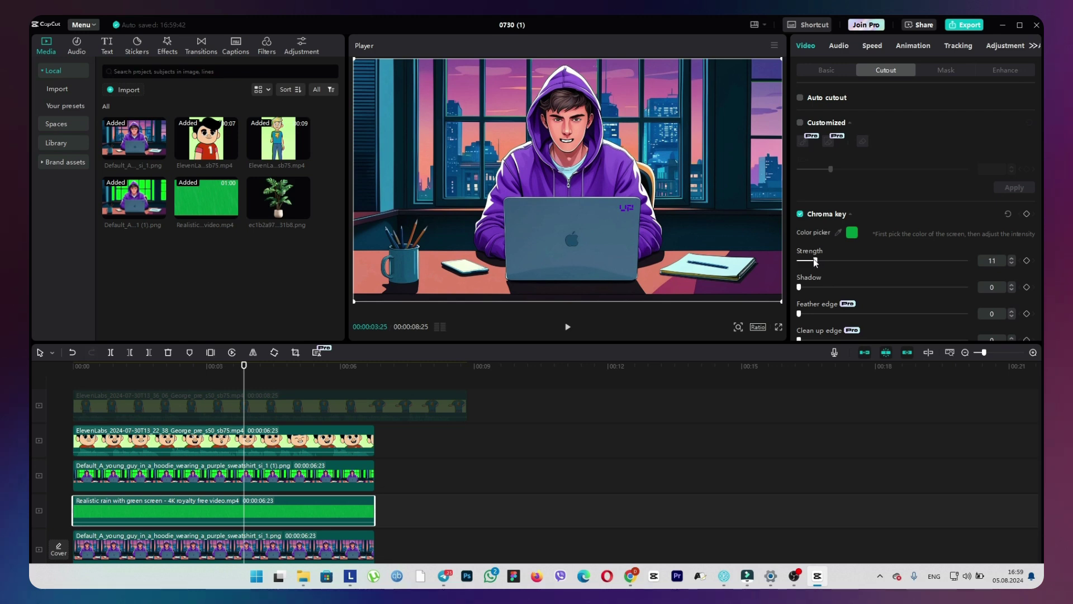
drag(801, 261, 801, 261)
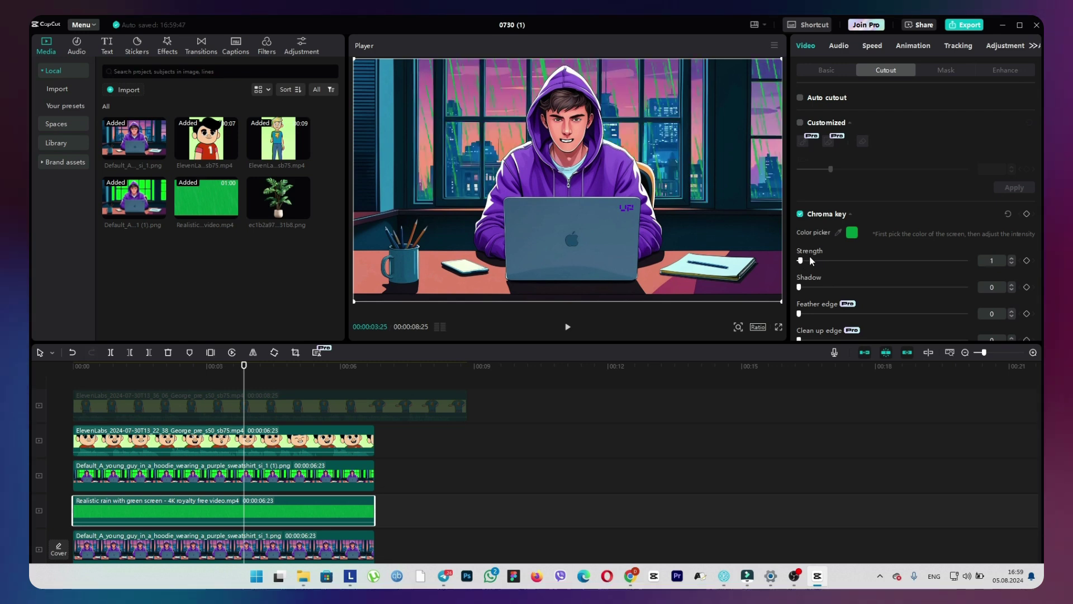
Adjust the rain clip's color with saturation -50 and brightness 16
click(999, 49)
scroll(948, 204, down, 3)
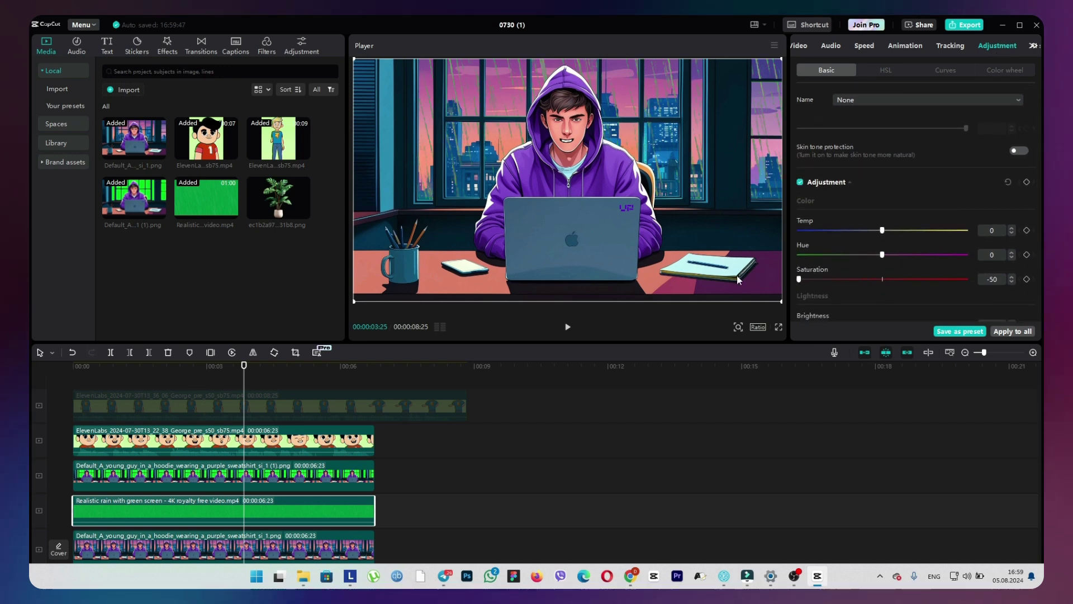
drag(688, 279, 688, 278)
scroll(838, 265, down, 2)
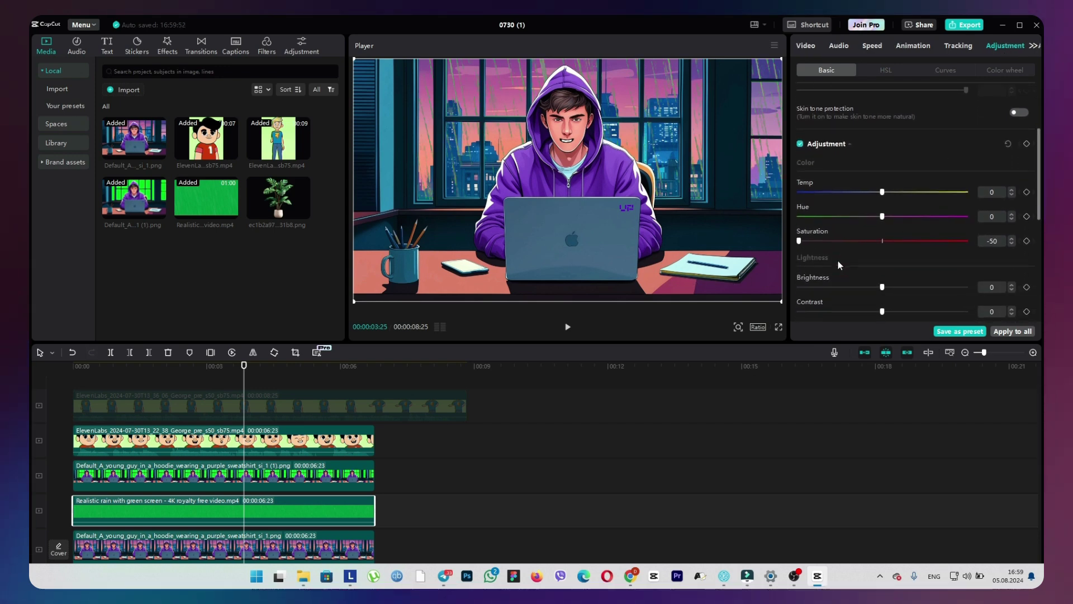
drag(888, 253, 917, 251)
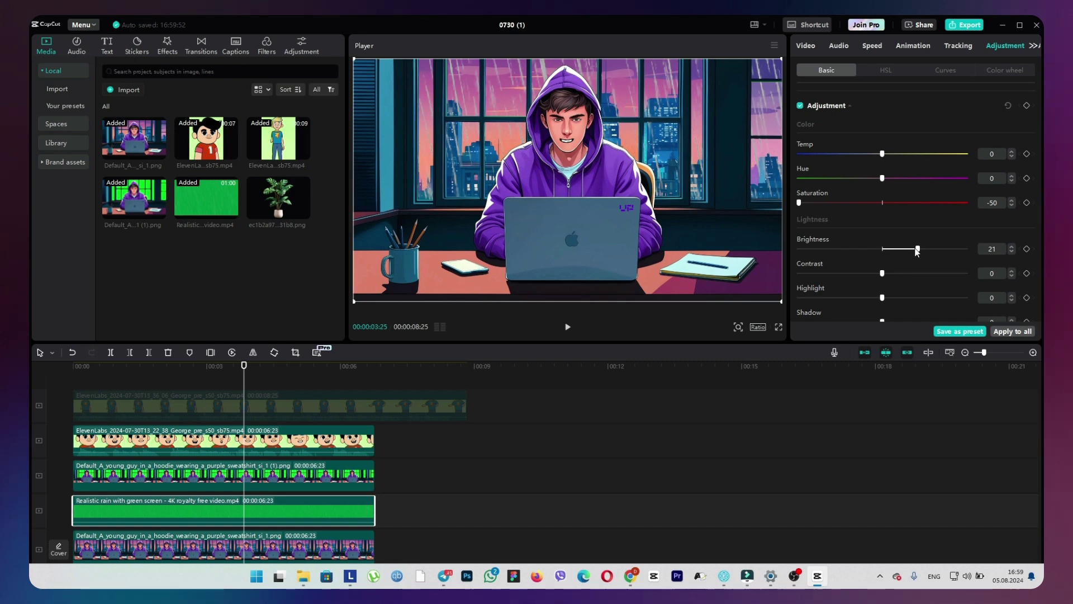
Resize the rain clip in the preview and move it up so it covers the window panes above the desk
drag(354, 301, 390, 281)
drag(403, 230, 438, 180)
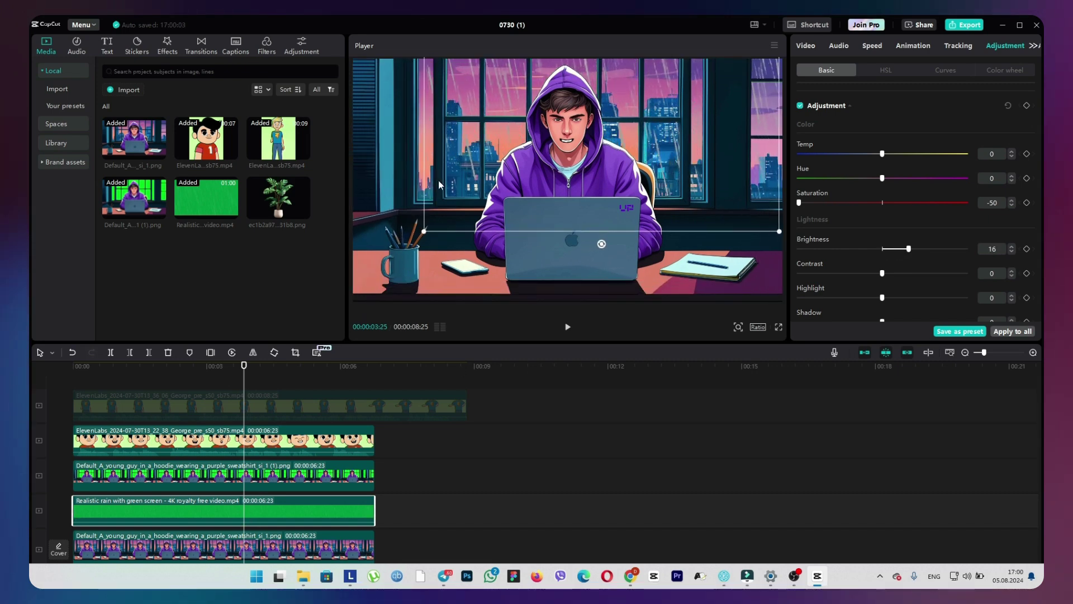
drag(426, 230, 408, 247)
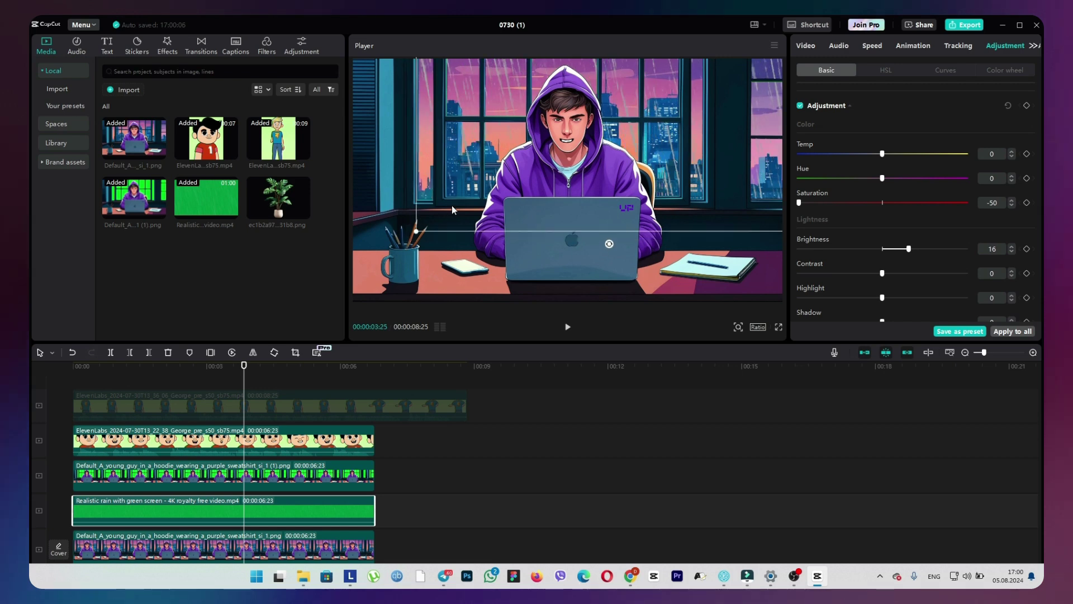
Duplicate the rain clip onto the track above at 00:00:06:23, then resize the copy and shift it toward the left window panes
drag(265, 511, 251, 500)
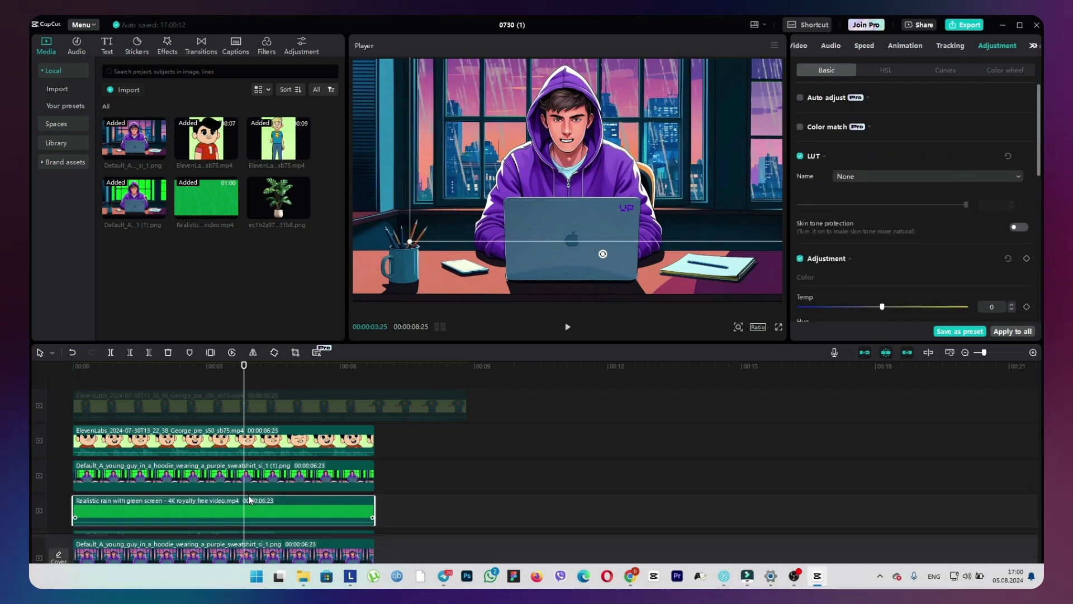
drag(410, 241, 389, 254)
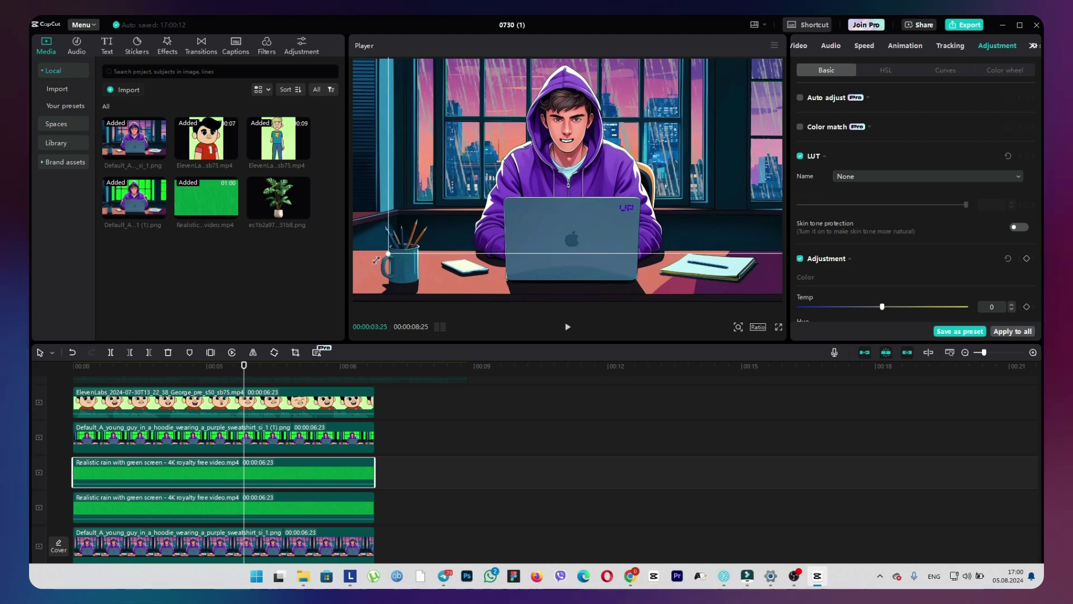
drag(438, 211, 397, 213)
mouse_move(72, 473)
mouse_down()
mouse_move(203, 472)
mouse_move(73, 473)
mouse_up()
drag(375, 472, 193, 473)
drag(193, 472, 375, 472)
Set the original hoodie image's saturation to 13, lower its brightness and slightly raise its contrast to darken the view outside
drag(243, 366, 118, 366)
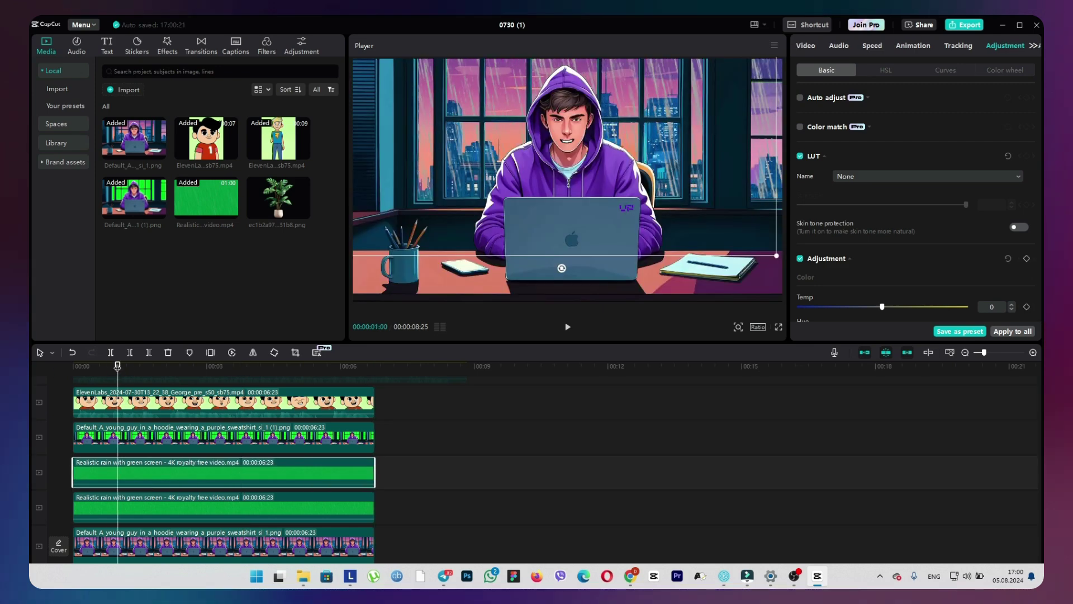
click(153, 542)
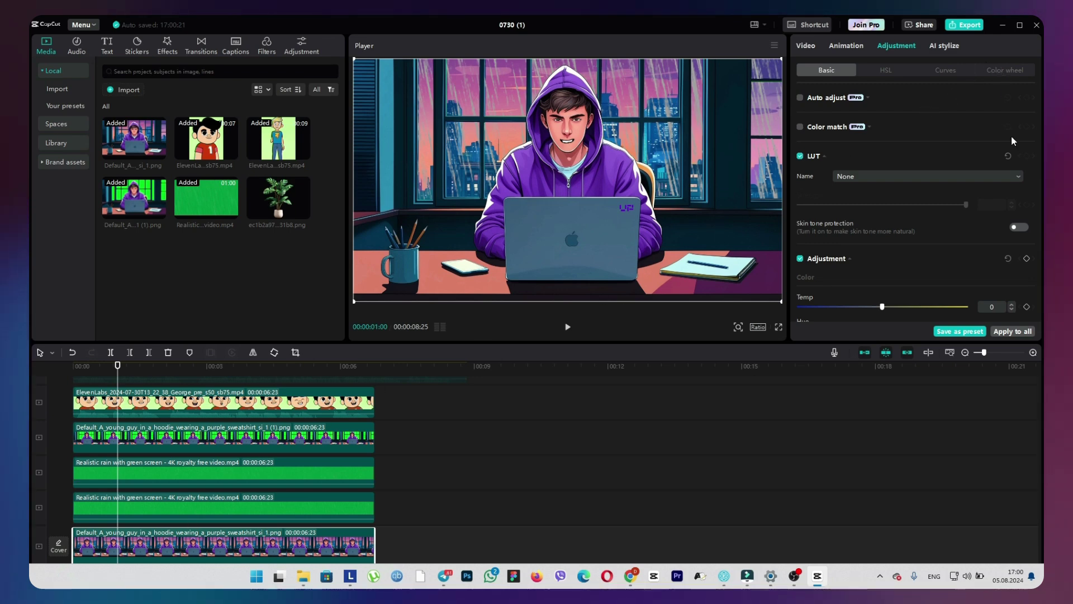
scroll(1006, 140, down, 3)
drag(882, 218, 852, 219)
drag(921, 178, 905, 173)
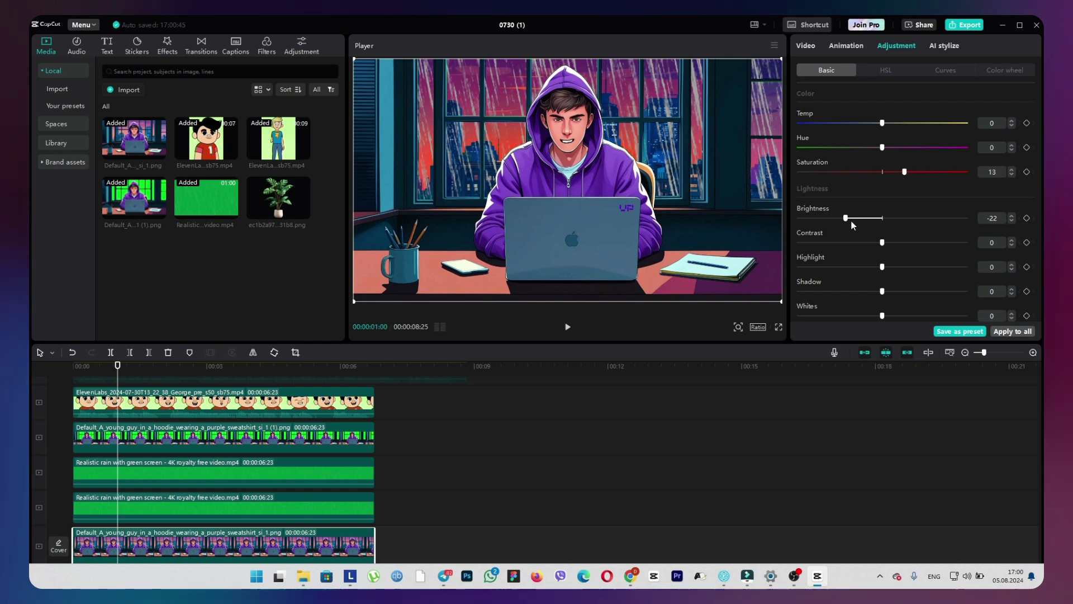
drag(845, 218, 828, 219)
drag(882, 243, 893, 245)
Place the plant image on the uppermost track from the timeline start, 00:00:06:23 long, and position it at the scene's lower-left corner
drag(278, 197, 73, 413)
drag(401, 414, 375, 414)
drag(560, 227, 442, 214)
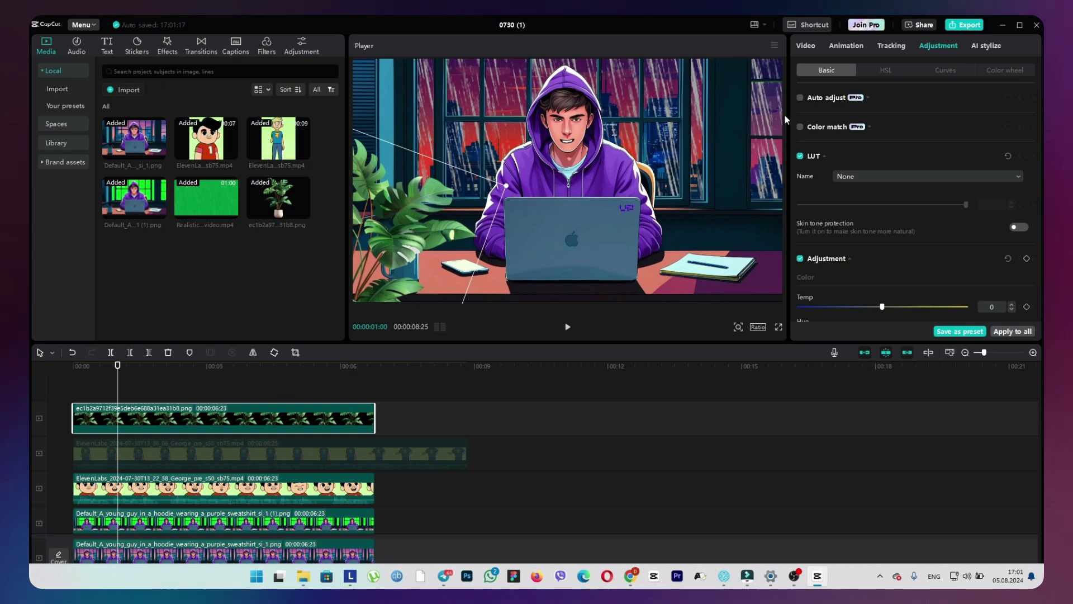
Set the plant's brightness to -50, contrast to 12 and highlight to -50, and nudge it slightly toward the frame's left edge
scroll(921, 224, down, 4)
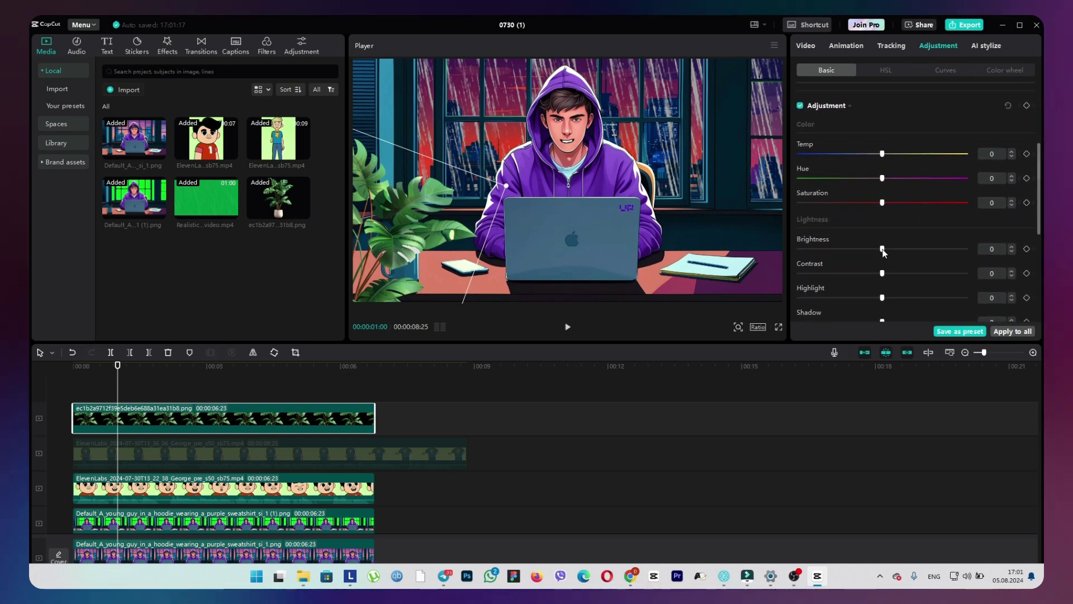
drag(882, 249, 746, 247)
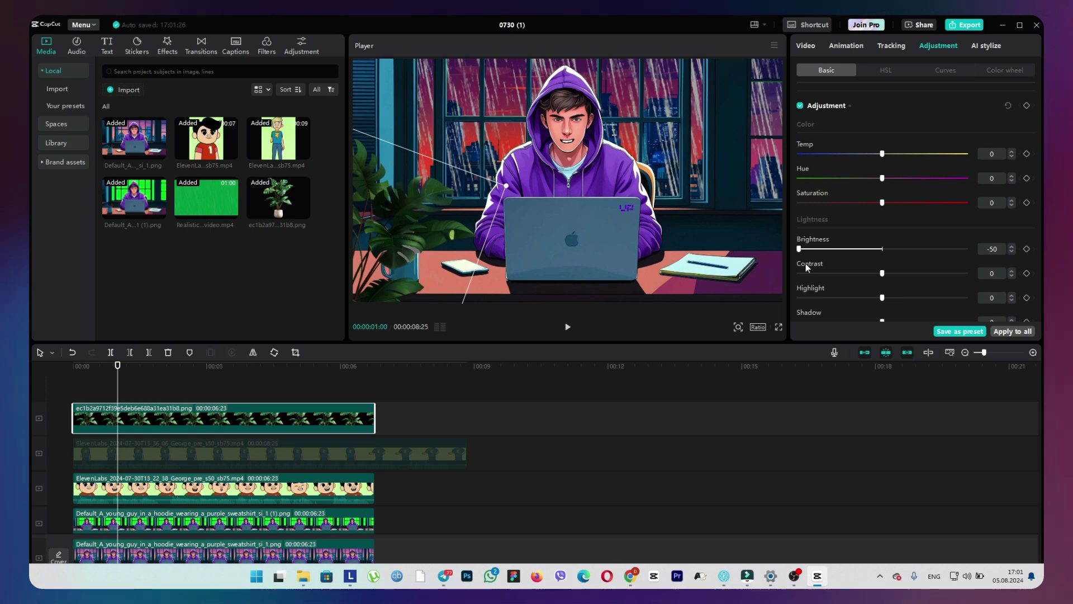
mouse_move(882, 273)
mouse_down()
mouse_move(939, 278)
mouse_move(901, 280)
mouse_up()
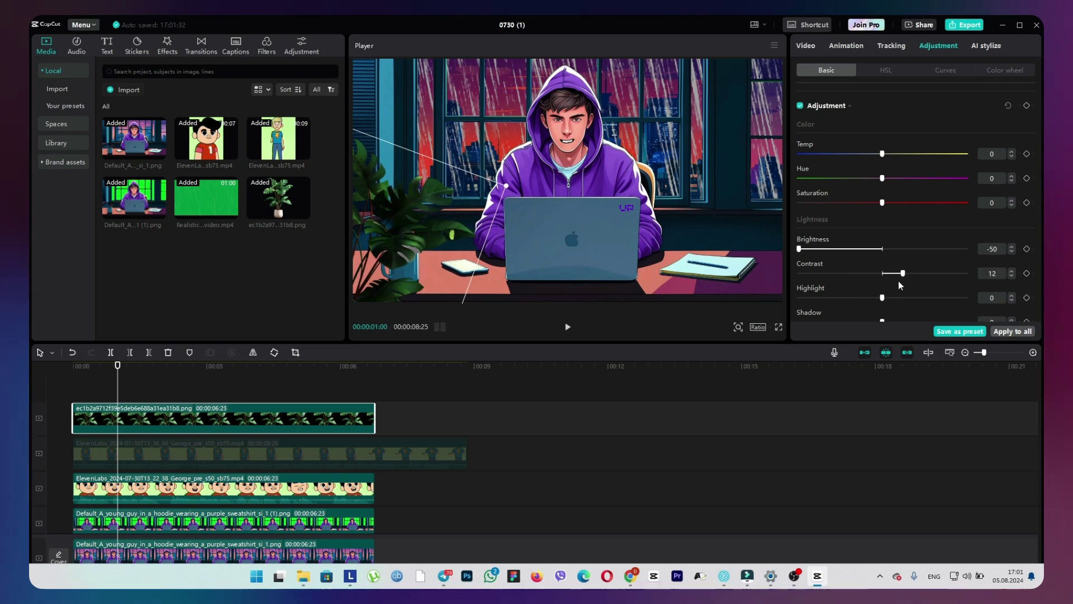
drag(882, 259, 862, 260)
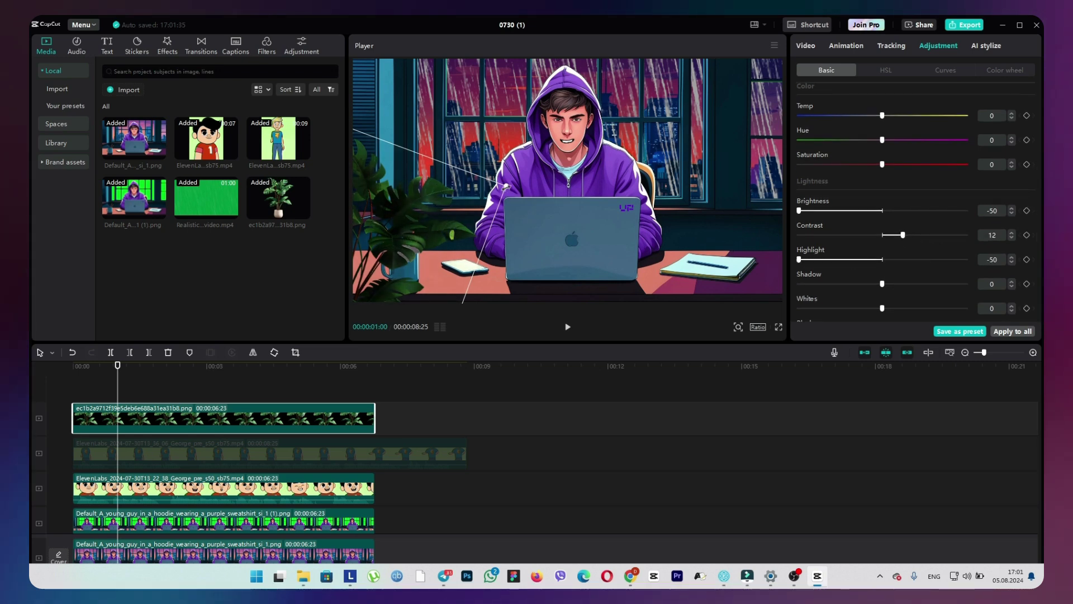
drag(507, 188, 500, 192)
mouse_move(414, 227)
mouse_down()
mouse_move(412, 237)
mouse_move(410, 210)
mouse_move(409, 221)
mouse_up()
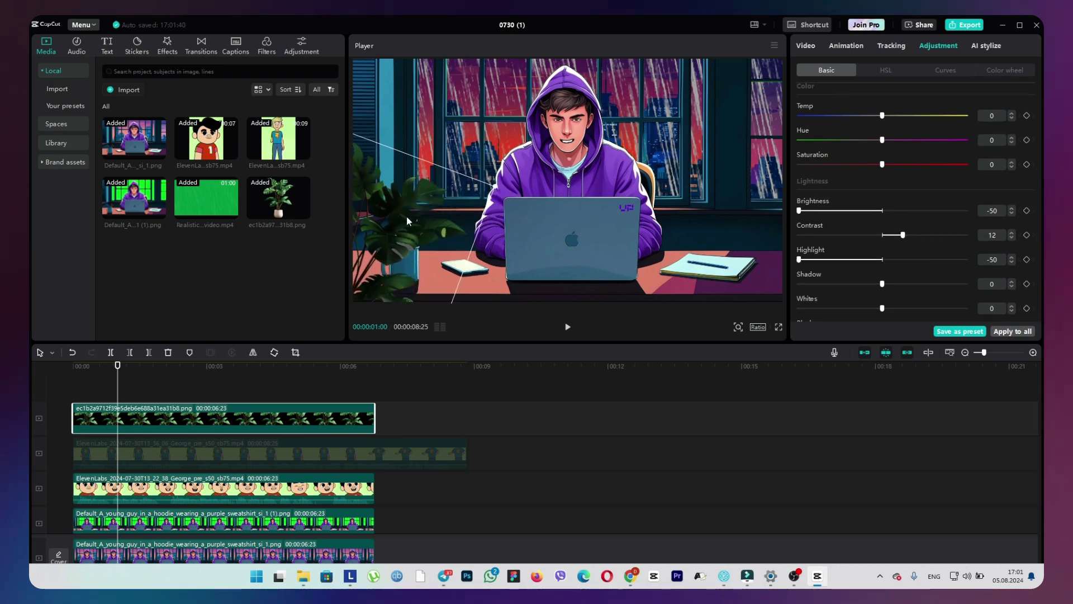
Add the Rebound Swing video effect to the plant clip with Size 3 and Speed 2
click(166, 48)
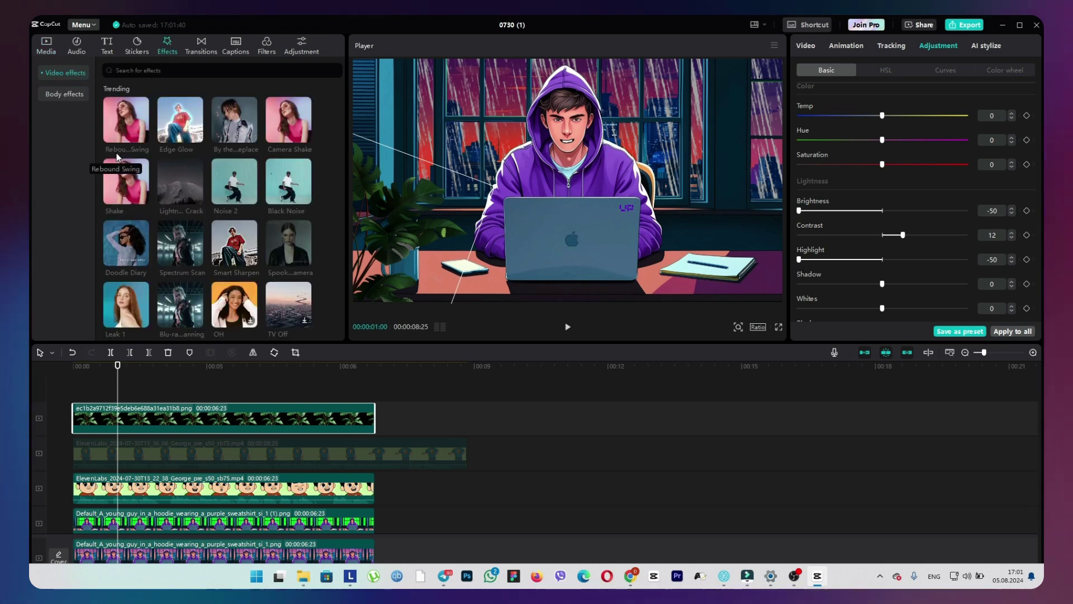
drag(124, 120, 112, 418)
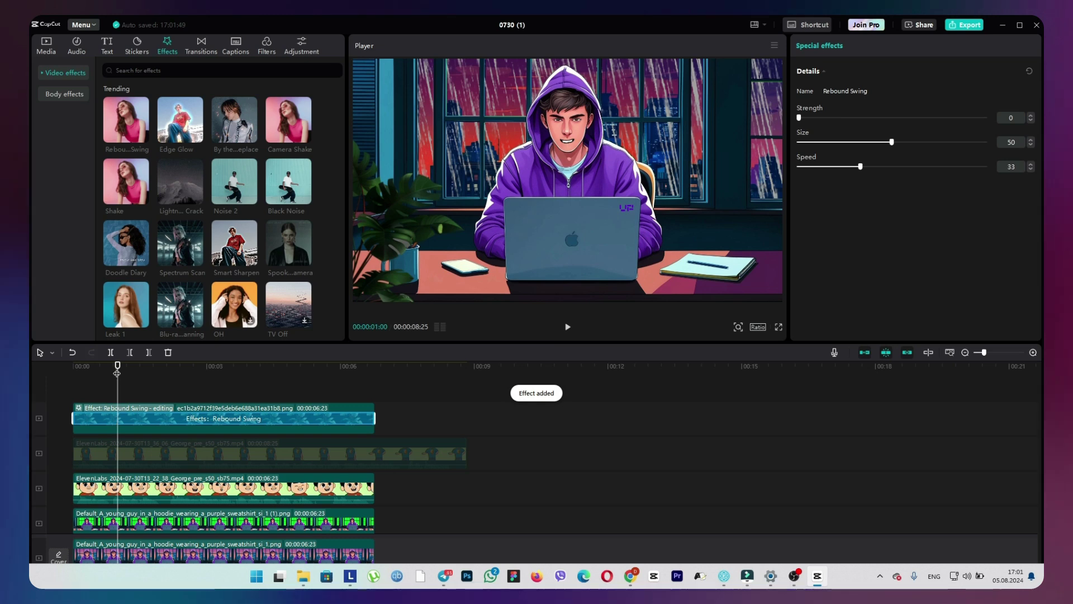
click(73, 366)
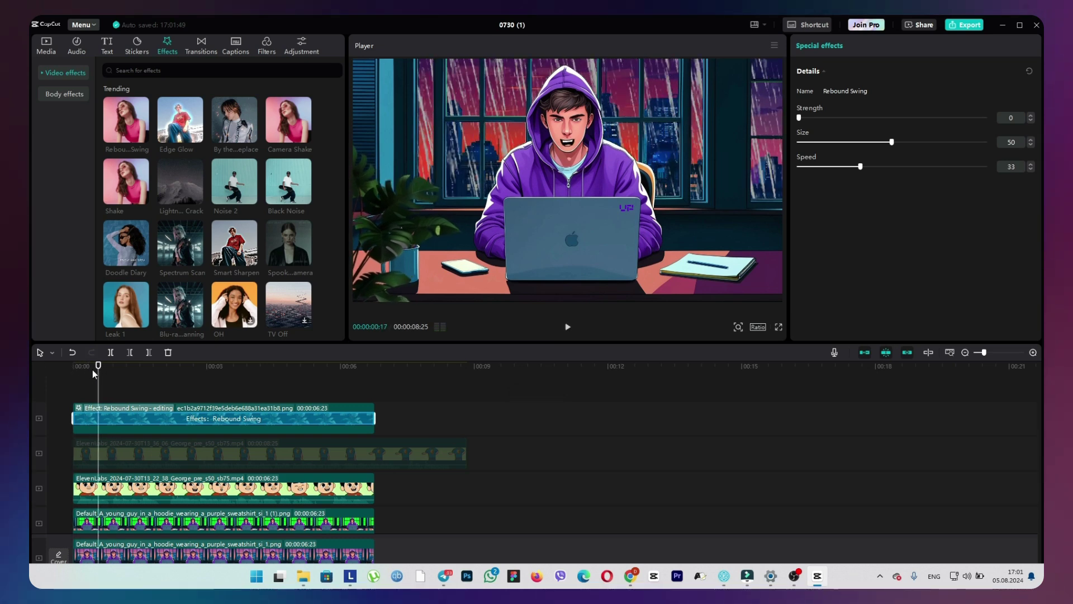
drag(860, 166, 802, 166)
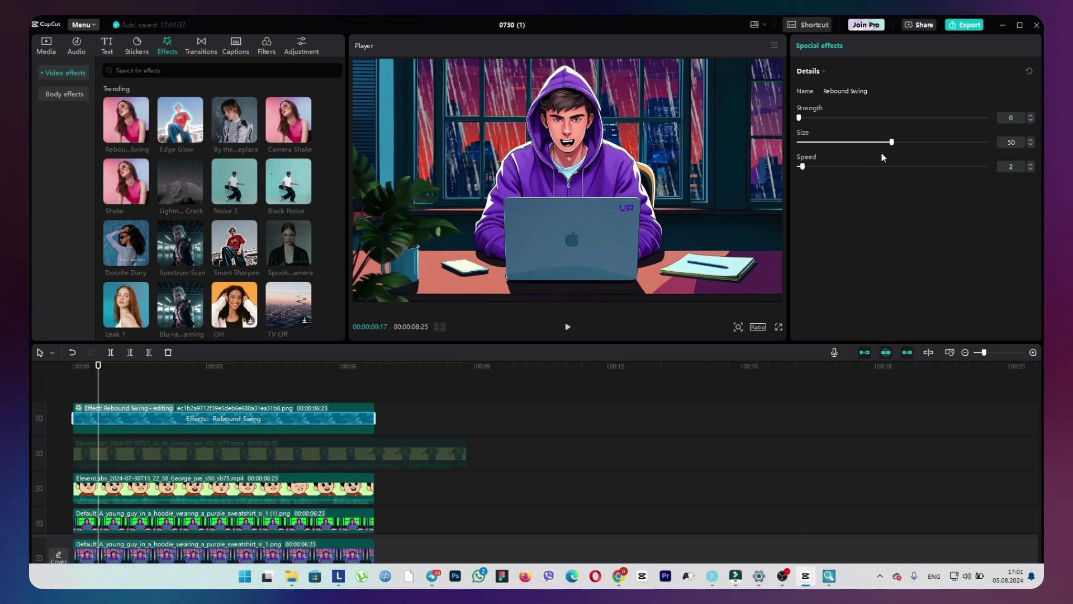
drag(892, 142, 807, 143)
Return to the timeline start and move the plant slightly down and right in the scene
scroll(145, 514, down, 3)
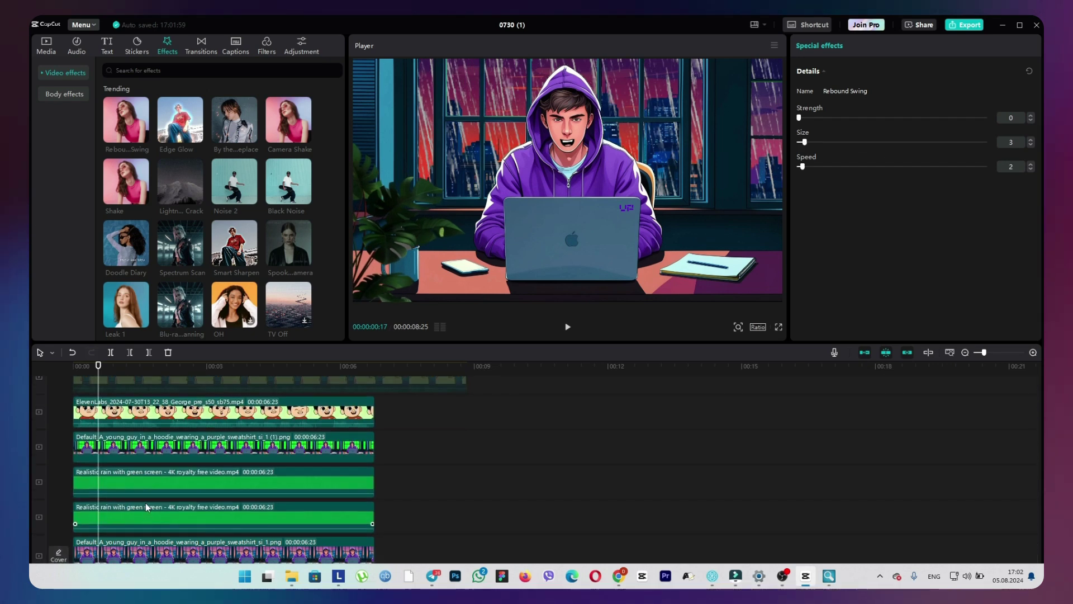
click(144, 414)
scroll(140, 414, up, 3)
click(72, 370)
click(412, 235)
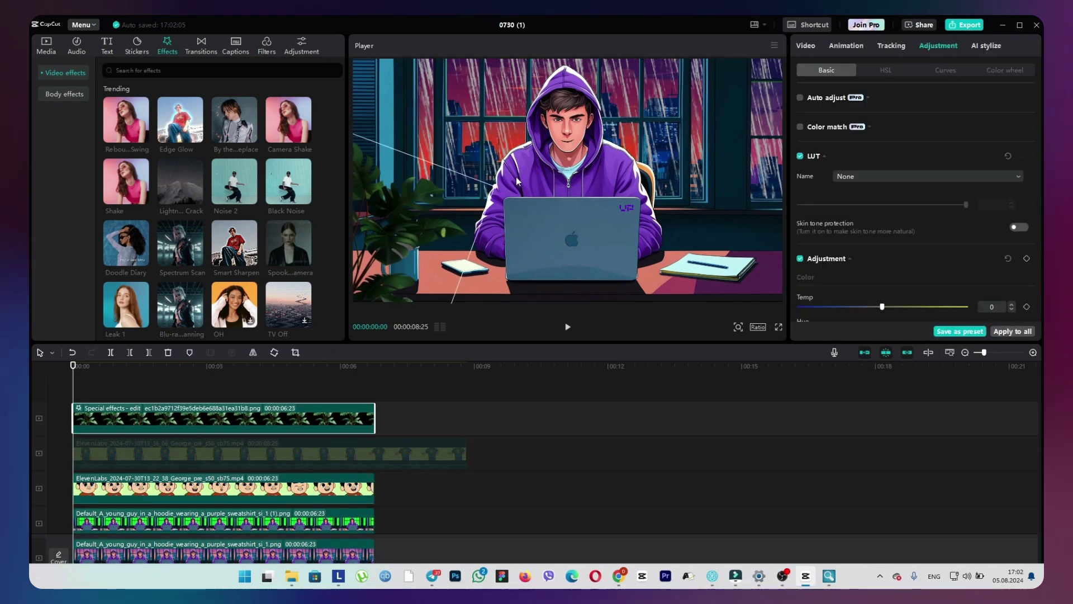
drag(412, 235, 415, 254)
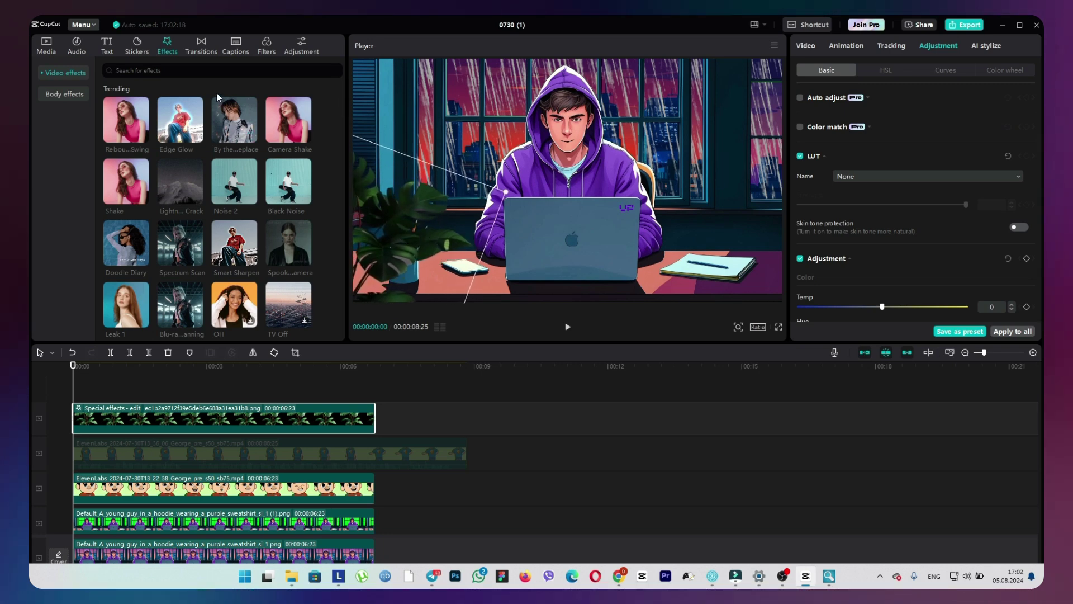
Search the video effects for "blur", add the Blur effect to the plant clip and set its Blur to 52
click(196, 70)
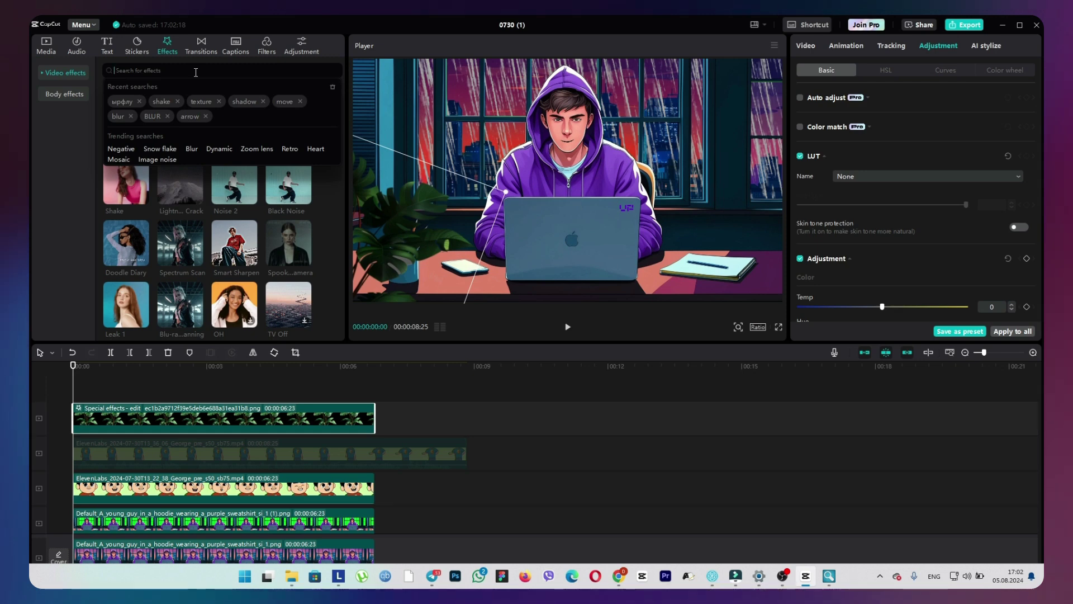
text(blur)
key(Return)
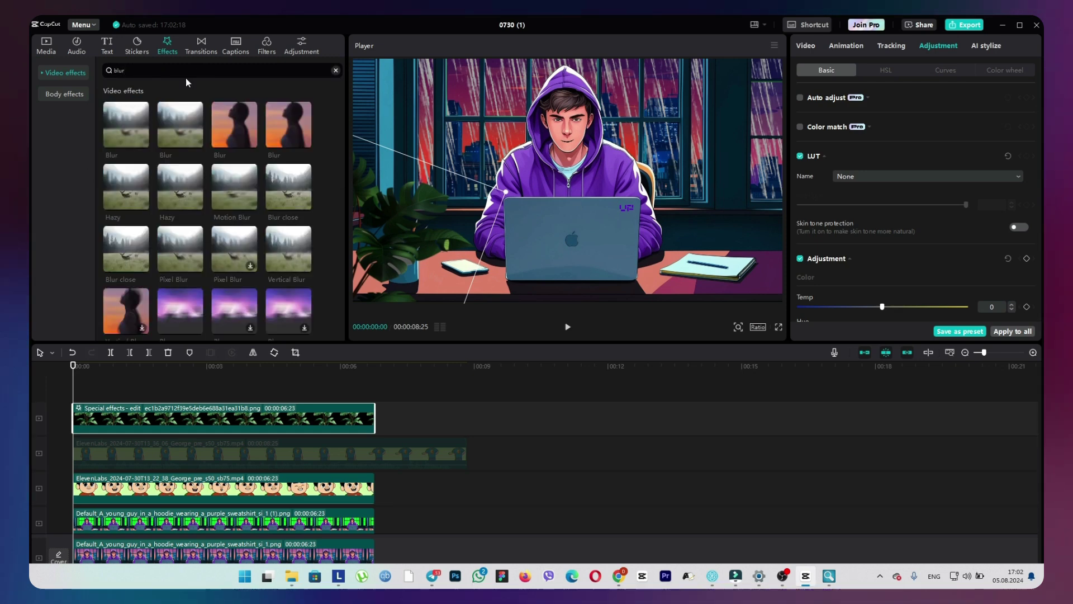
drag(179, 132, 100, 421)
drag(98, 376, 165, 378)
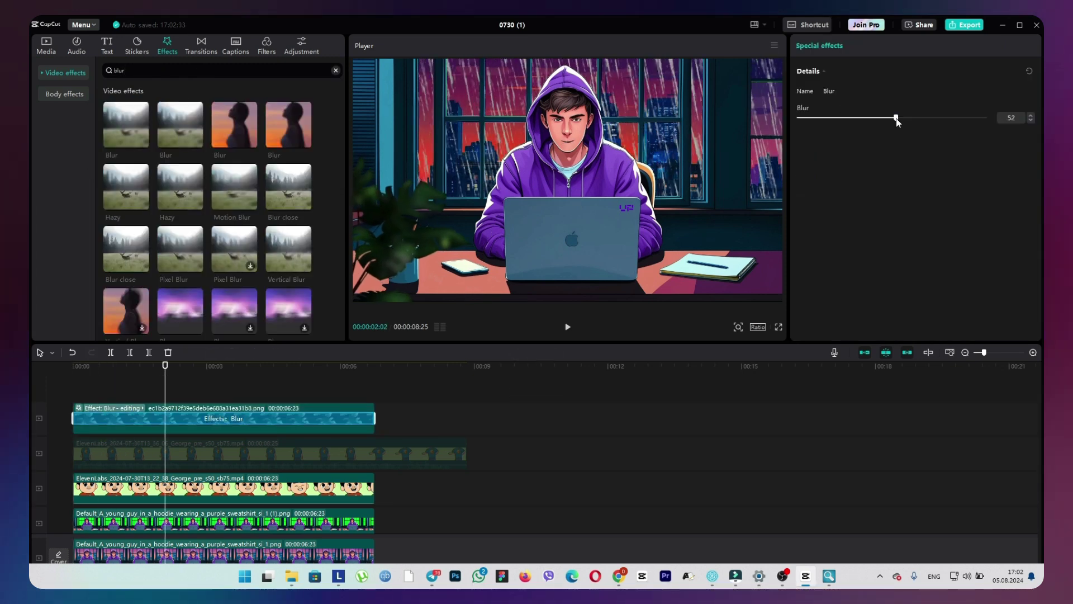
Enlarge the plant to 155% scale and move it to X -2207, Y -555 at the frame's left edge
click(240, 412)
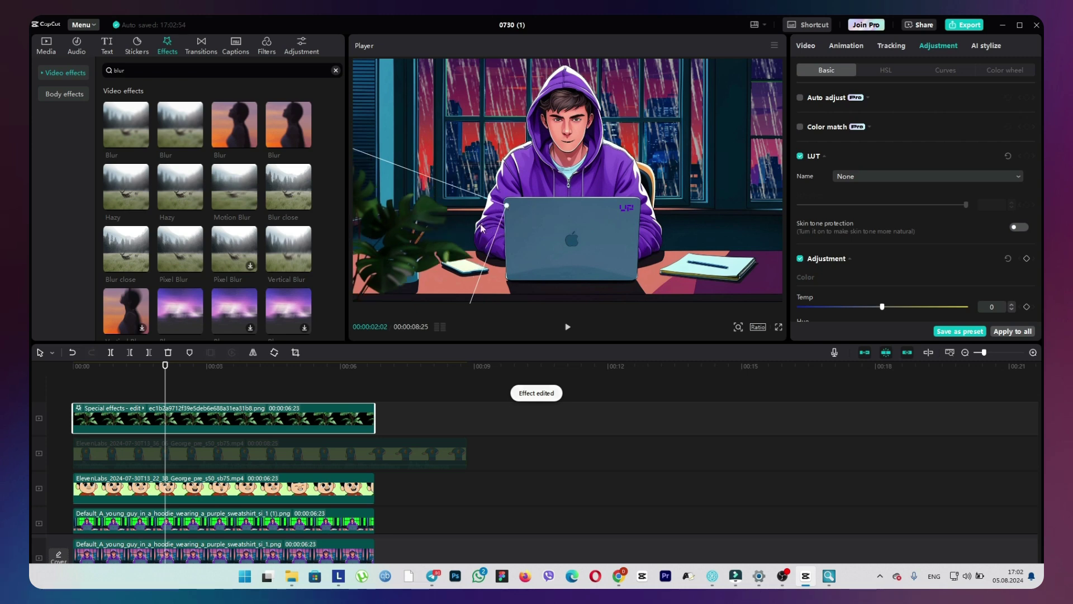
key(space)
click(805, 46)
click(826, 71)
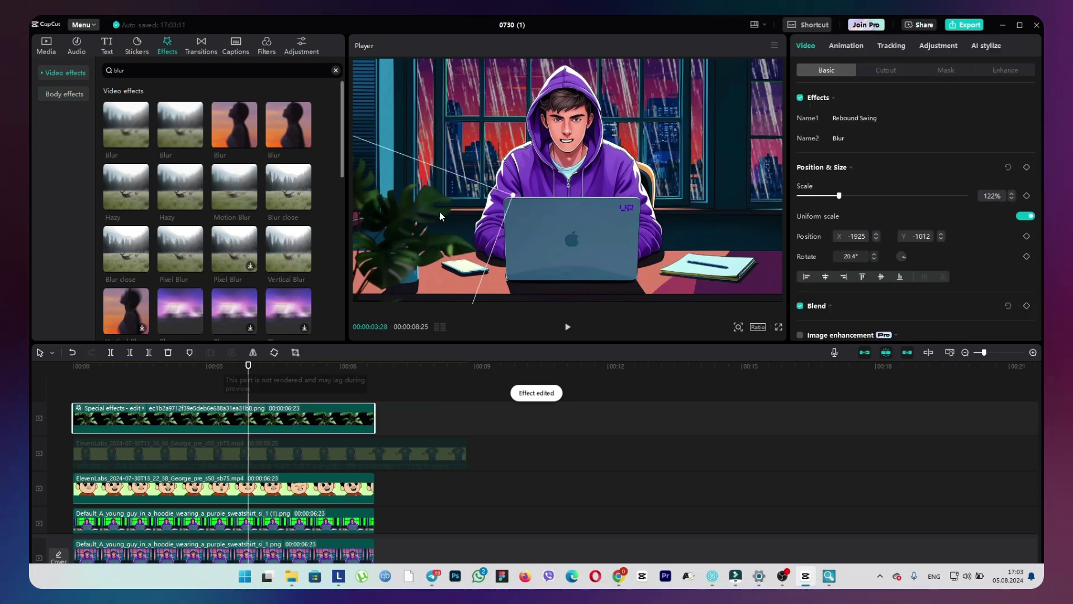
drag(439, 211, 371, 181)
Duplicate the plant clip onto a track above, rotate the copy and place it at the frame's right edge, previewing the scene
drag(183, 425, 183, 397)
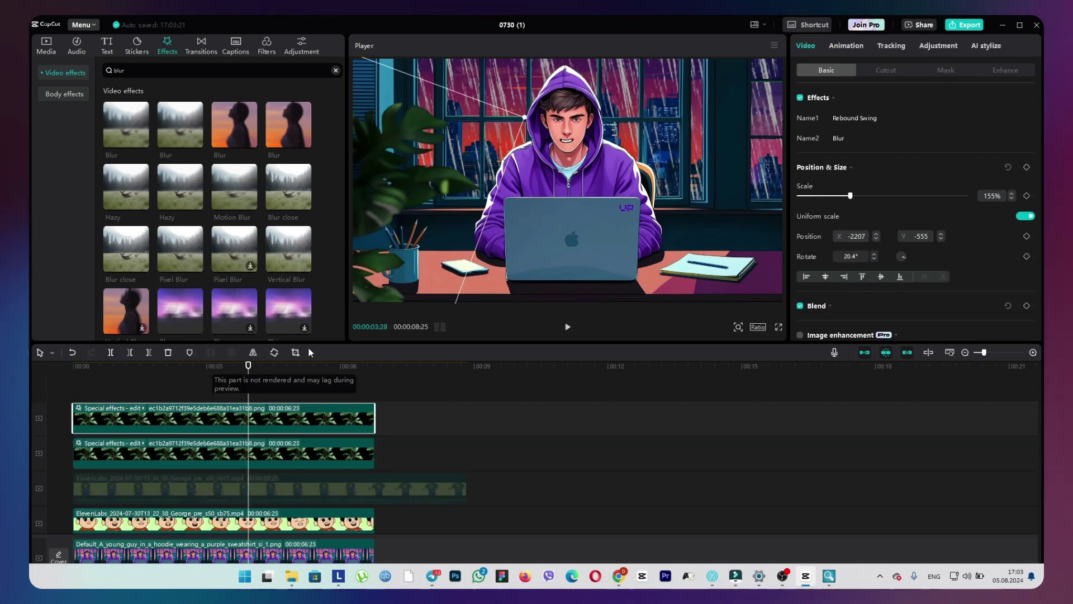
drag(541, 210, 620, 236)
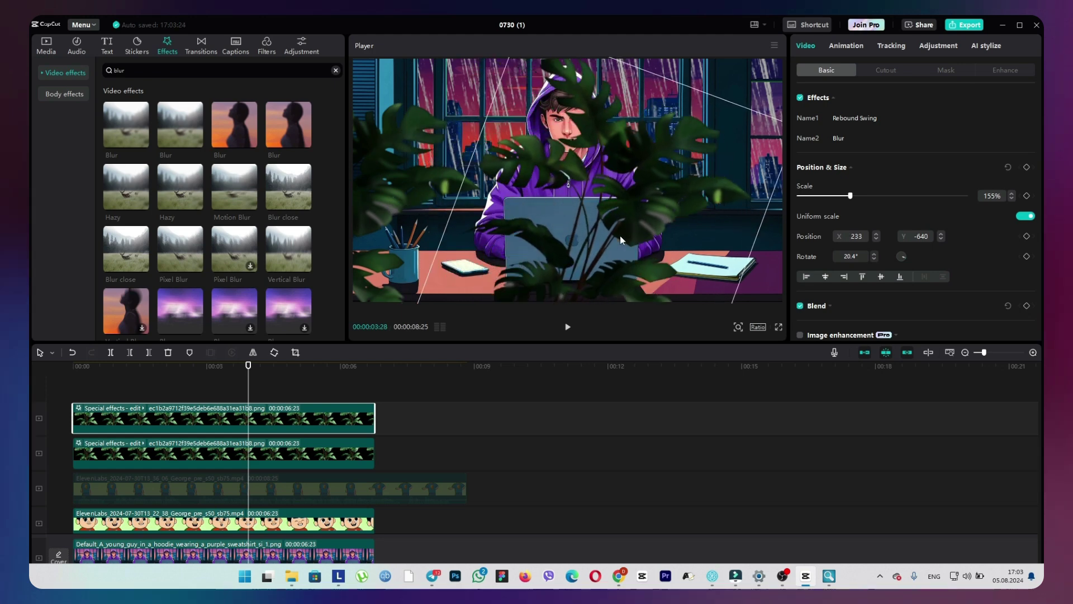
drag(546, 232, 695, 213)
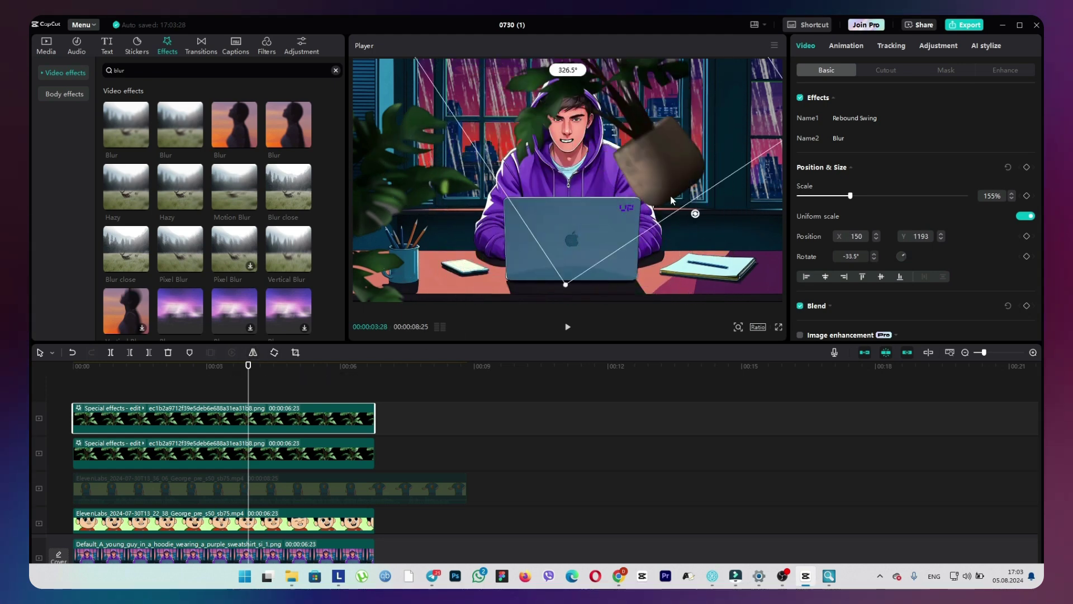
drag(649, 134, 794, 159)
click(174, 366)
key(space)
key(space)
Combine all the clips on the timeline into one compound clip
scroll(202, 413, down, 4)
drag(62, 390, 189, 526)
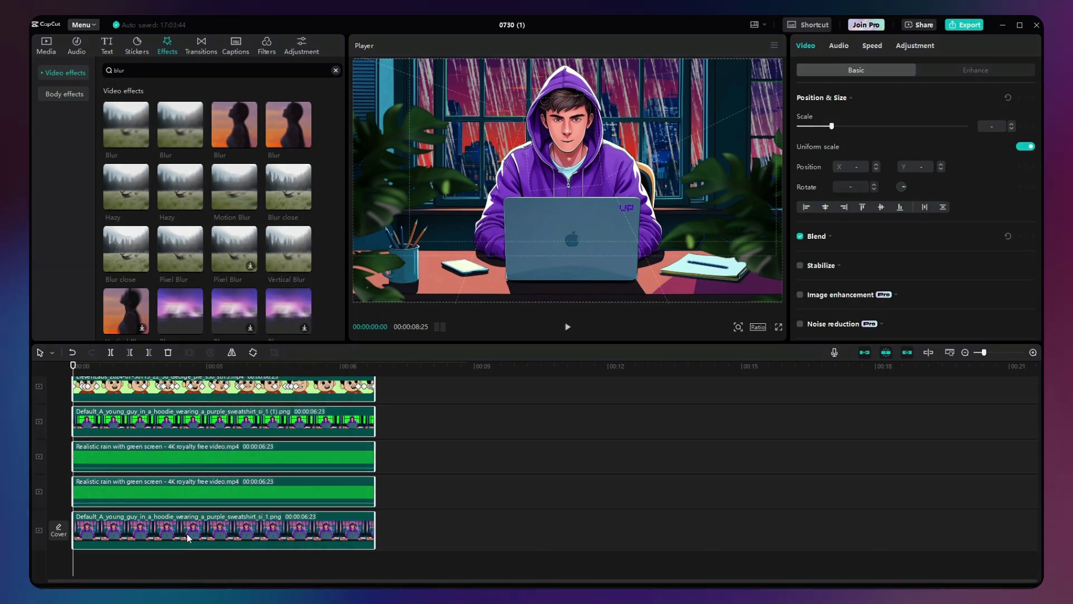
right_click(186, 533)
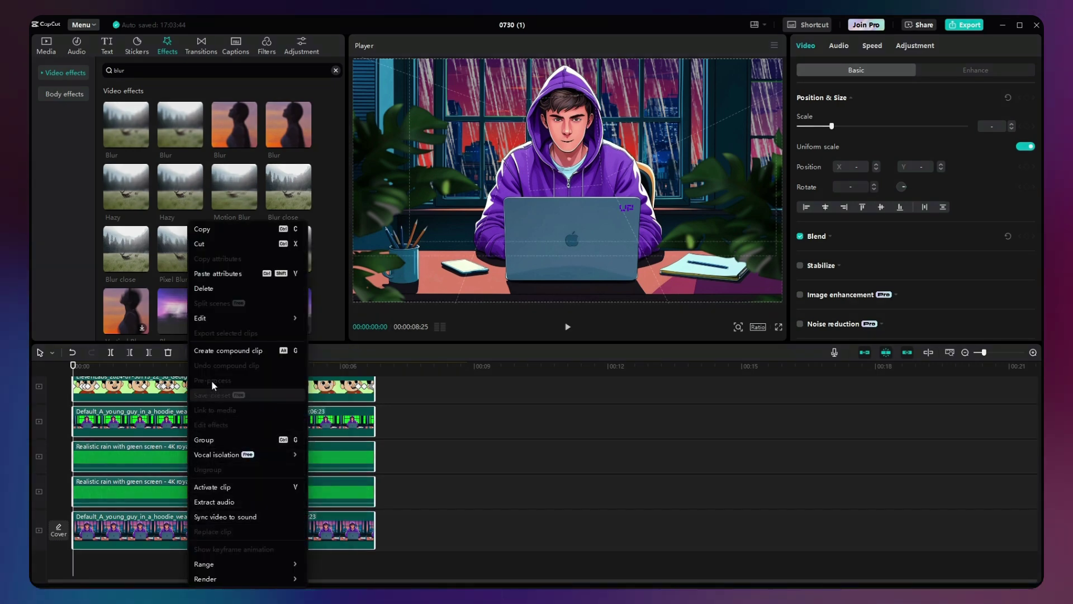
click(215, 351)
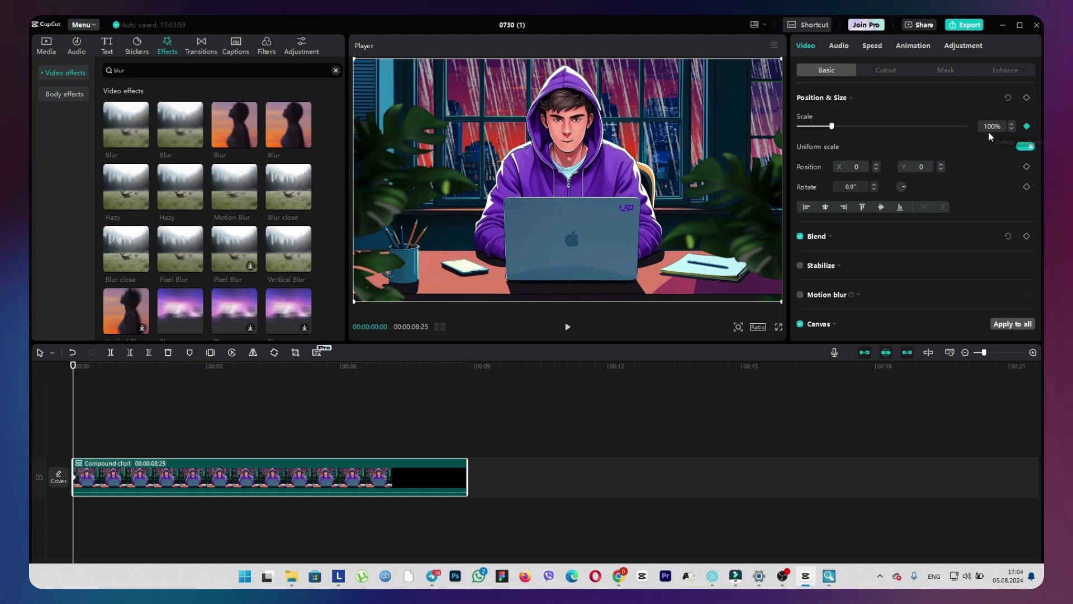
drag(74, 376, 127, 377)
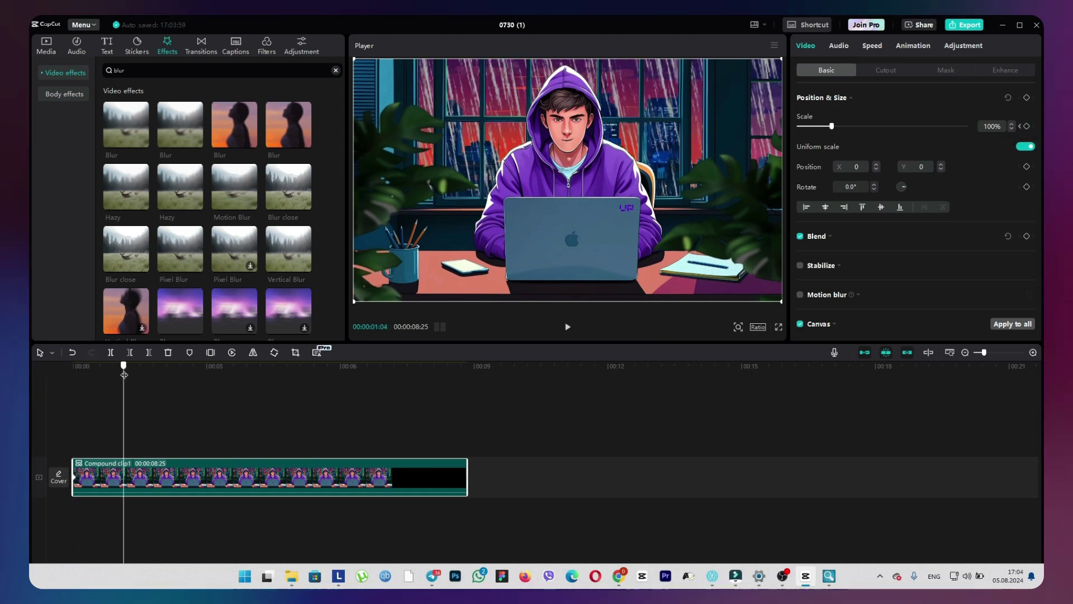
drag(833, 127, 835, 126)
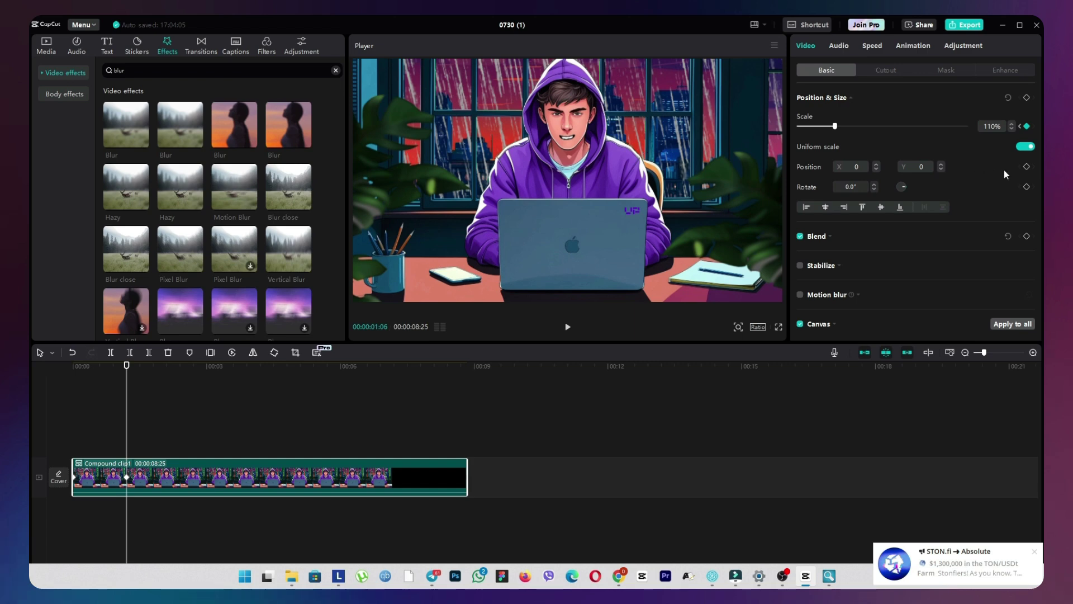
key(ctrl+z)
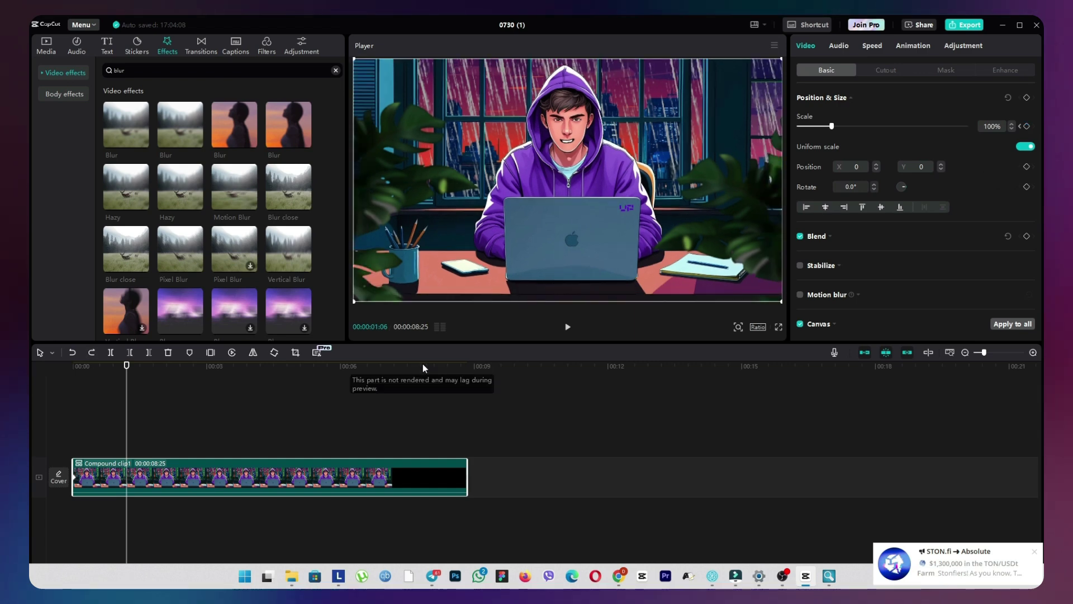
Return to the timeline start and add position and rotation keyframes to the compound clip there
drag(126, 391, 30, 402)
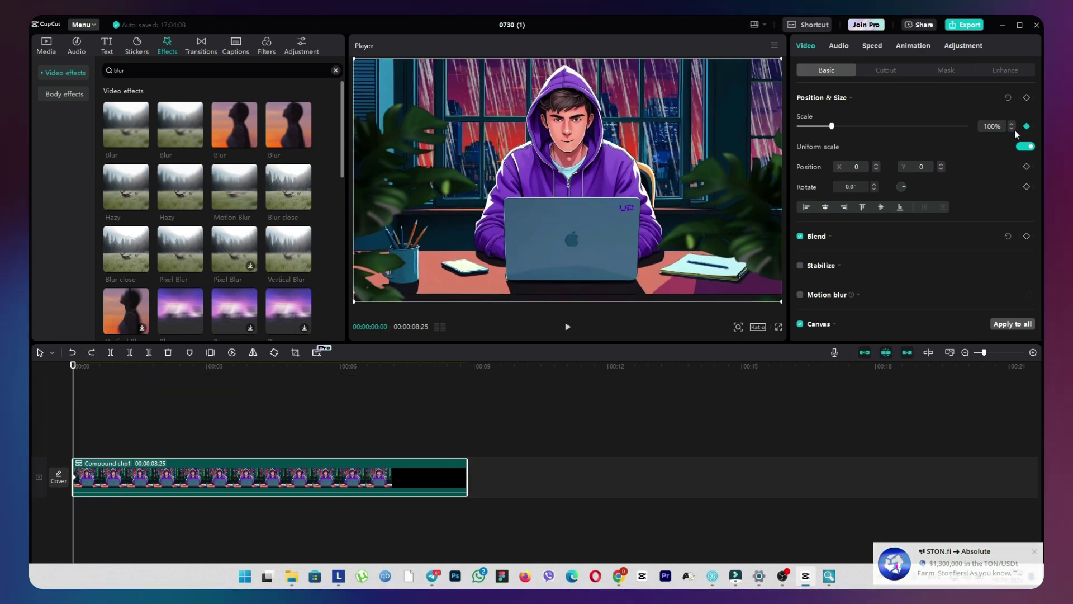
click(1027, 167)
click(1027, 186)
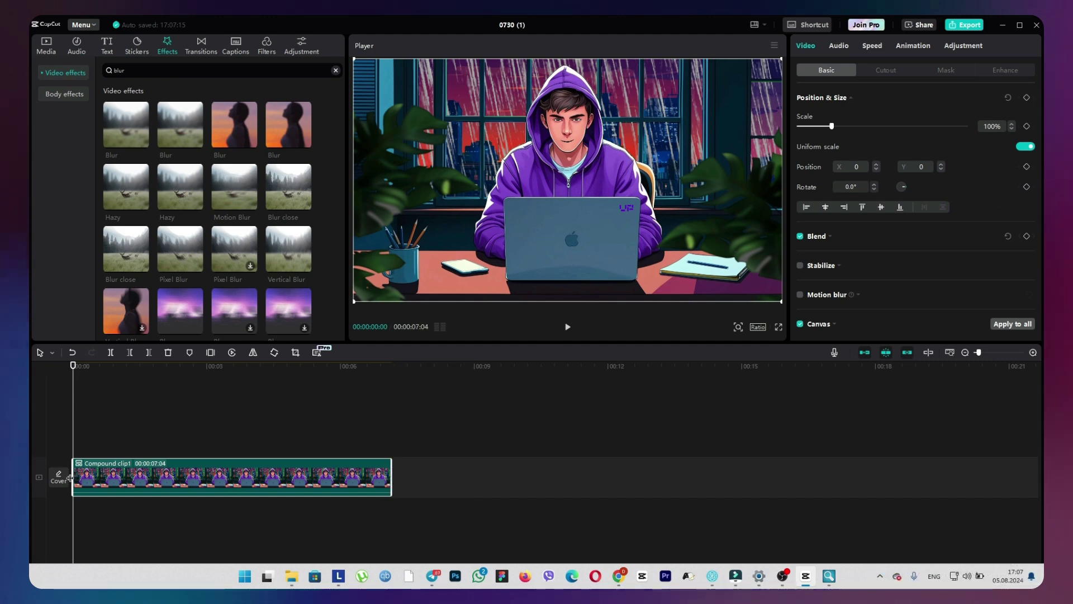
At 00:00:01:22, set the compound clip's scale to 113% and Y position to -137, and add a rotation keyframe
drag(834, 127, 838, 129)
drag(611, 182, 611, 197)
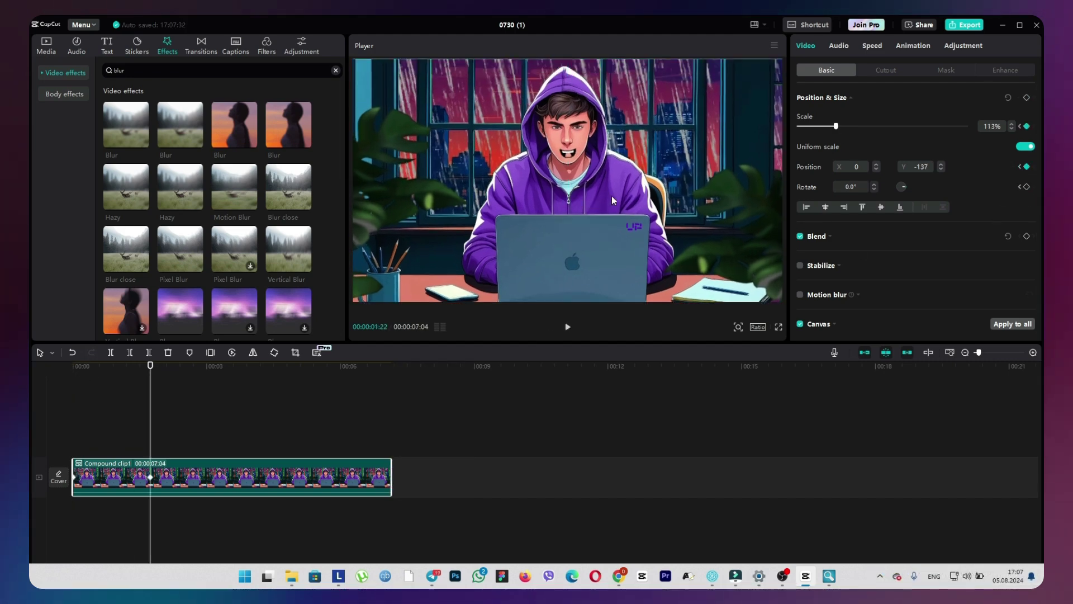
click(1027, 187)
Add scale, position and rotation keyframes to hold the zoom, and set scale to 105% and Y position to -51 at 00:00:04:09
drag(151, 383, 264, 383)
click(1027, 126)
click(1026, 167)
click(1027, 186)
drag(835, 127, 834, 127)
drag(649, 148, 649, 139)
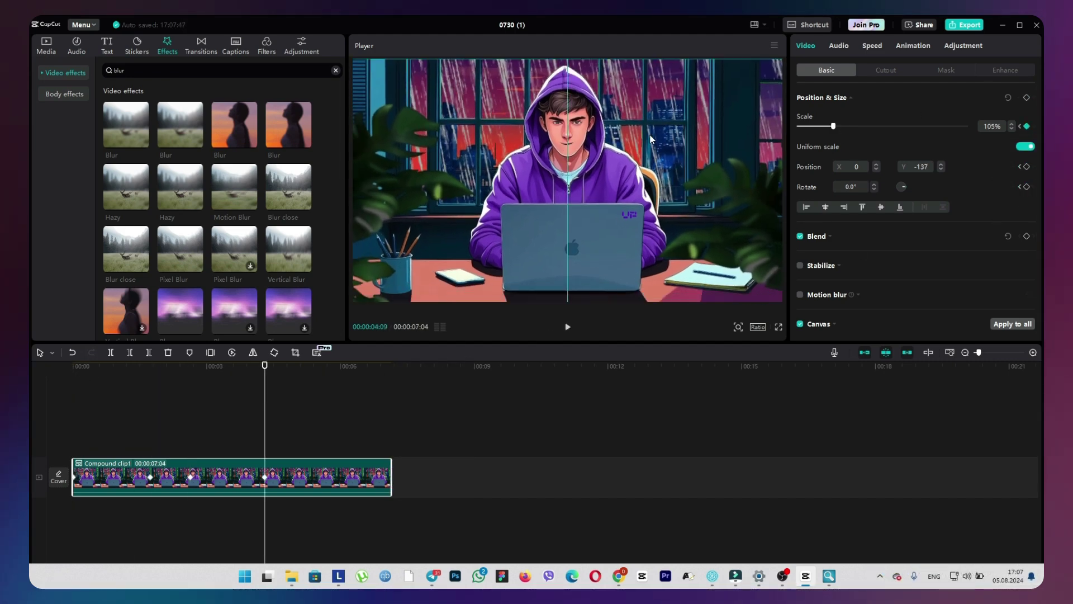
Add holding scale and position keyframes, zoom out and raise the clip slightly at 00:00:06:21, and return to the timeline start
drag(264, 382, 372, 400)
click(312, 376)
click(1027, 126)
click(1027, 167)
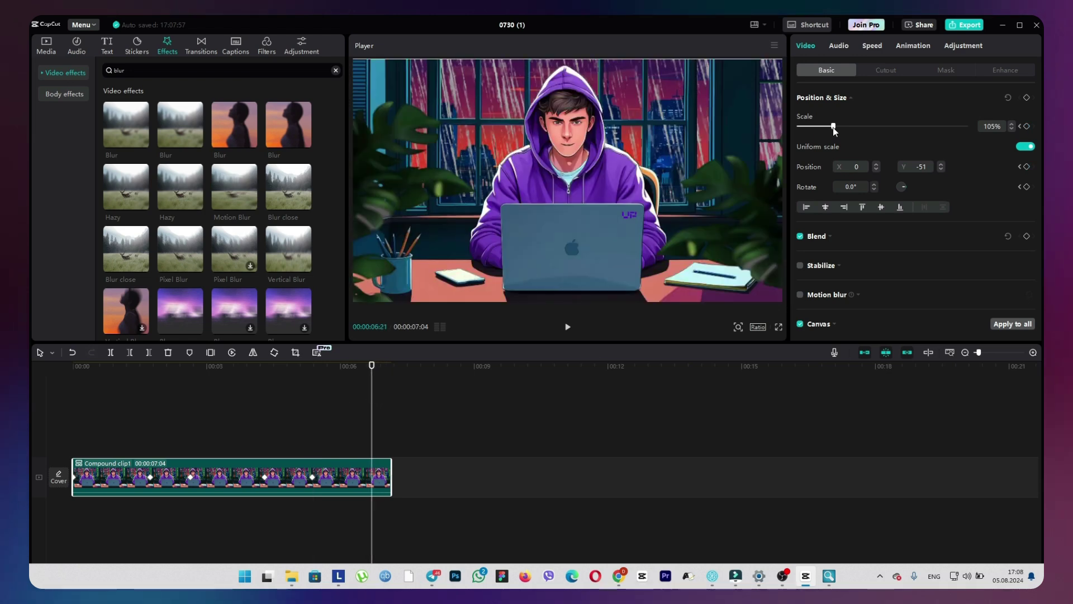
drag(834, 126, 832, 127)
drag(615, 168, 615, 162)
drag(371, 406, 73, 447)
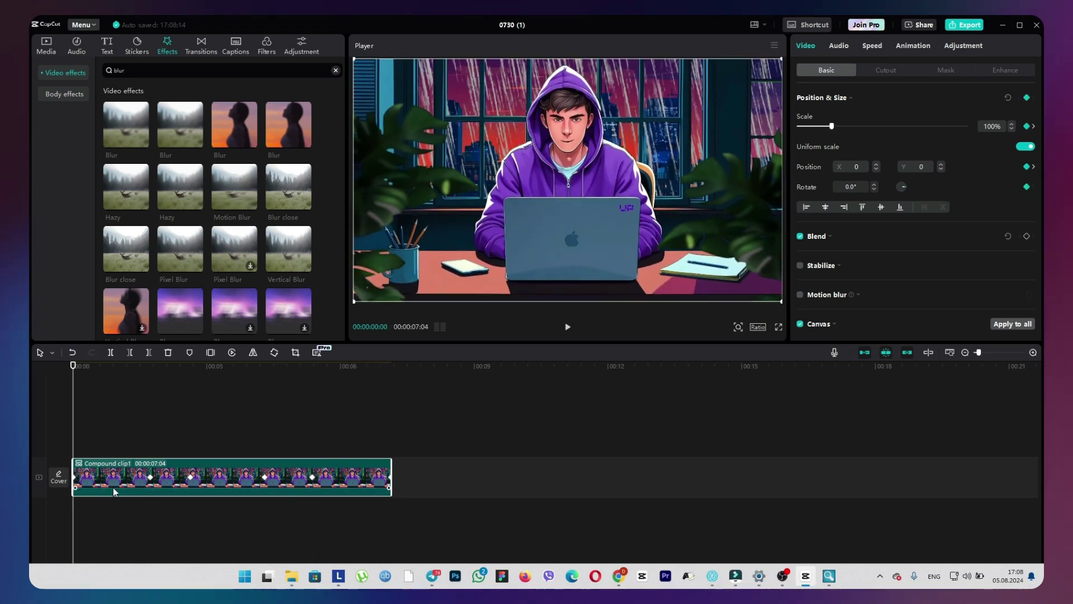